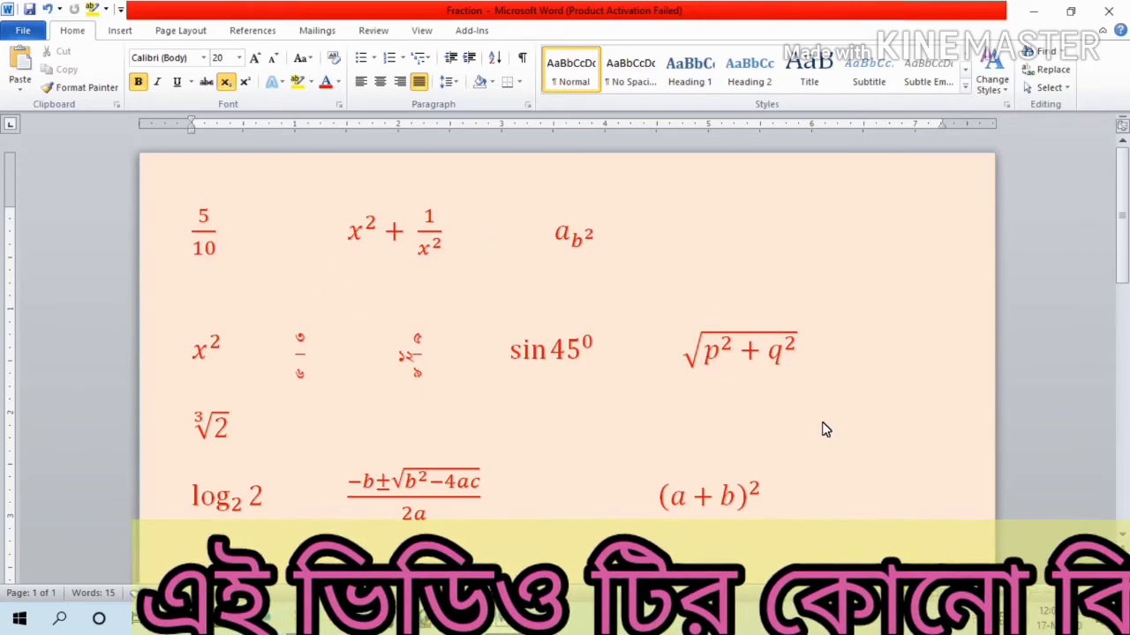
# Step: Scroll the Fraction document, then create a new blank document with Ctrl+N
pyautogui.moveTo(1125, 243)
pyautogui.mouseDown()
pyautogui.moveTo(1123, 301)
pyautogui.moveTo(1122, 243)
pyautogui.mouseUp()
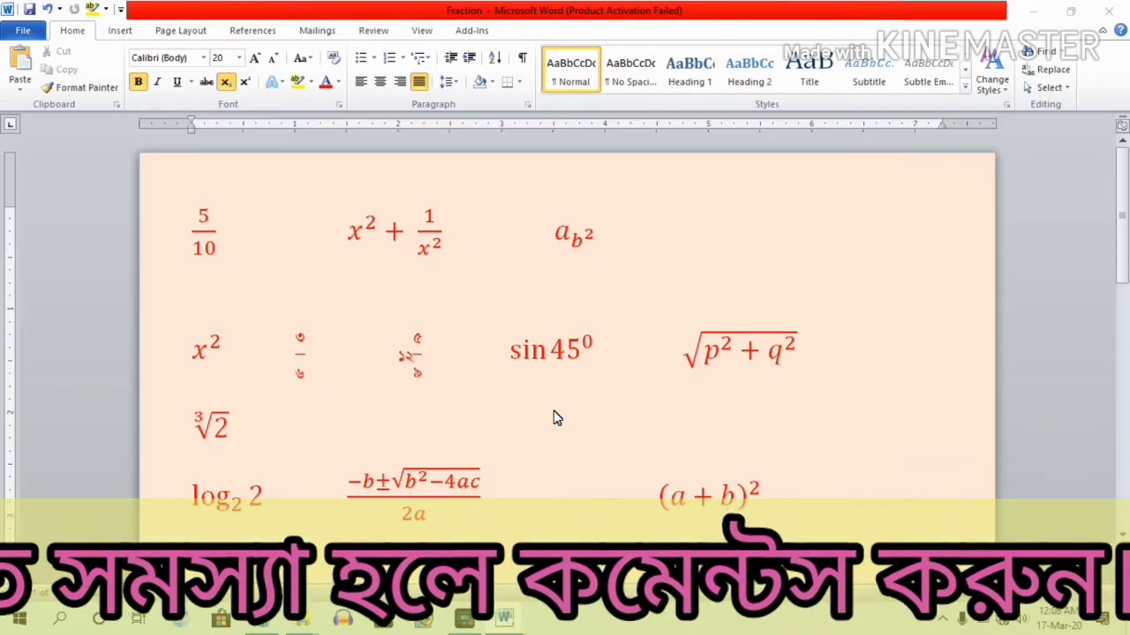
pyautogui.hotkey('ctrl', 'n')
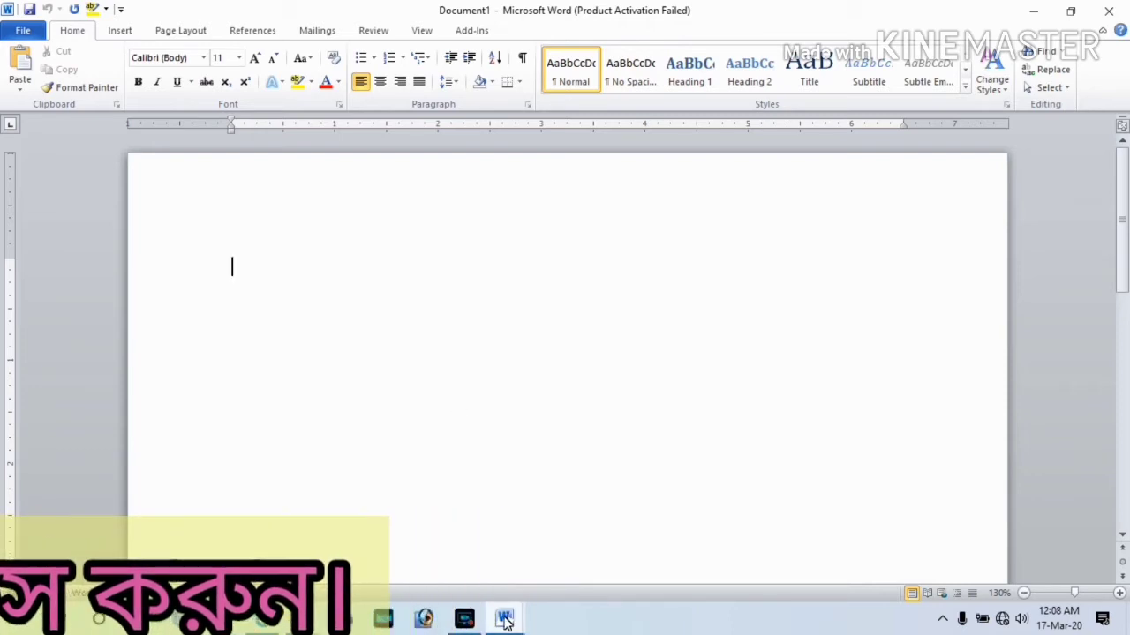
pyautogui.moveTo(464, 618)
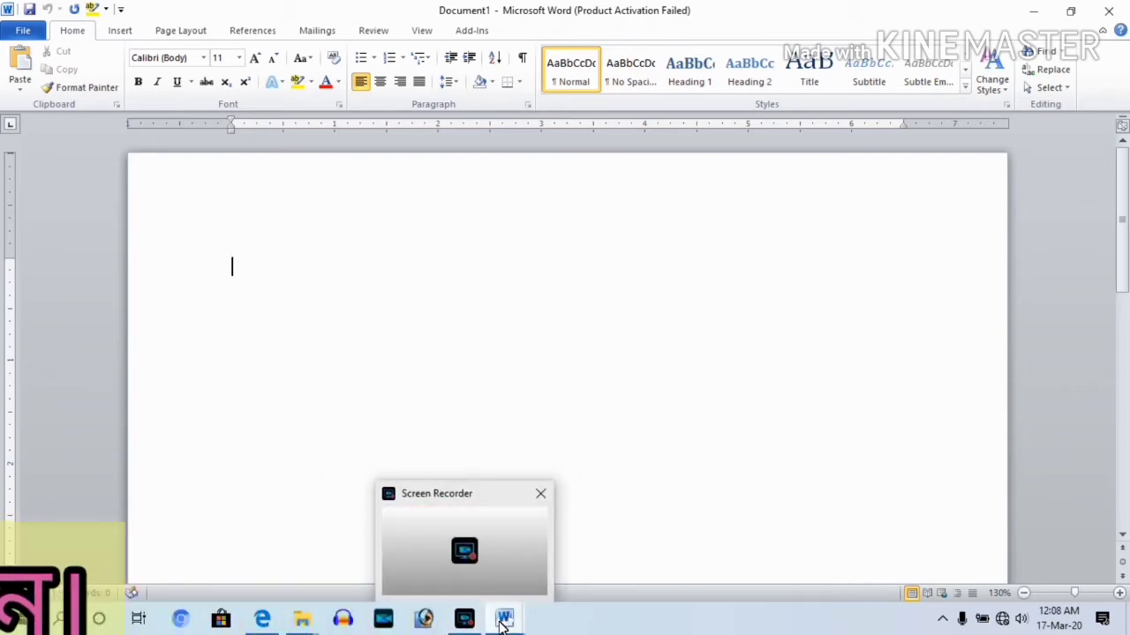
pyautogui.moveTo(503, 618)
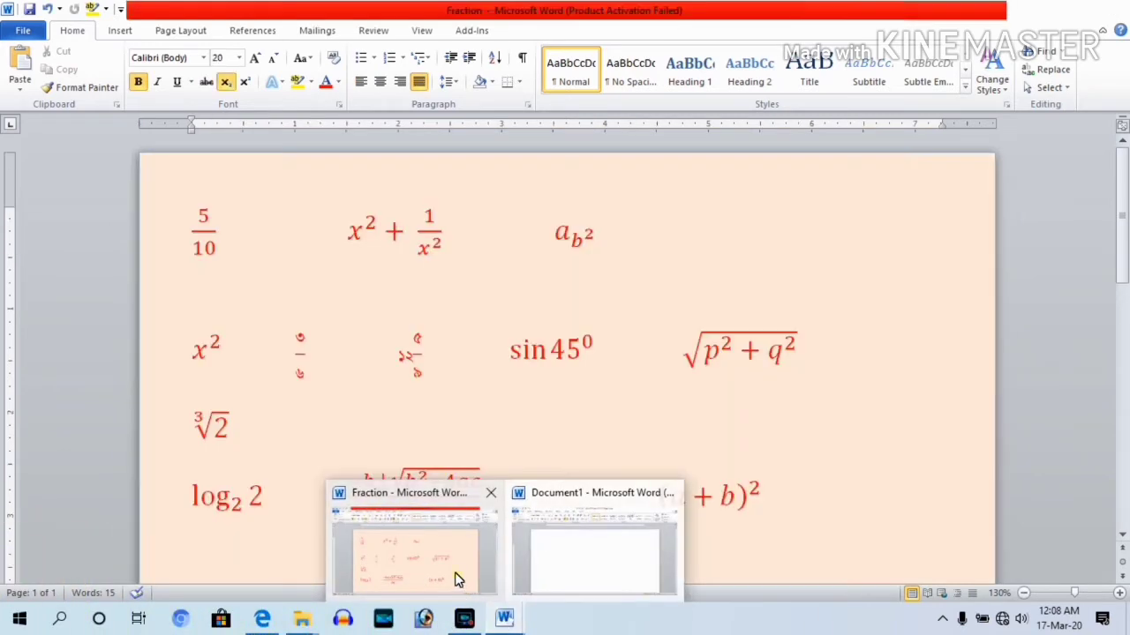
pyautogui.click(457, 579)
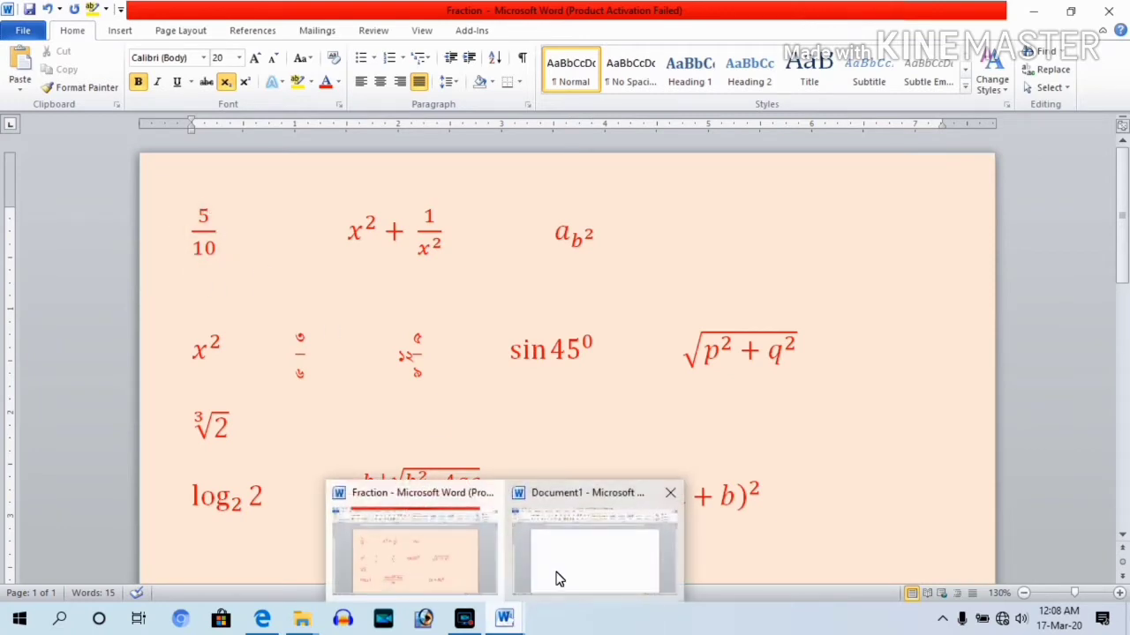
pyautogui.click(561, 575)
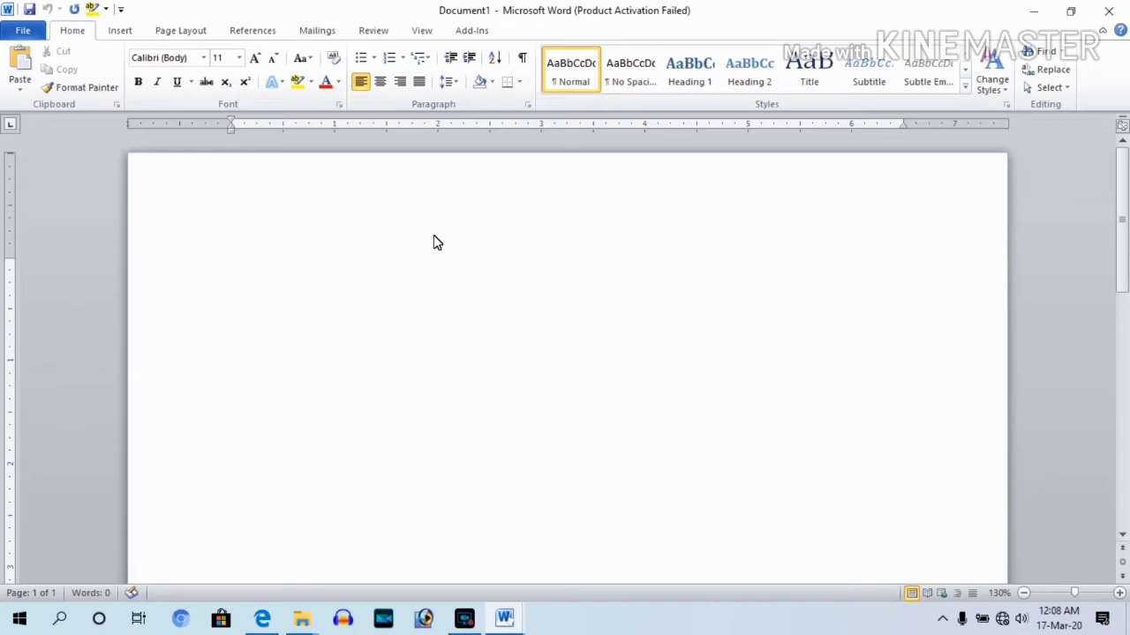
pyautogui.hotkey('alt', '=')
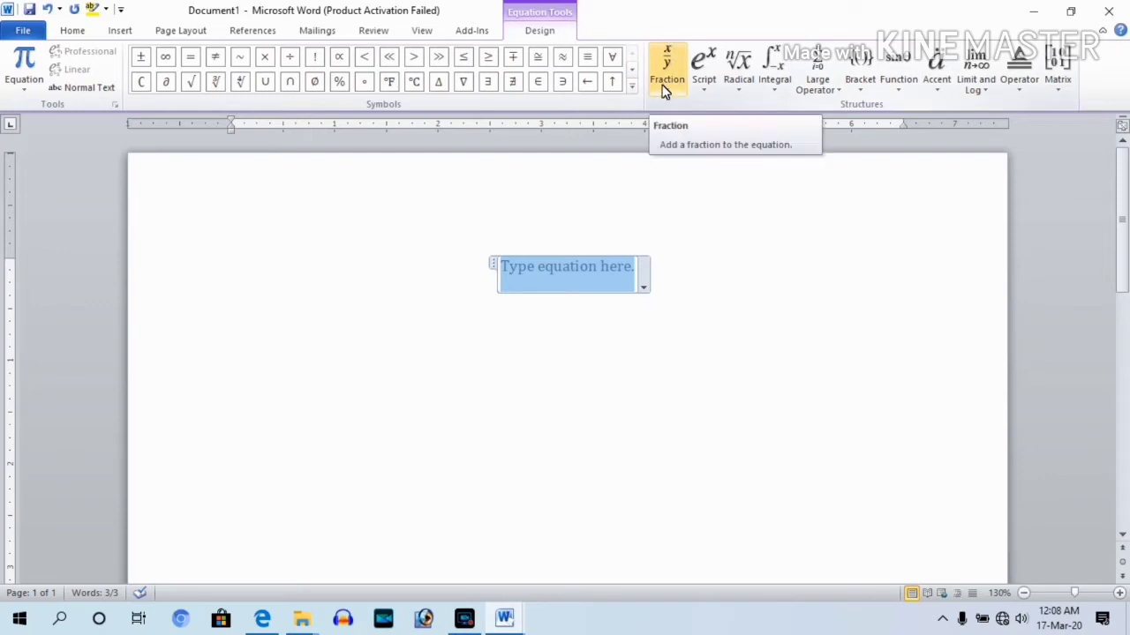
pyautogui.click(662, 68)
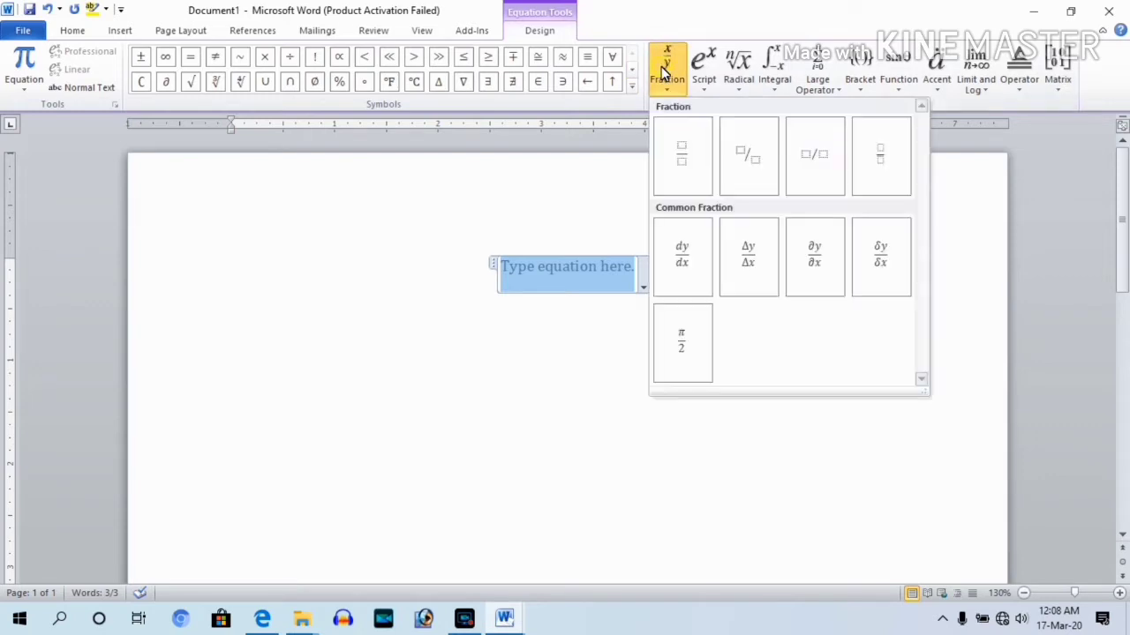
pyautogui.click(683, 157)
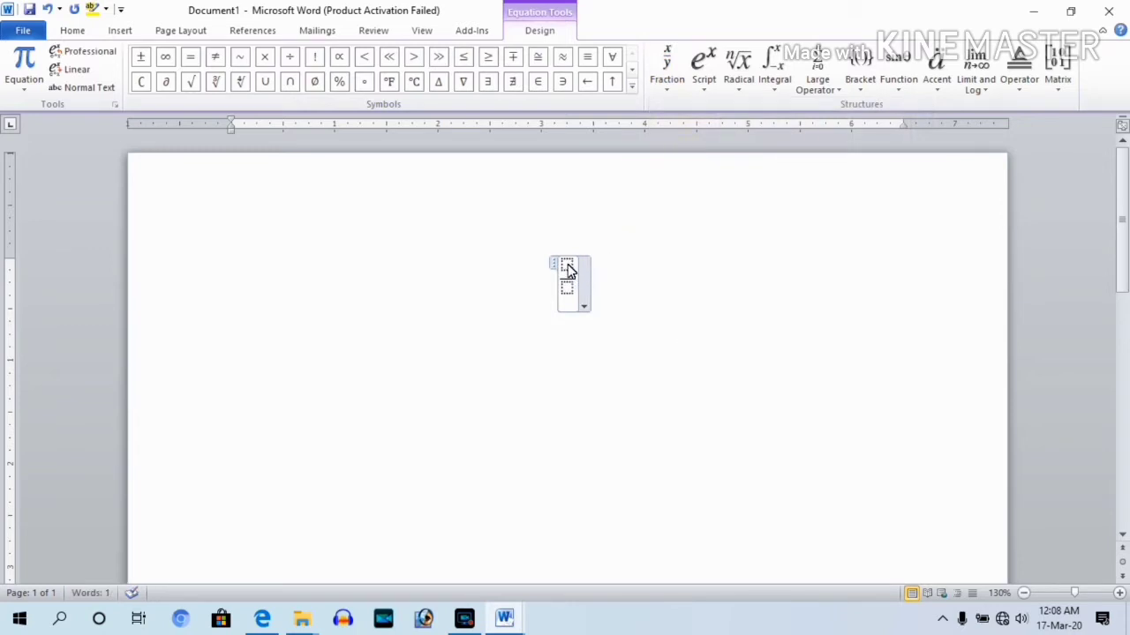
pyautogui.write('3')
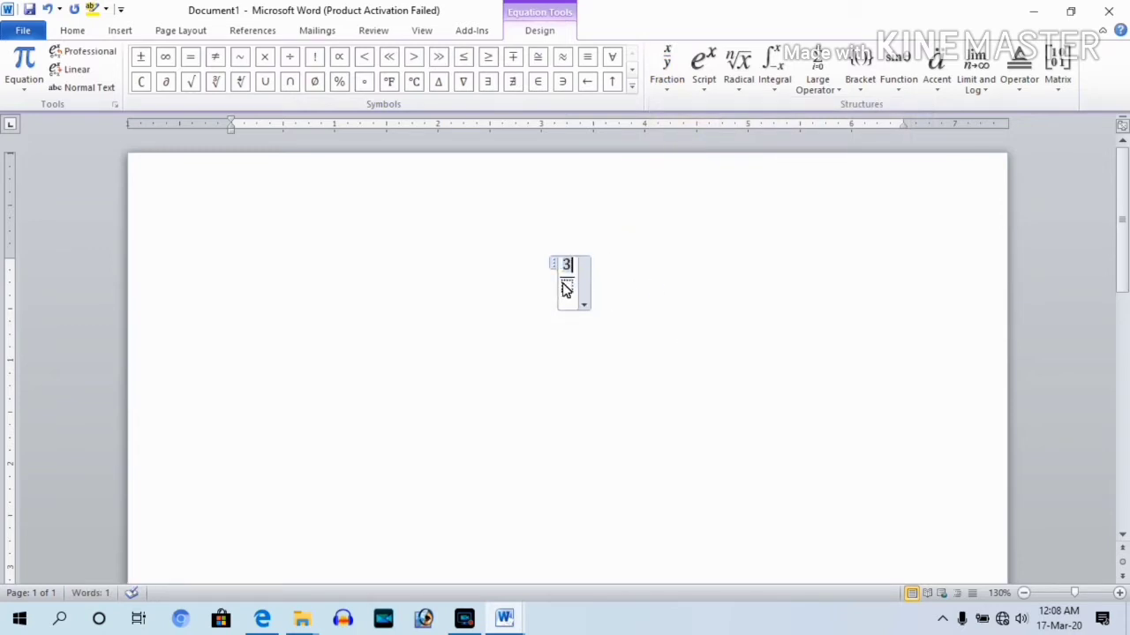
pyautogui.click(566, 287)
pyautogui.write('7')
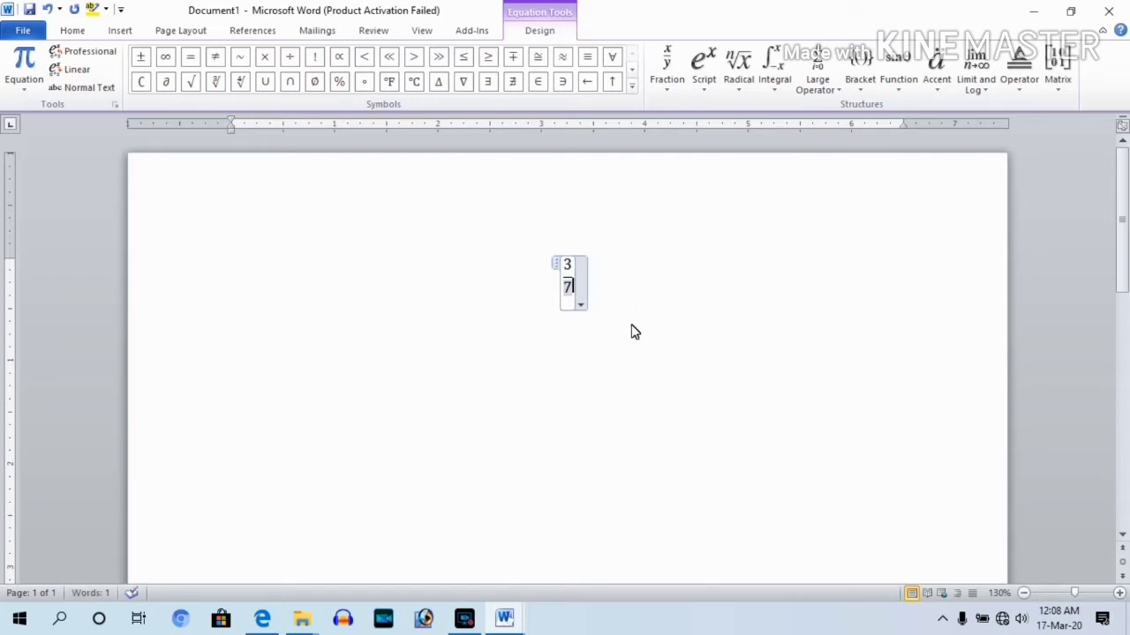
pyautogui.click(631, 328)
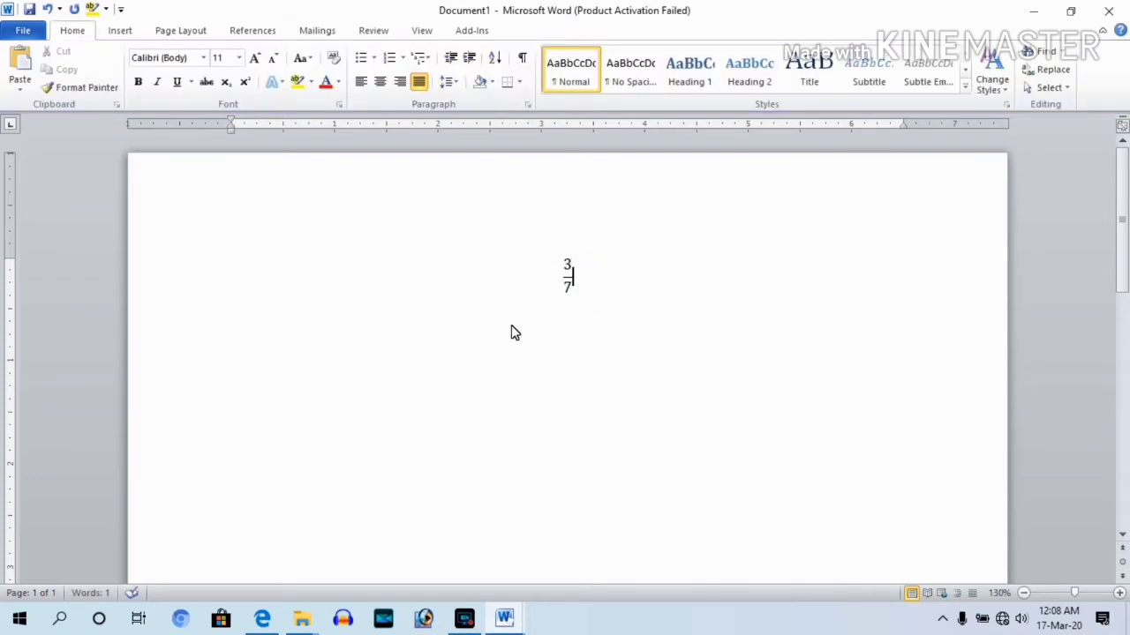
pyautogui.click(549, 286)
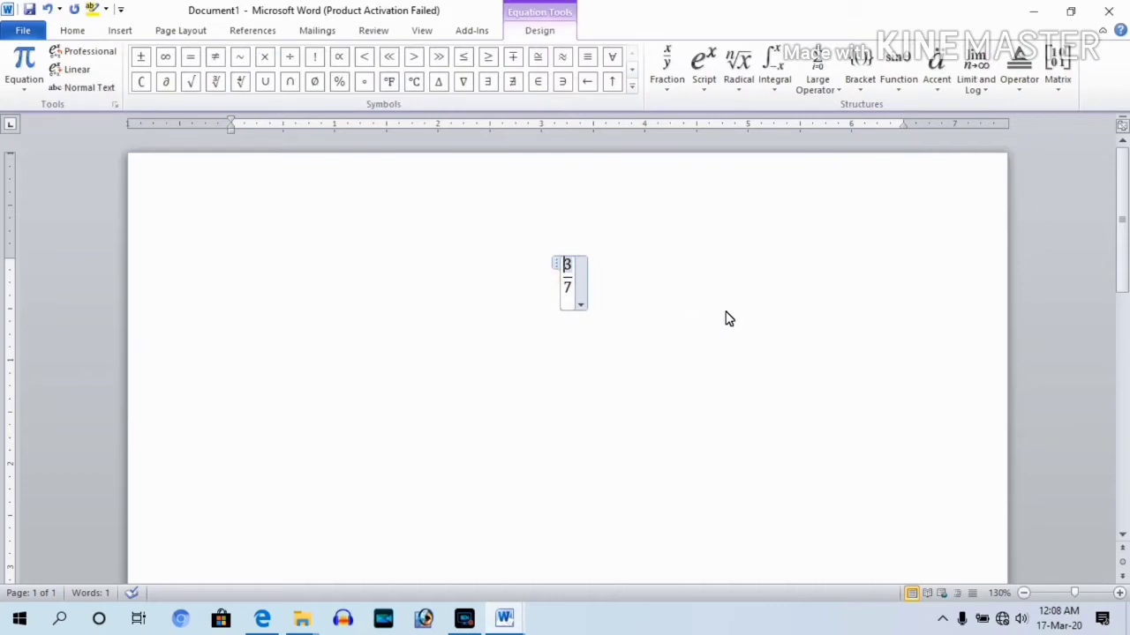
pyautogui.click(628, 344)
pyautogui.click(561, 288)
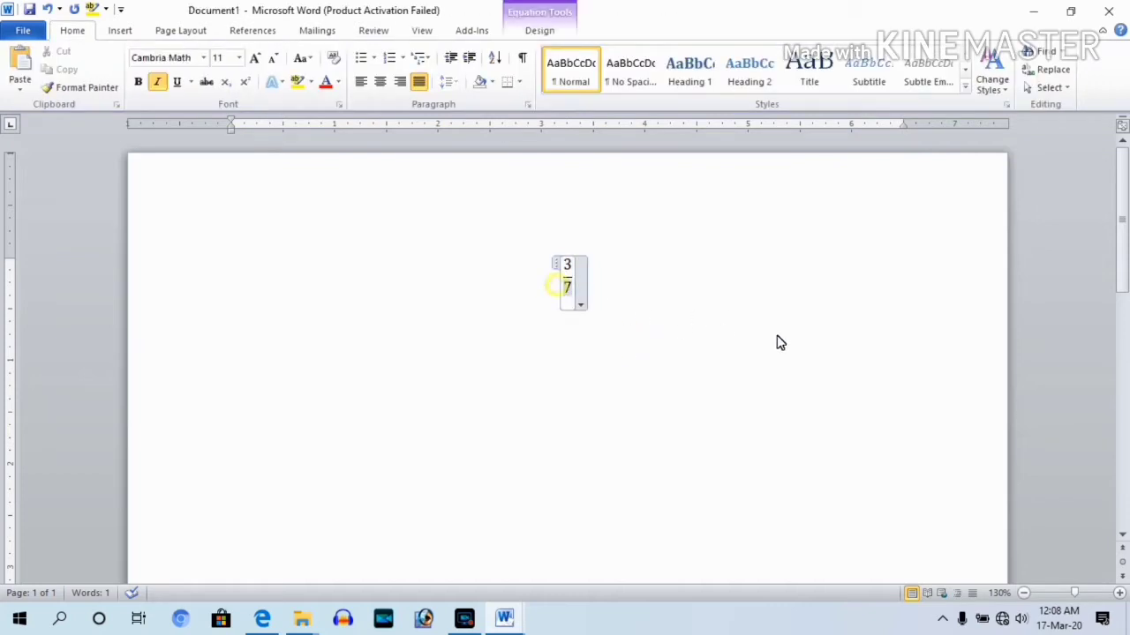
pyautogui.hotkey('ctrl', 'a')
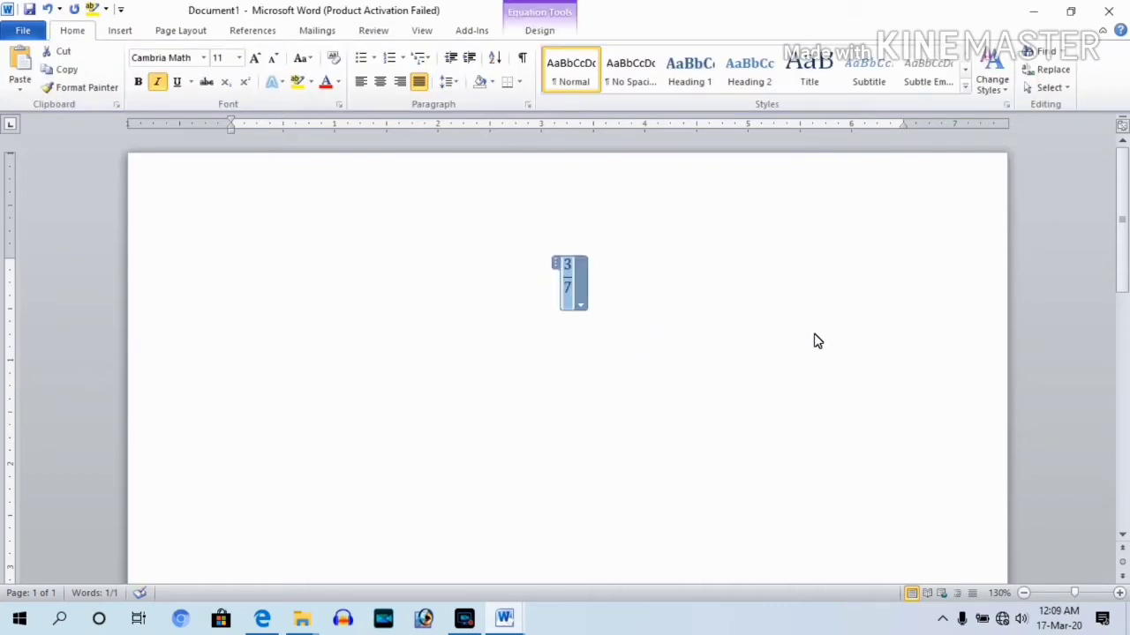
pyautogui.press('Delete')
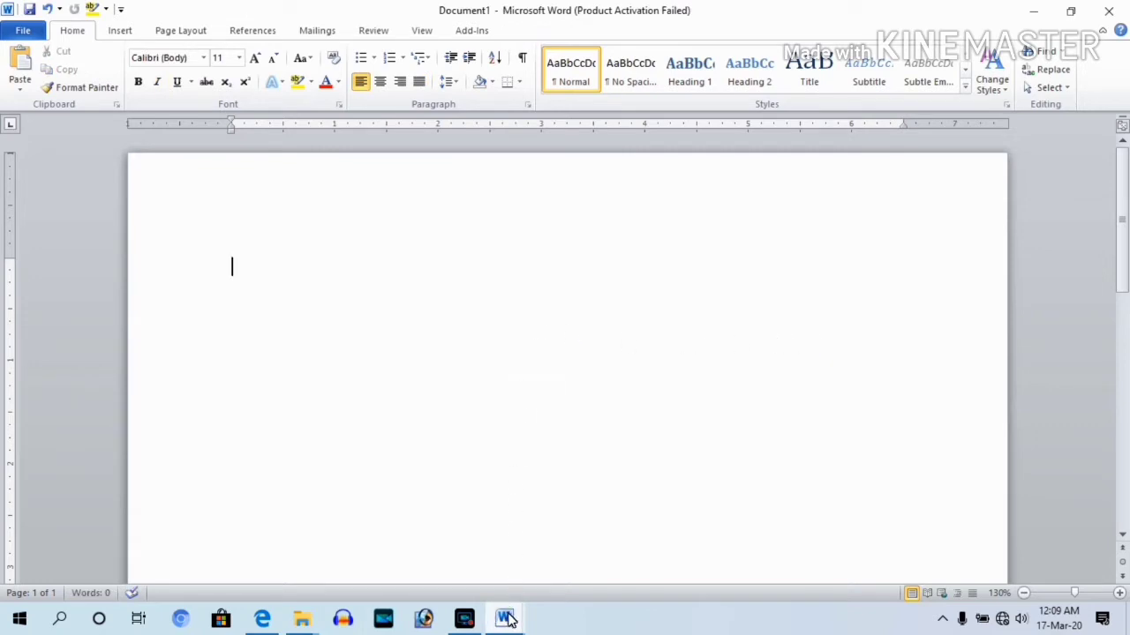
# Step: After checking the Fraction document, insert the superscript equation x² and left-align its line
pyautogui.click(468, 586)
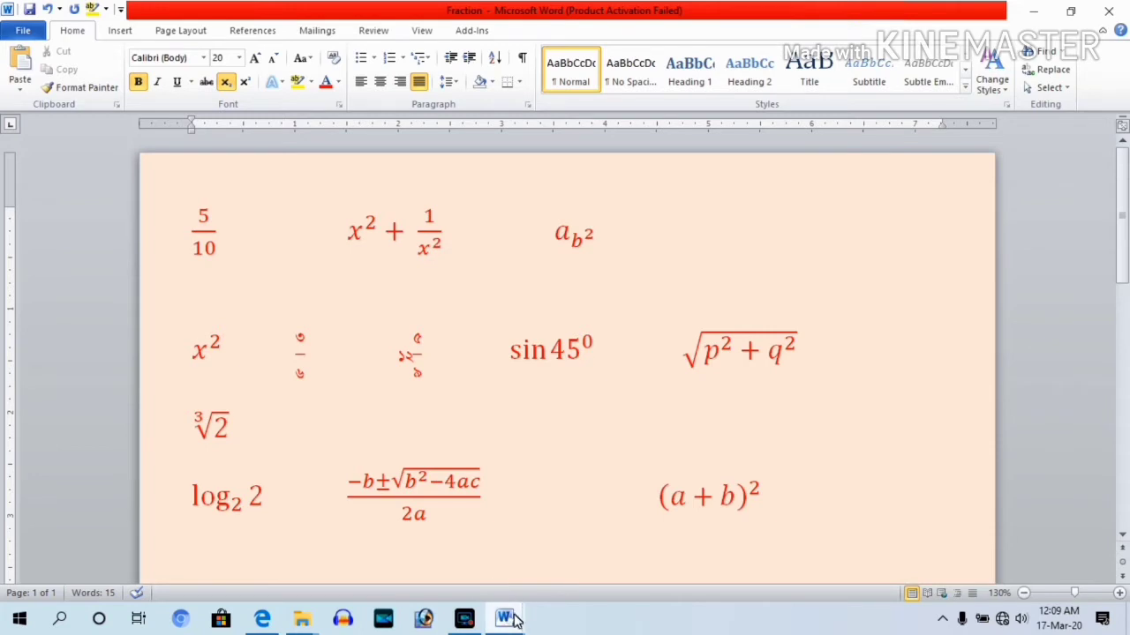
pyautogui.moveTo(504, 618)
pyautogui.click(550, 572)
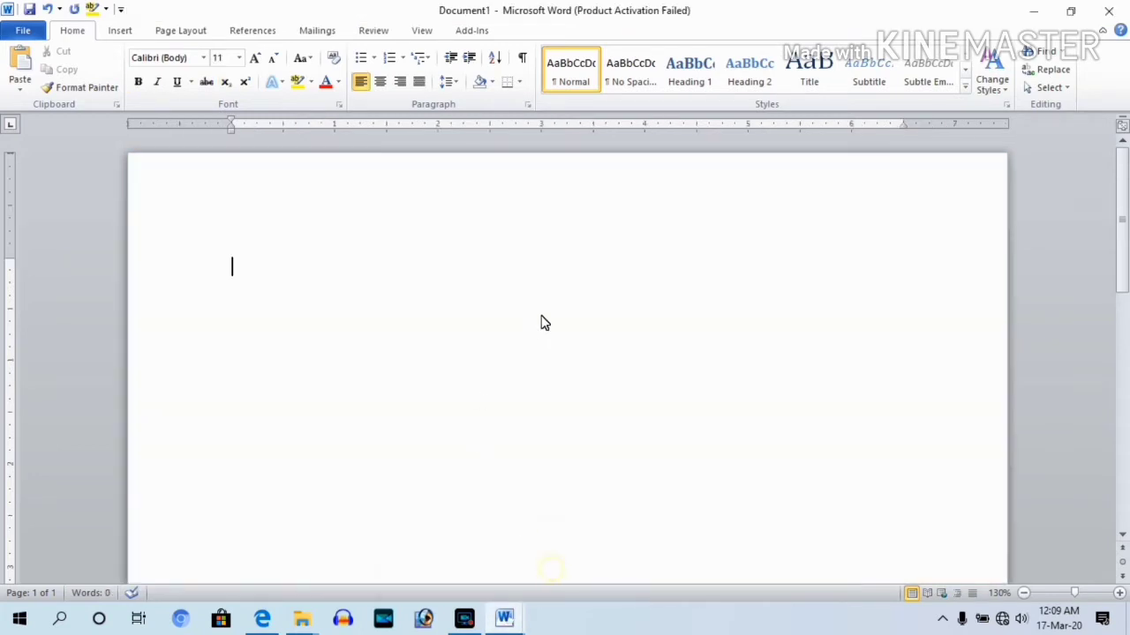
pyautogui.hotkey('alt', '=')
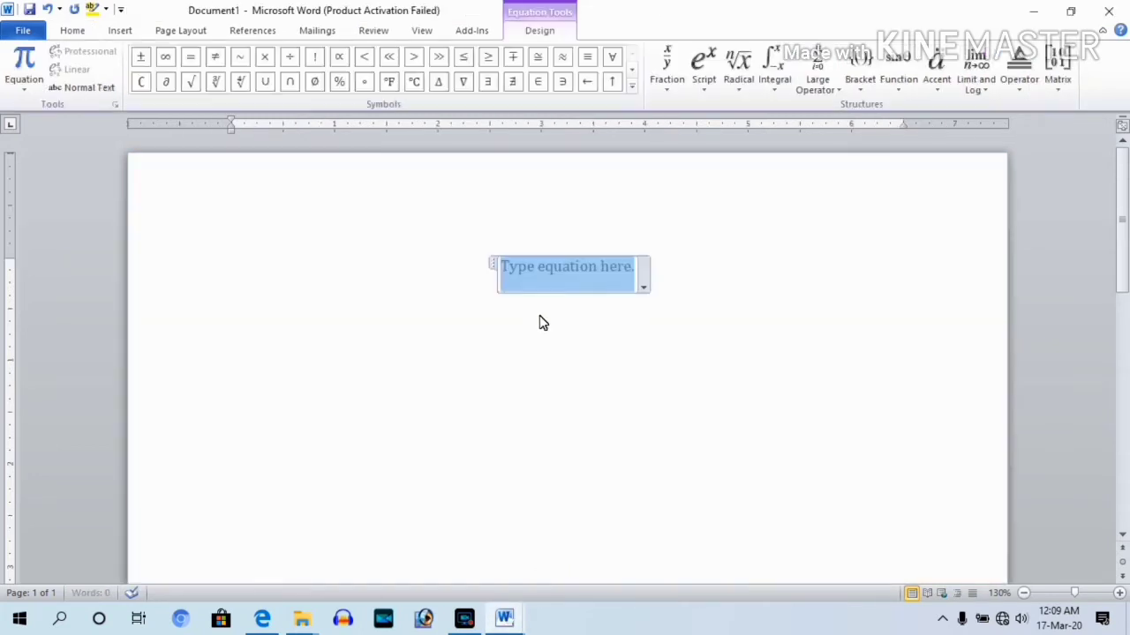
pyautogui.click(704, 75)
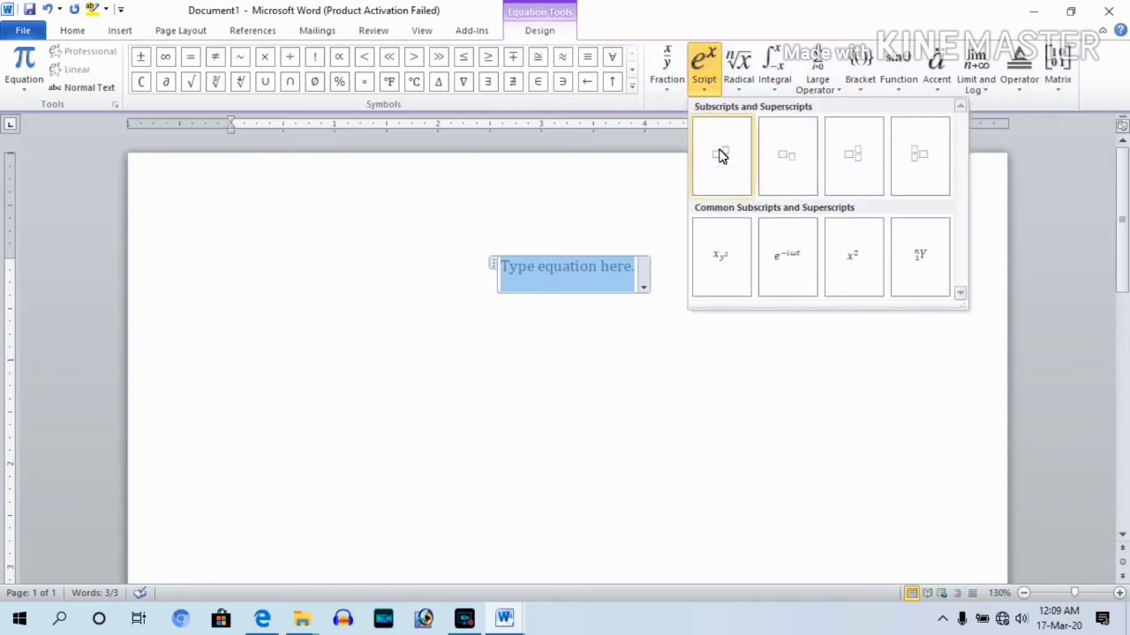
pyautogui.click(720, 155)
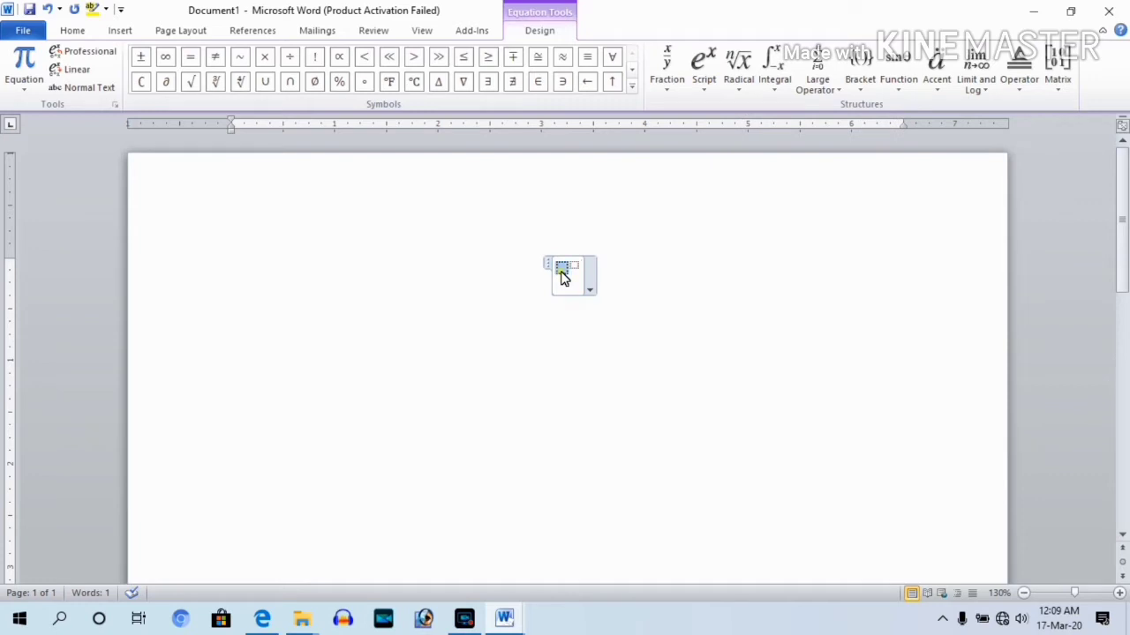
pyautogui.write('x')
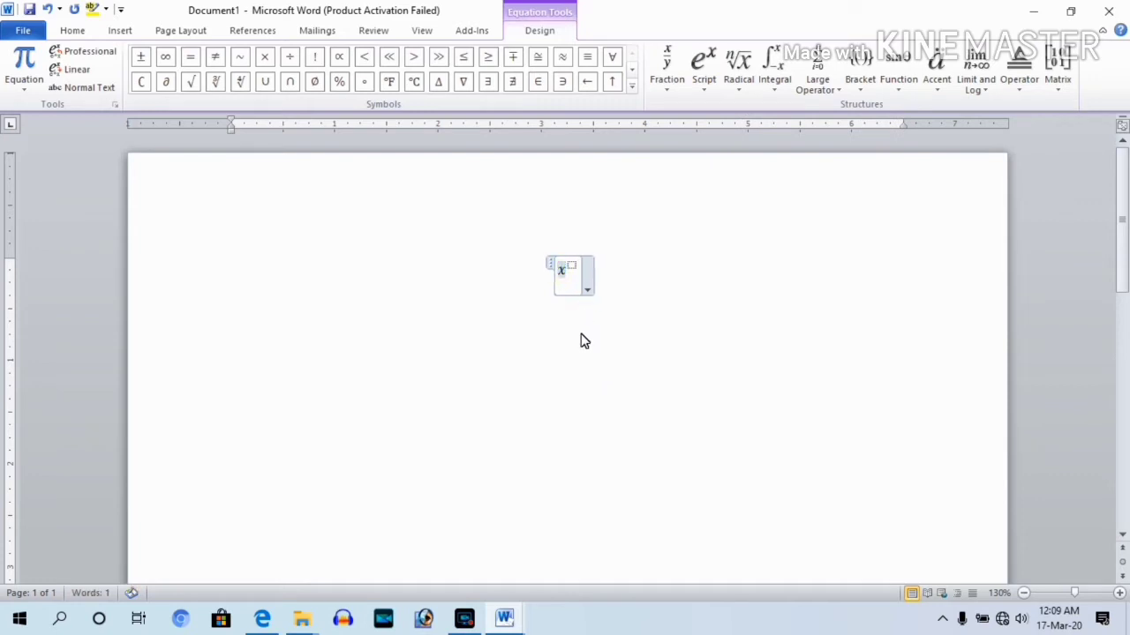
pyautogui.click(571, 265)
pyautogui.write('2')
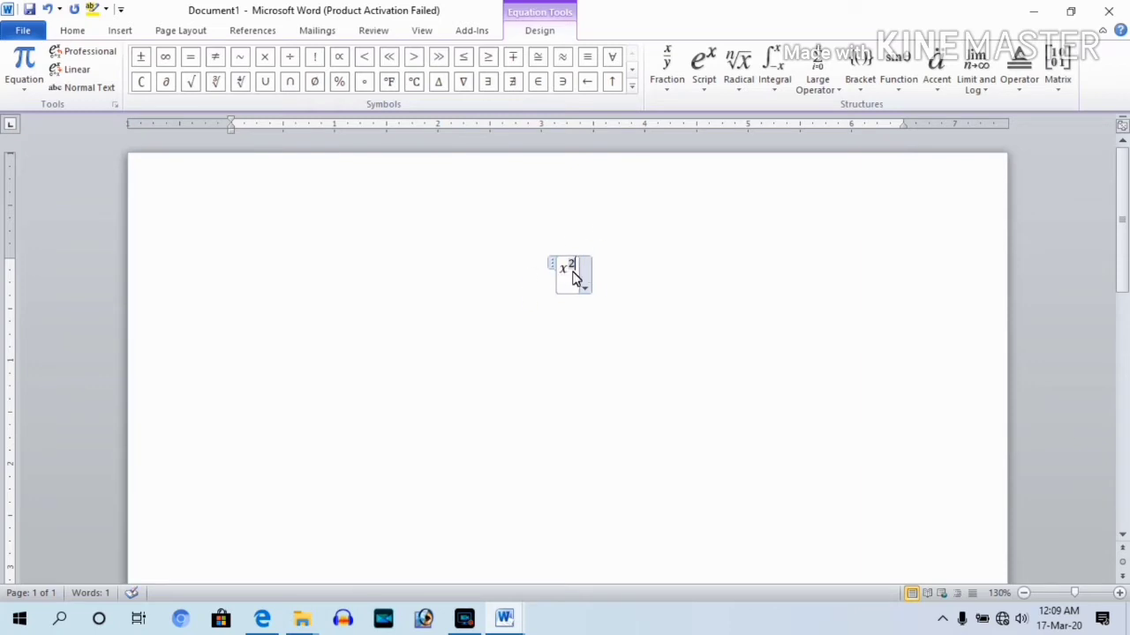
pyautogui.click(664, 304)
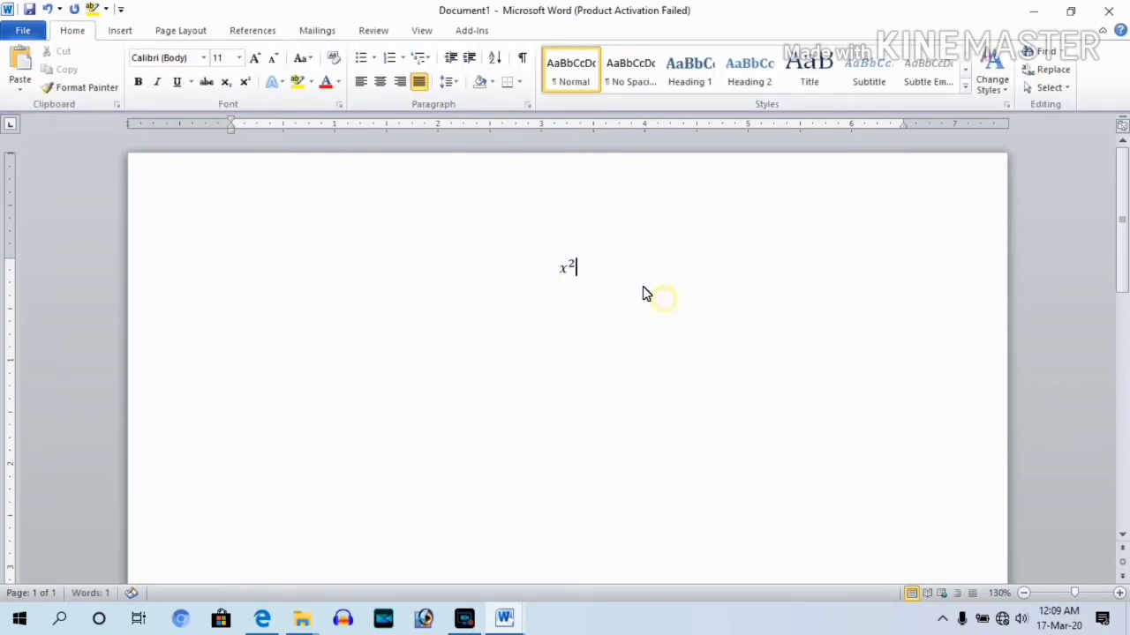
pyautogui.hotkey('ctrl', 'l')
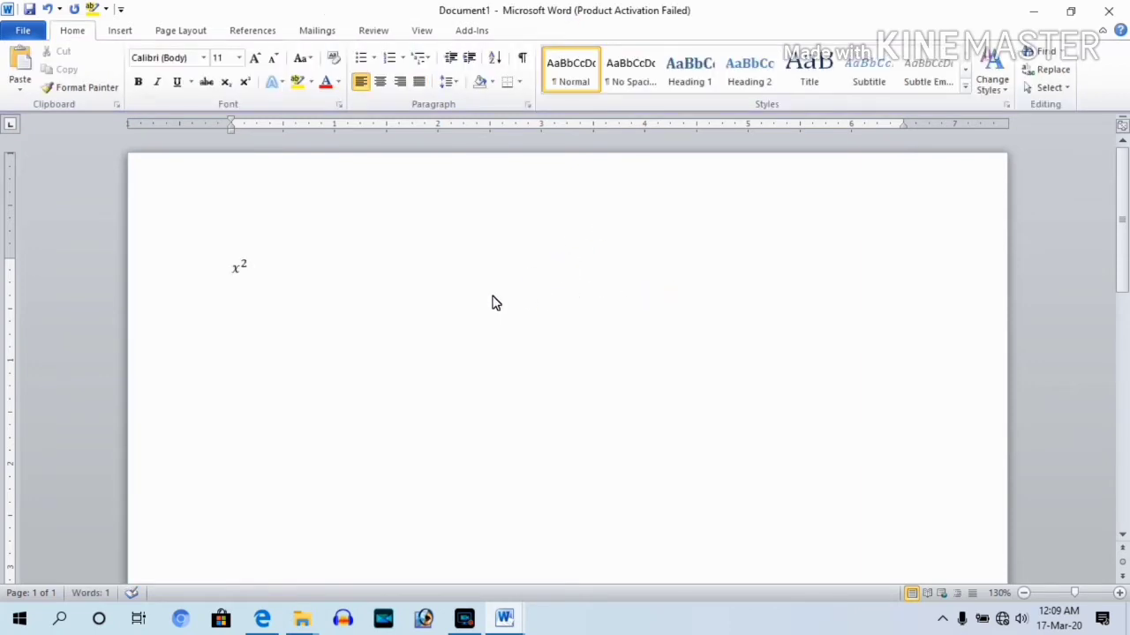
# Step: Type + after x², zoom in, and set the x² + expression to font size 20
pyautogui.write(' +')
pyautogui.click(1119, 594)
pyautogui.click(1119, 594)
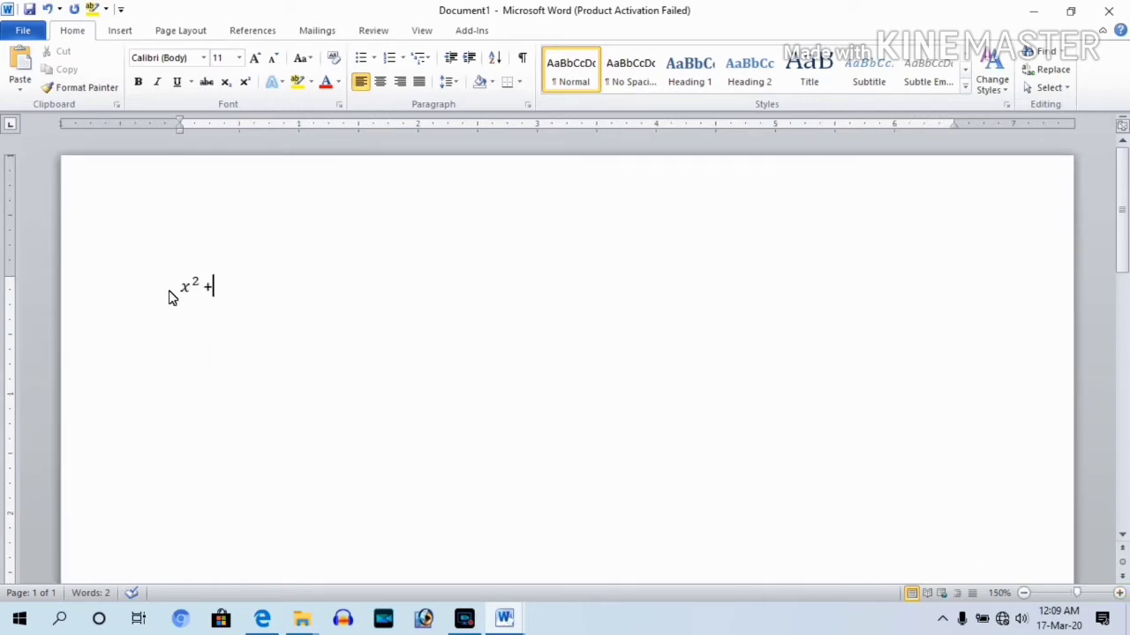
pyautogui.moveTo(172, 297); pyautogui.dragTo(181, 292)
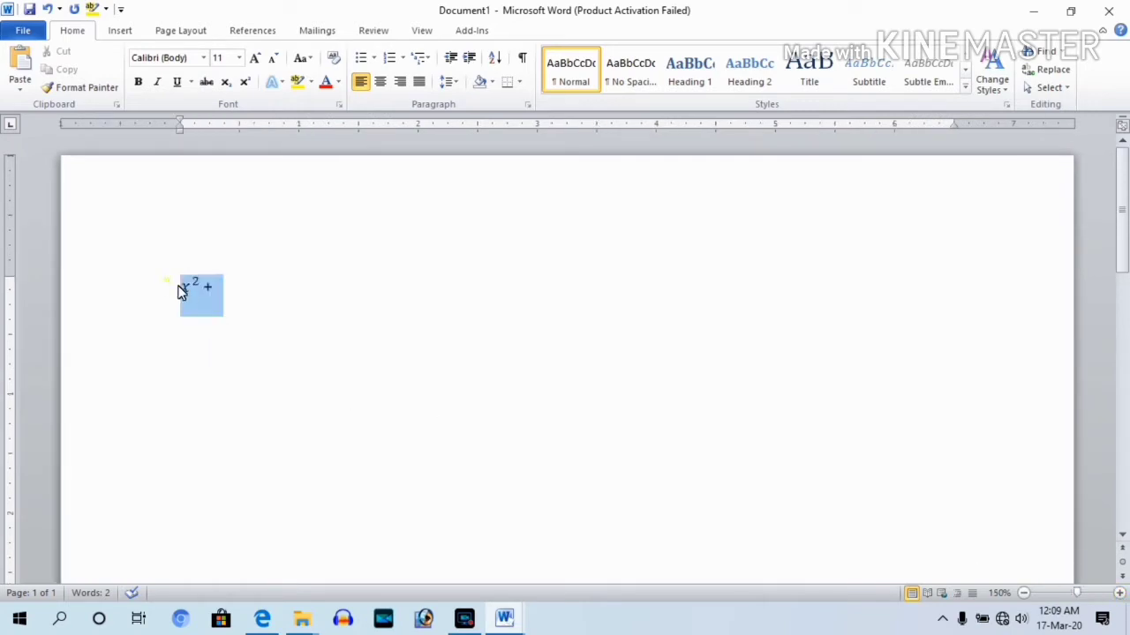
pyautogui.click(238, 62)
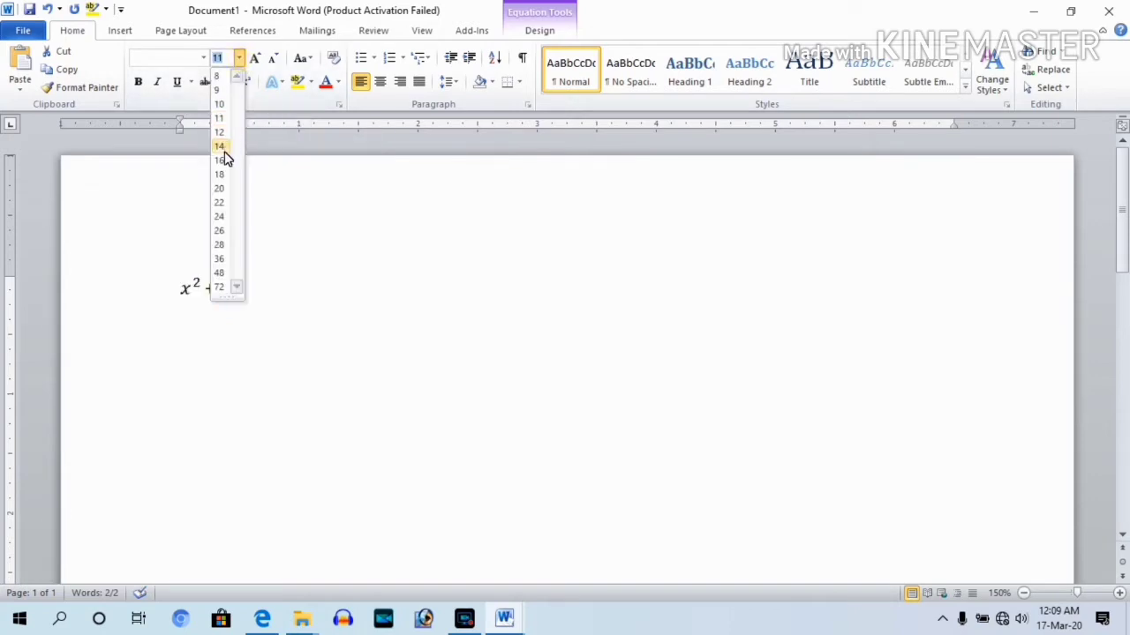
pyautogui.click(219, 189)
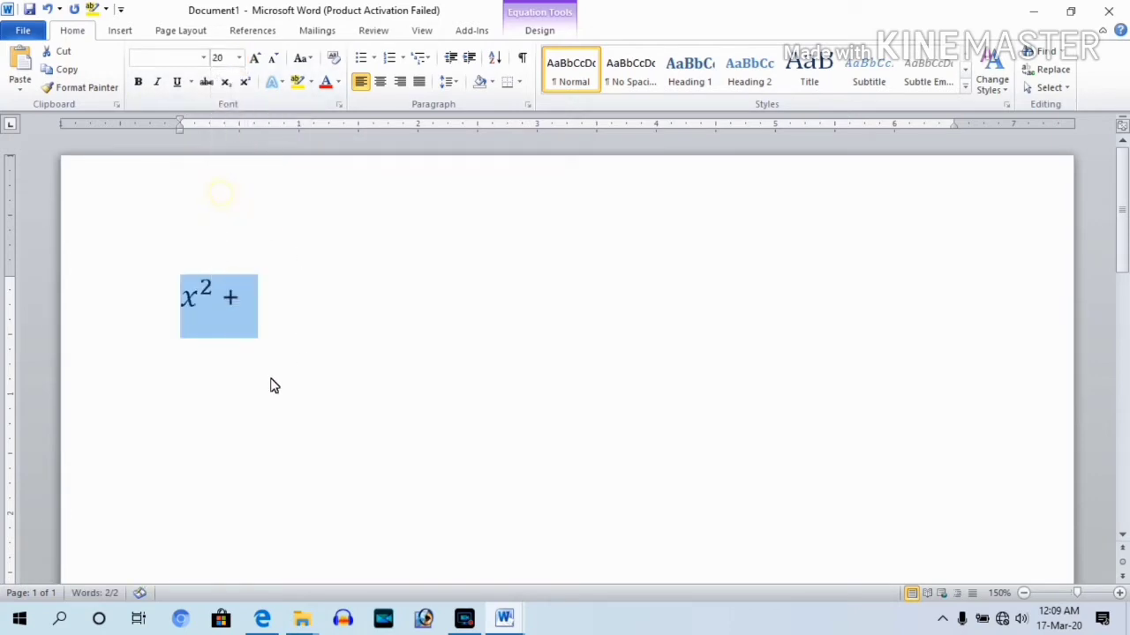
pyautogui.click(270, 381)
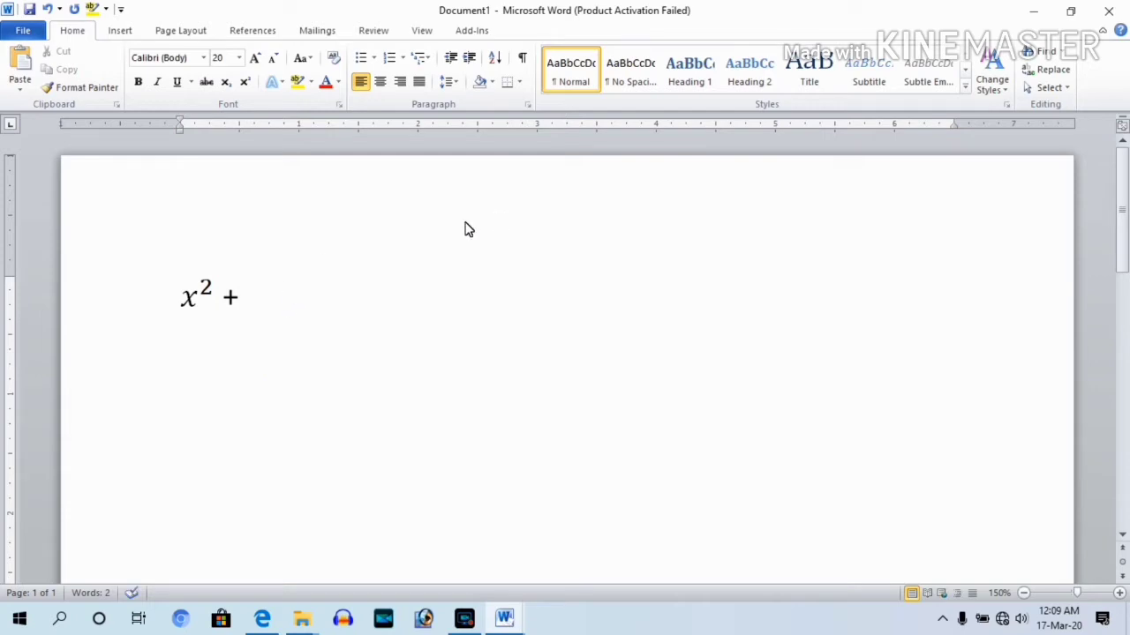
# Step: Insert a stacked fraction with numerator 1 and denominator x after the plus sign
pyautogui.hotkey('alt', '=')
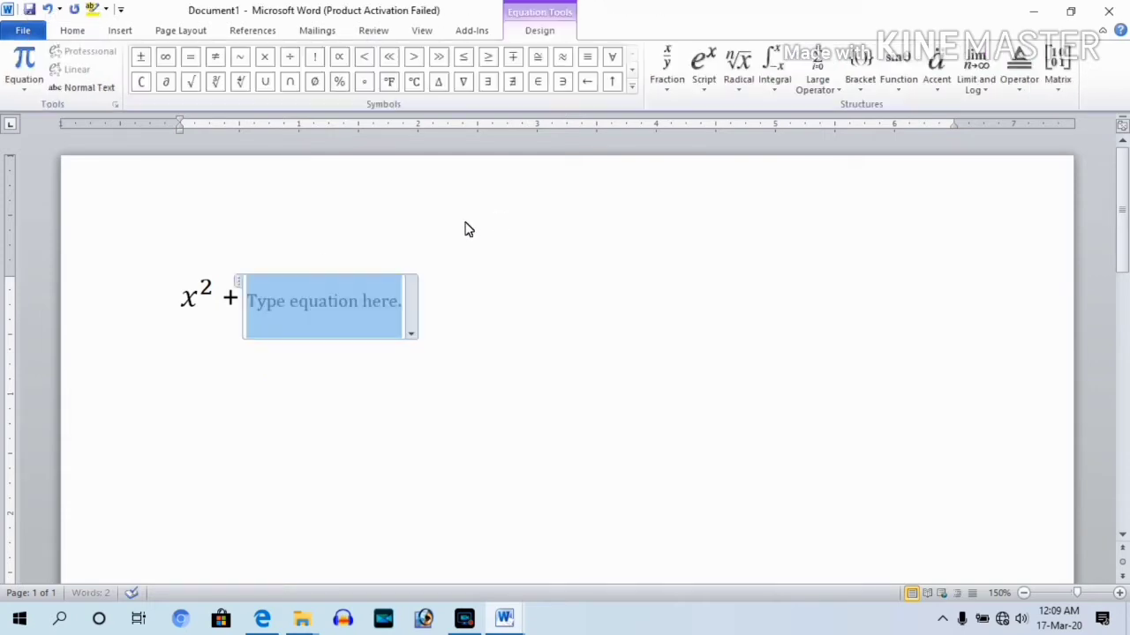
pyautogui.click(665, 64)
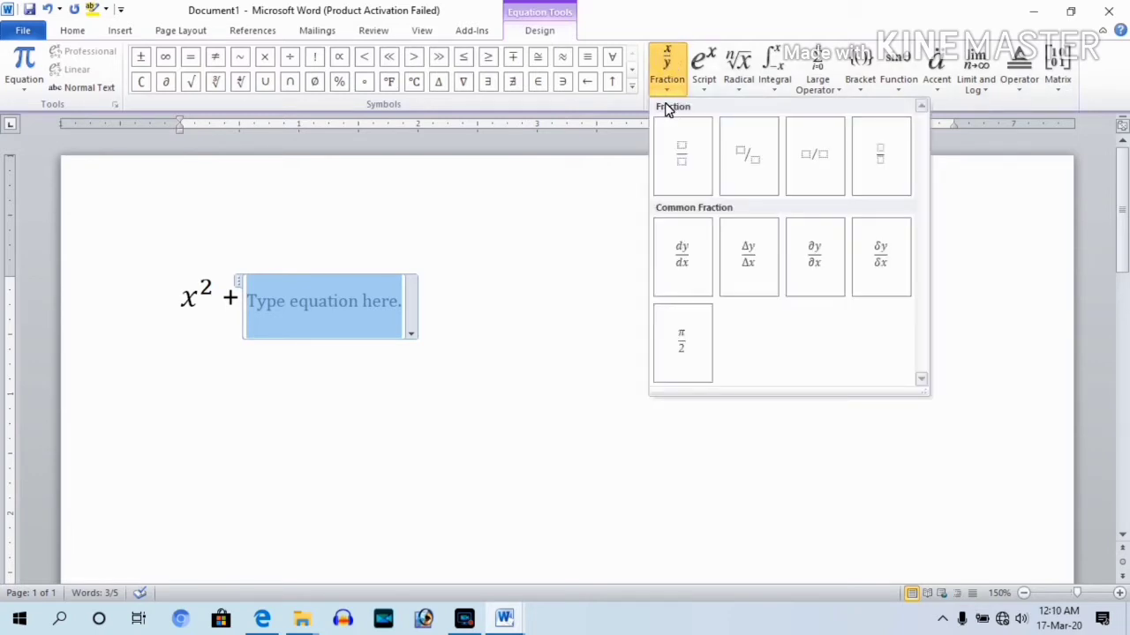
pyautogui.click(672, 152)
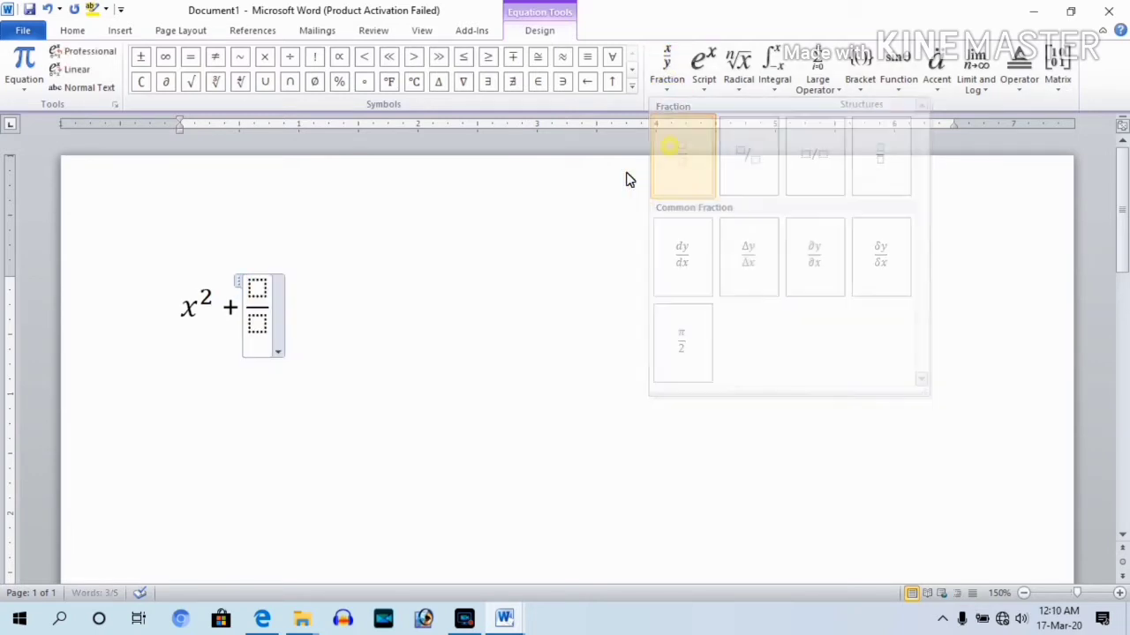
pyautogui.click(256, 289)
pyautogui.write('1')
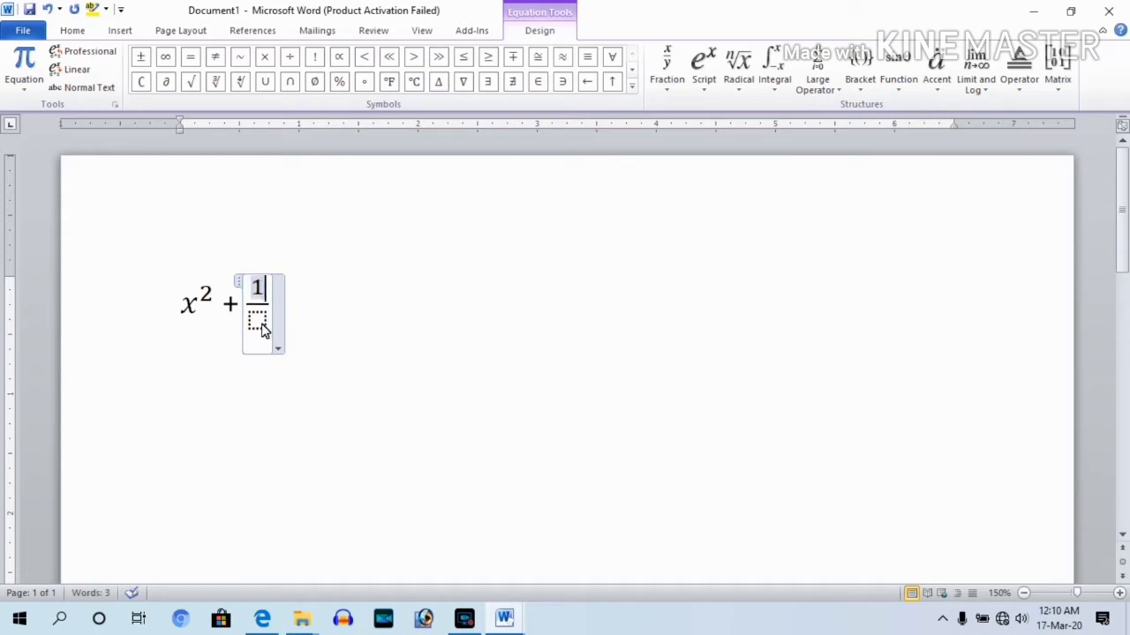
pyautogui.click(257, 322)
pyautogui.write('x')
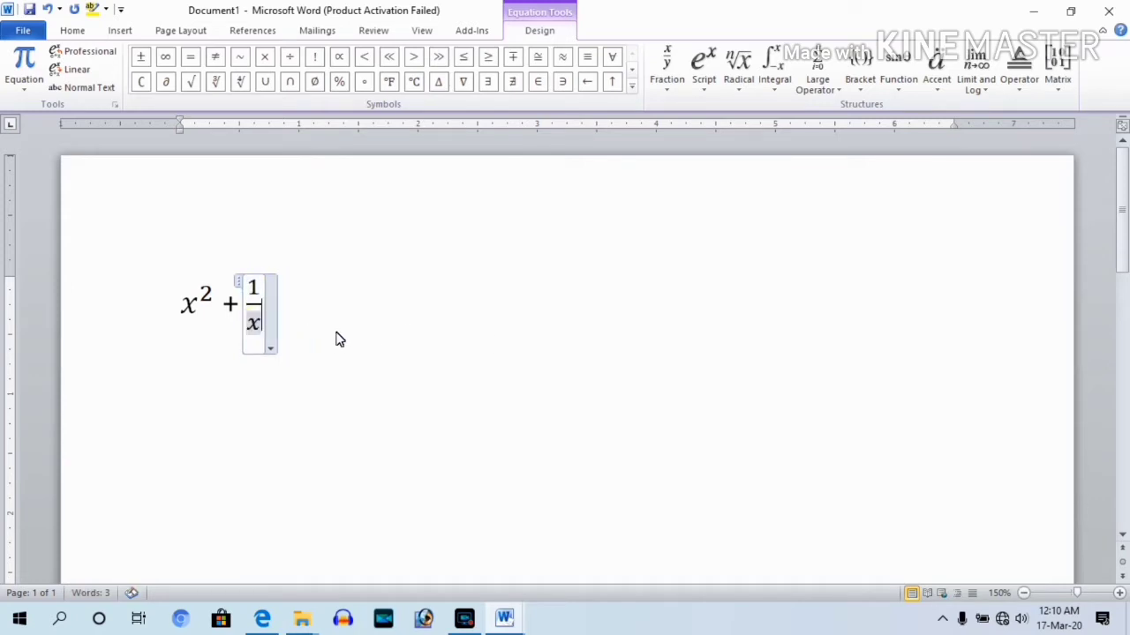
pyautogui.click(317, 336)
# Step: Reopen the fraction and try a superscript on the denominator, then undo it
pyautogui.moveTo(265, 335)
pyautogui.mouseDown()
pyautogui.moveTo(256, 291)
pyautogui.moveTo(256, 323)
pyautogui.mouseUp()
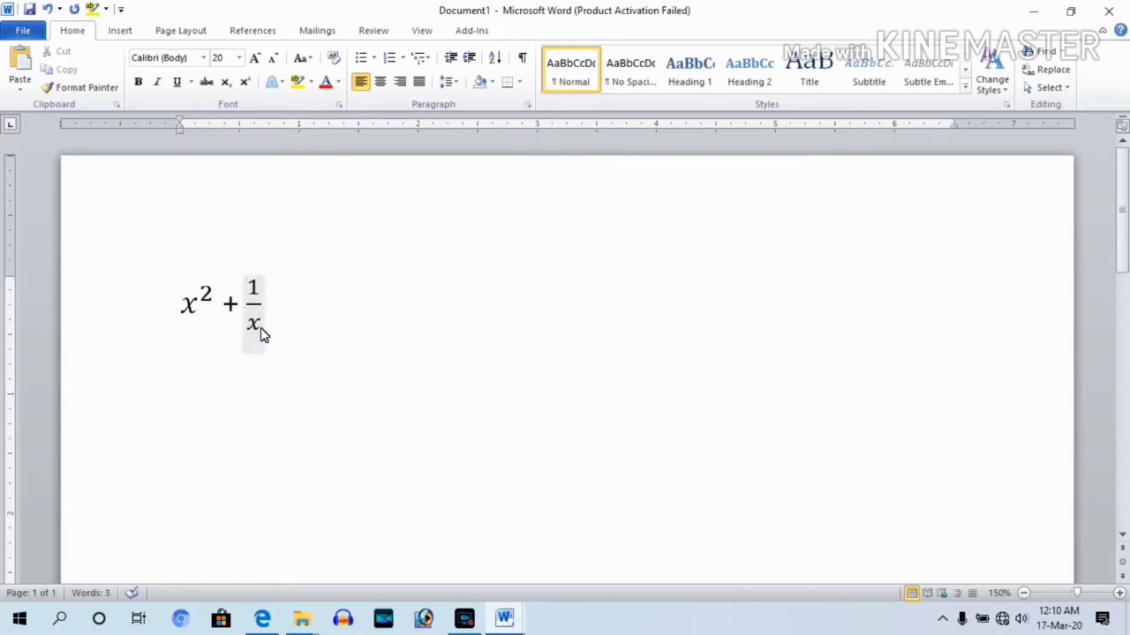
pyautogui.doubleClick(255, 328)
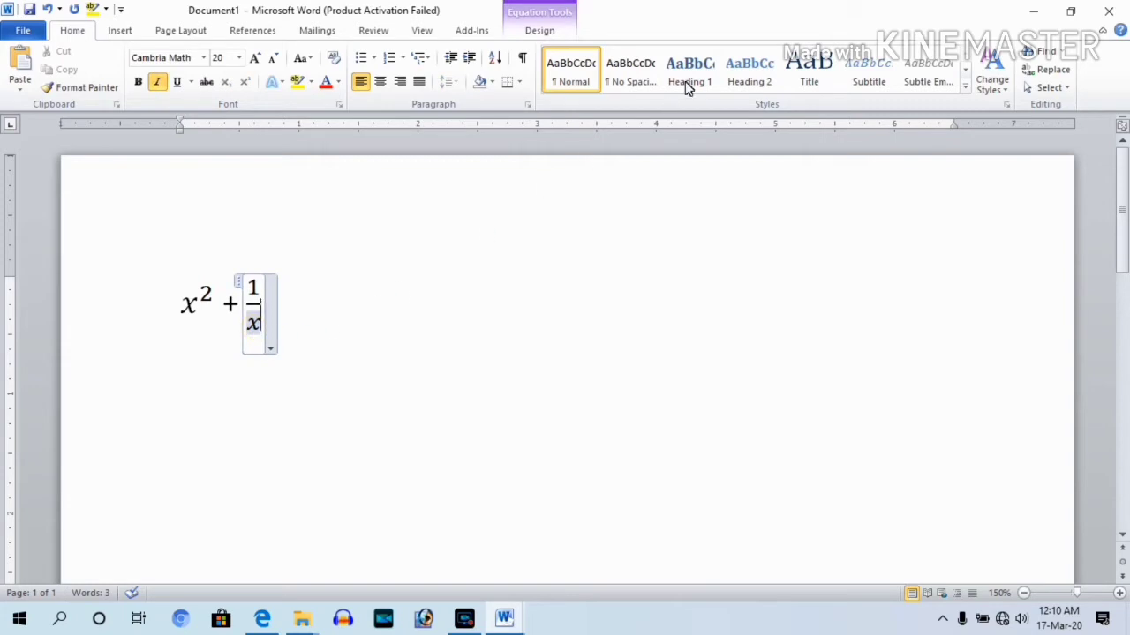
pyautogui.click(542, 27)
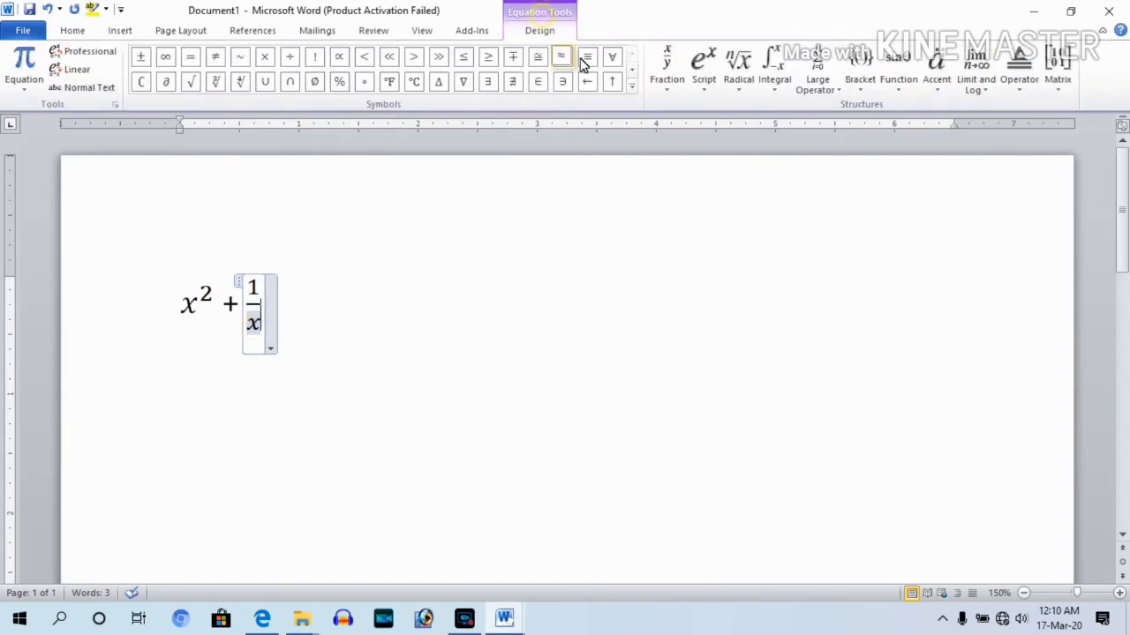
pyautogui.click(706, 65)
pyautogui.click(719, 161)
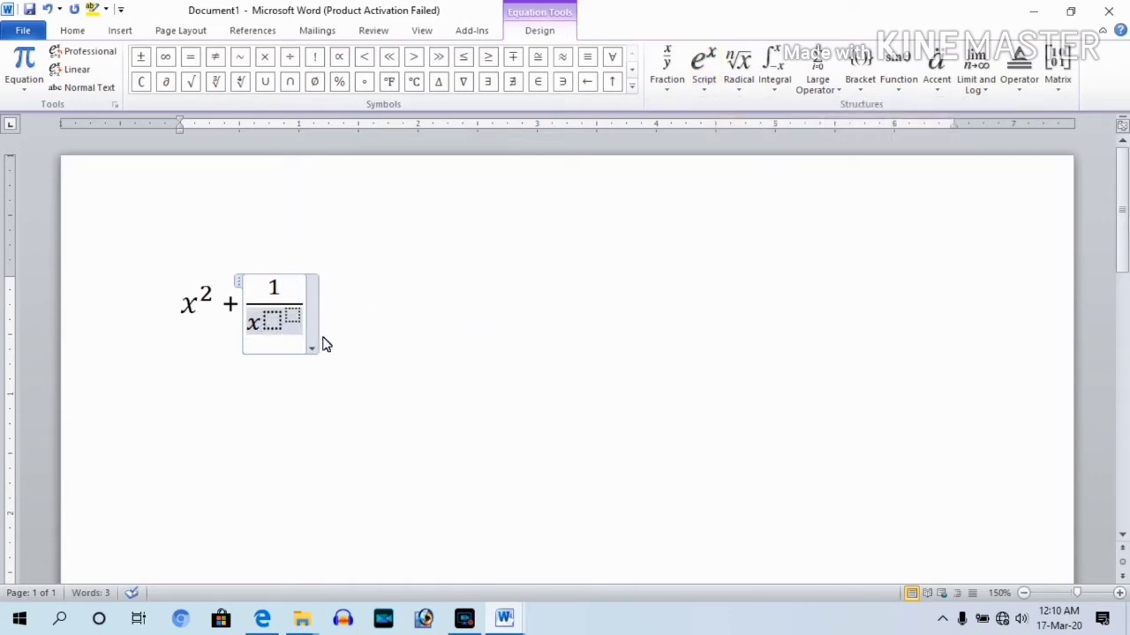
pyautogui.hotkey('ctrl', 'z')
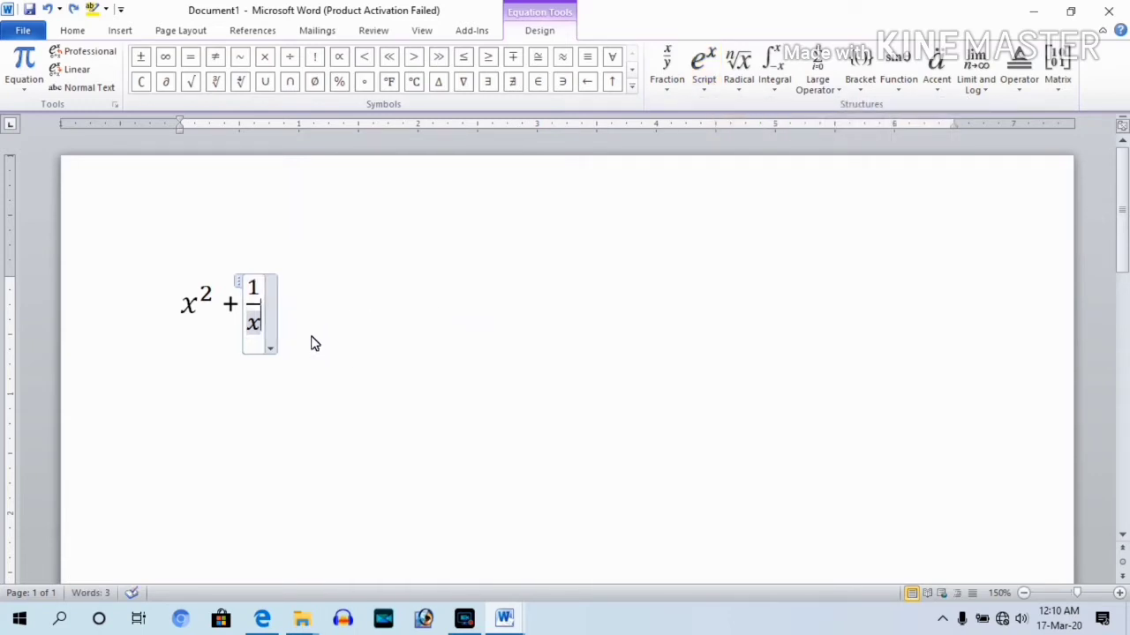
pyautogui.click(315, 340)
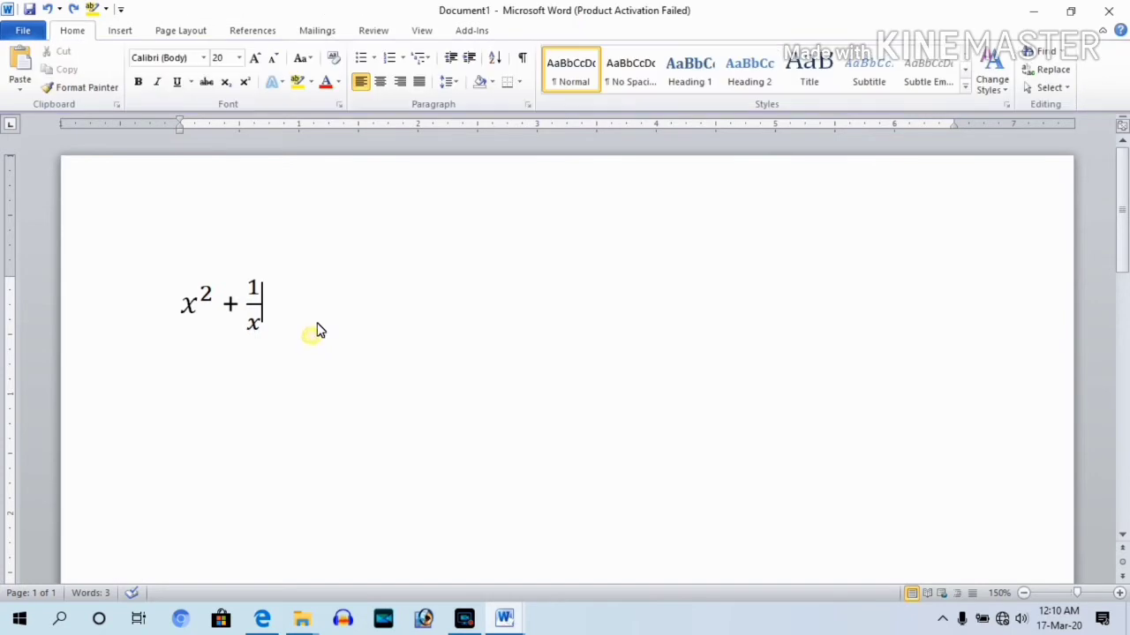
# Step: Reselect the fraction and work the insertion point onto the denominator x
pyautogui.moveTo(252, 327); pyautogui.dragTo(245, 333)
pyautogui.click(258, 322)
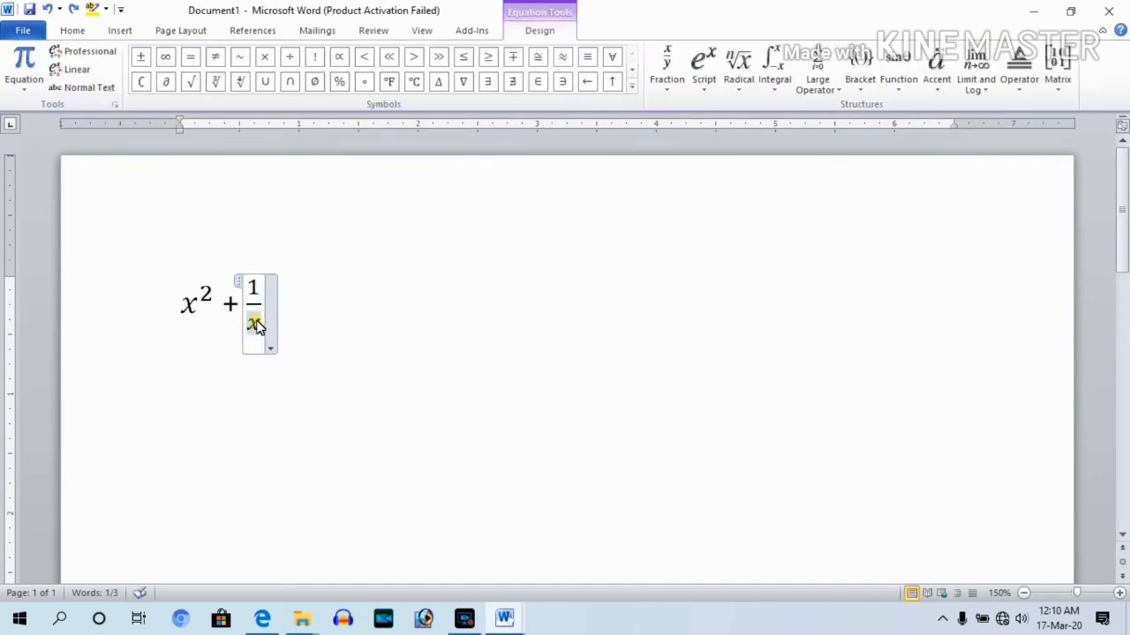
pyautogui.moveTo(254, 326)
pyautogui.mouseDown()
pyautogui.moveTo(244, 326)
pyautogui.moveTo(256, 330)
pyautogui.mouseUp()
pyautogui.click(254, 327)
pyautogui.click(293, 341)
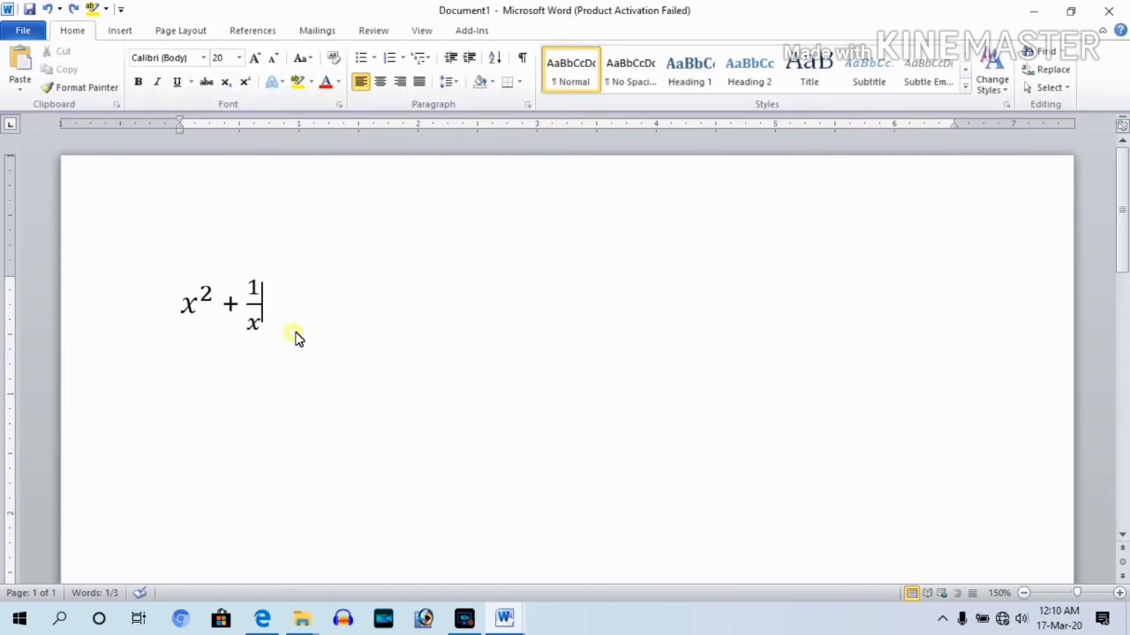
pyautogui.click(247, 327)
pyautogui.moveTo(244, 326); pyautogui.dragTo(252, 331)
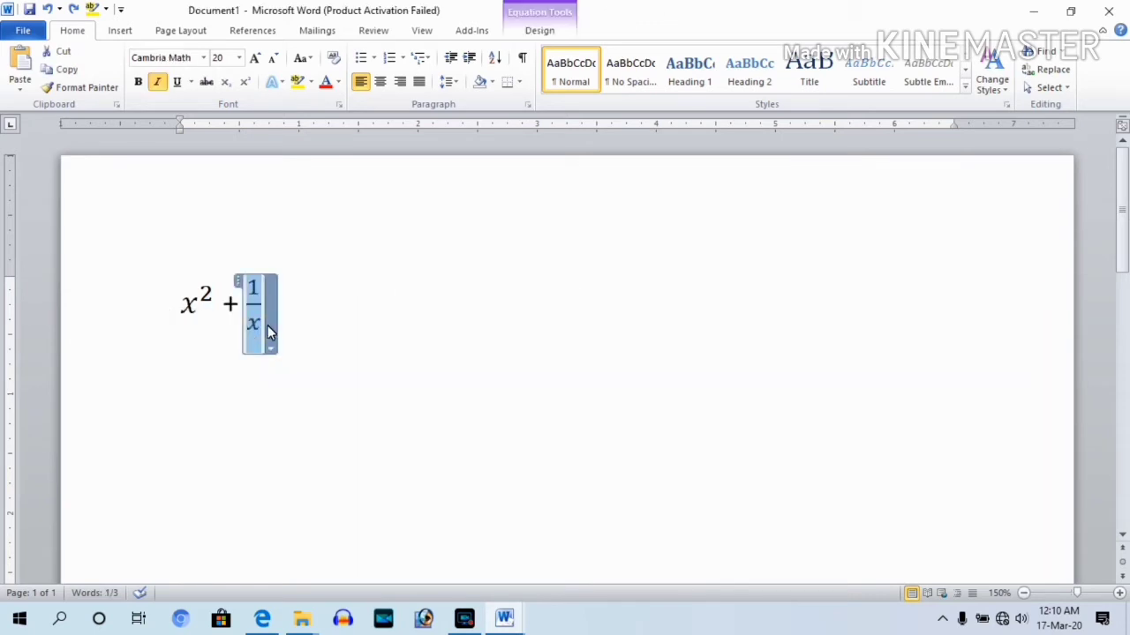
pyautogui.click(270, 348)
pyautogui.click(292, 334)
pyautogui.click(296, 330)
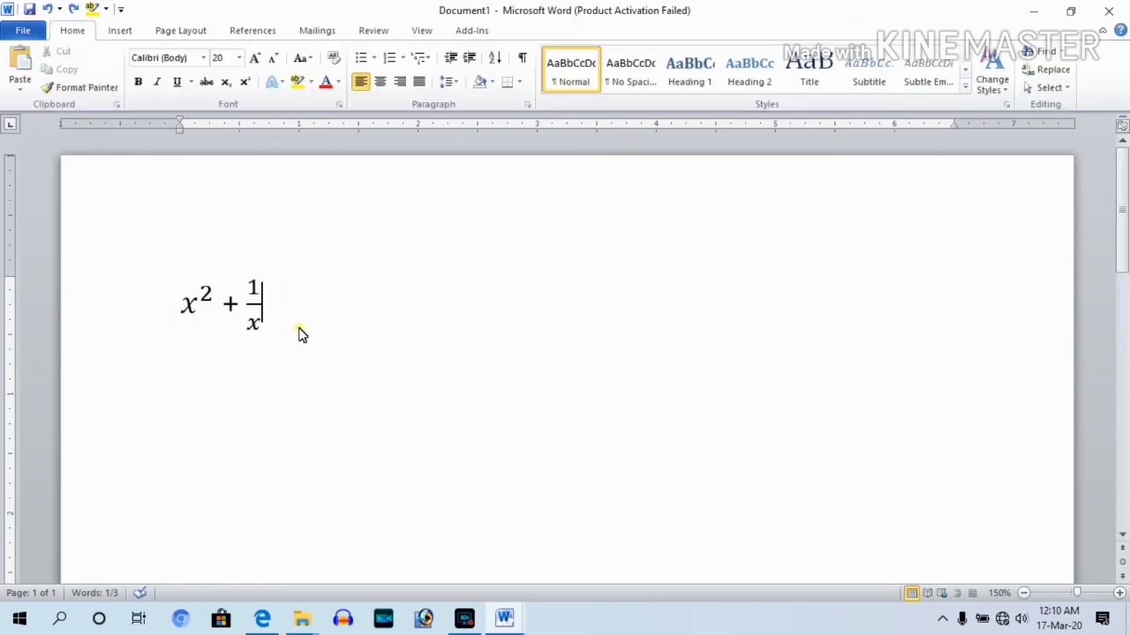
pyautogui.moveTo(296, 328)
pyautogui.mouseDown()
pyautogui.moveTo(256, 325)
pyautogui.moveTo(250, 336)
pyautogui.moveTo(253, 323)
pyautogui.mouseUp()
pyautogui.click(287, 333)
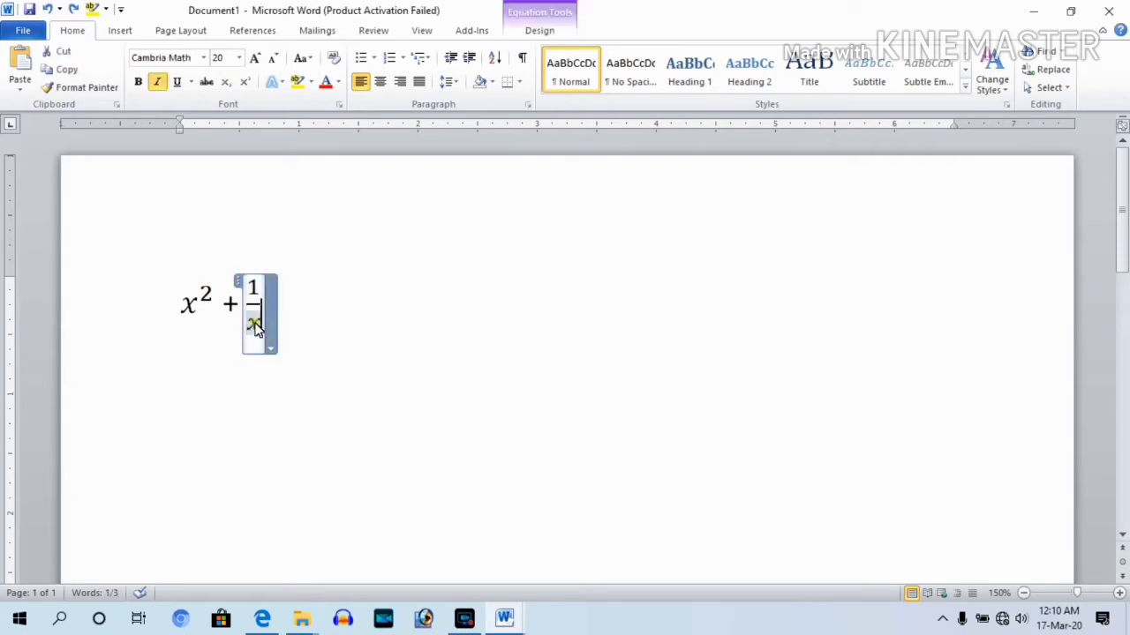
# Step: Turn the denominator into x² with a superscript structure and delete the extra x
pyautogui.click(552, 28)
pyautogui.click(704, 64)
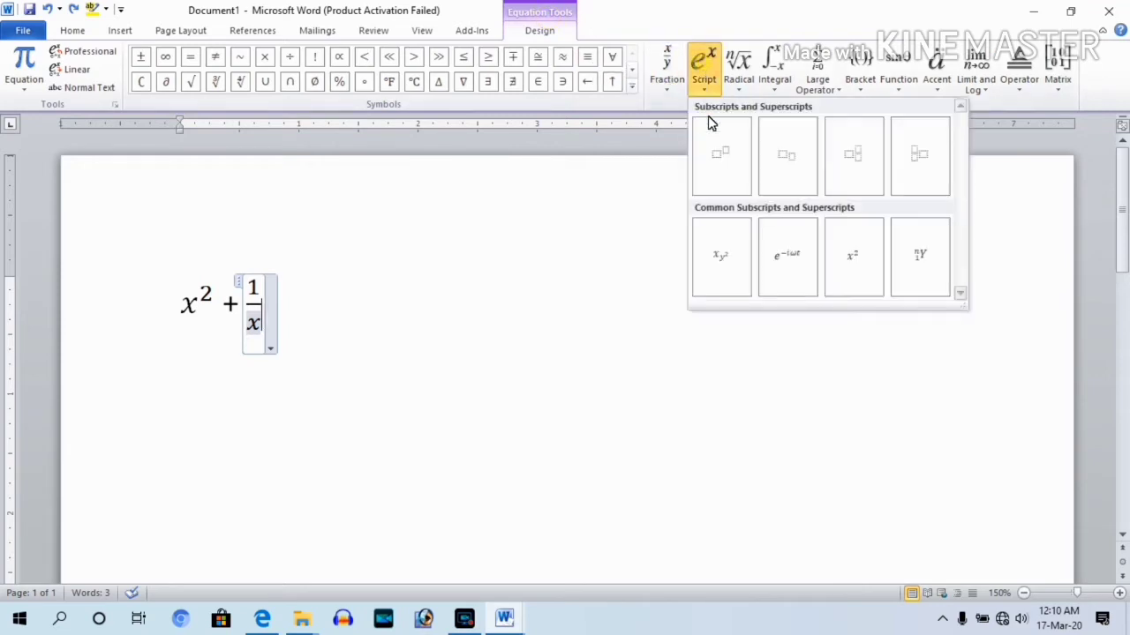
pyautogui.click(712, 146)
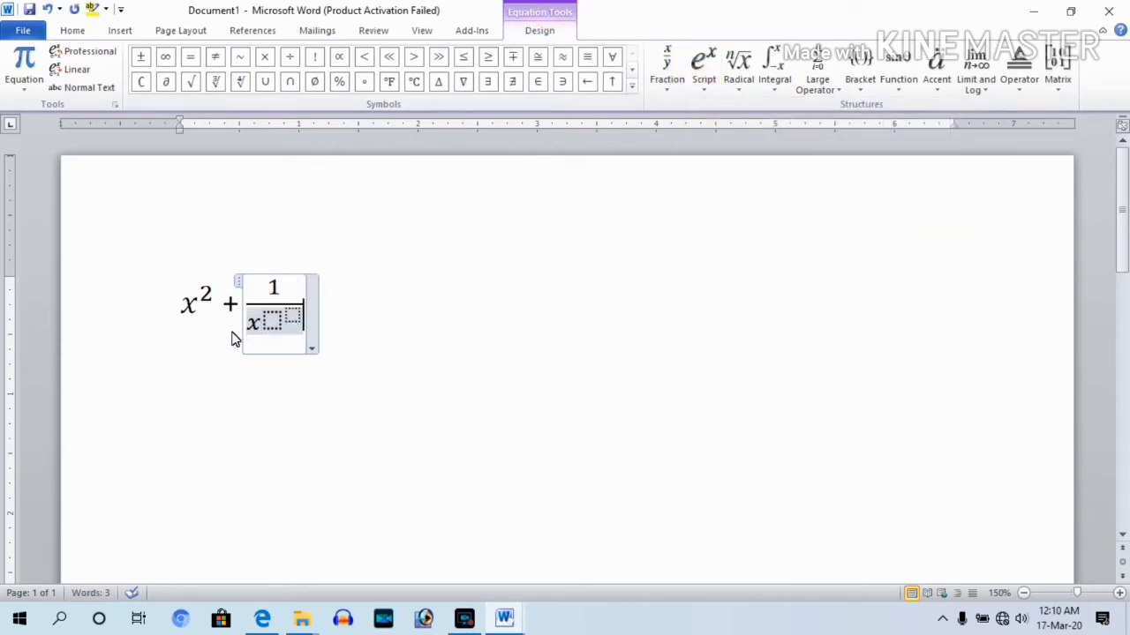
pyautogui.click(264, 330)
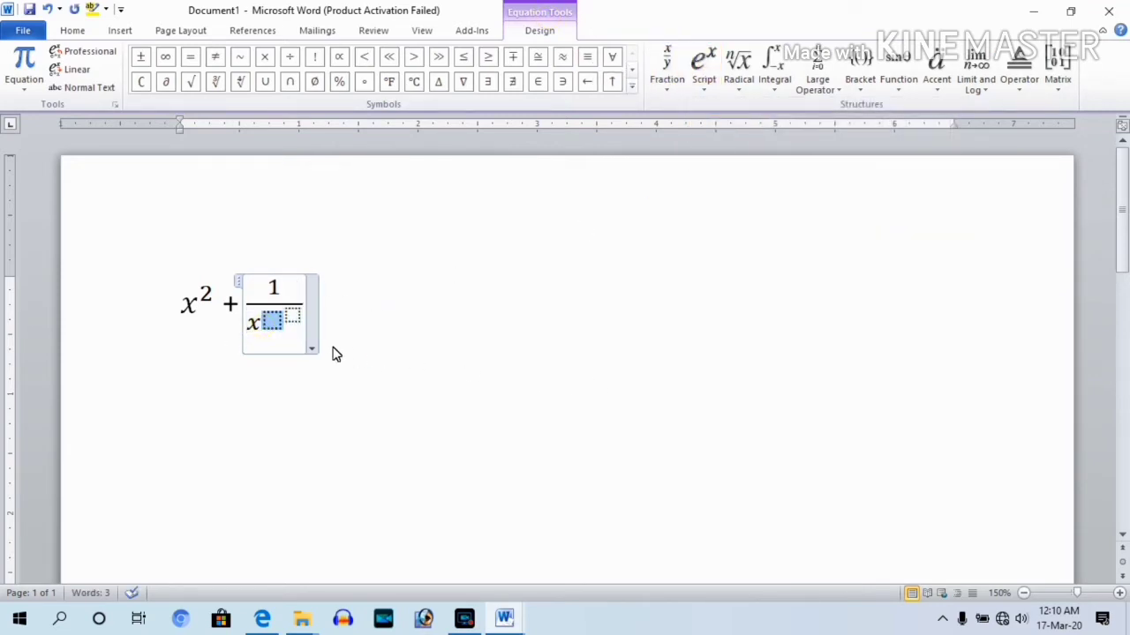
pyautogui.write('x')
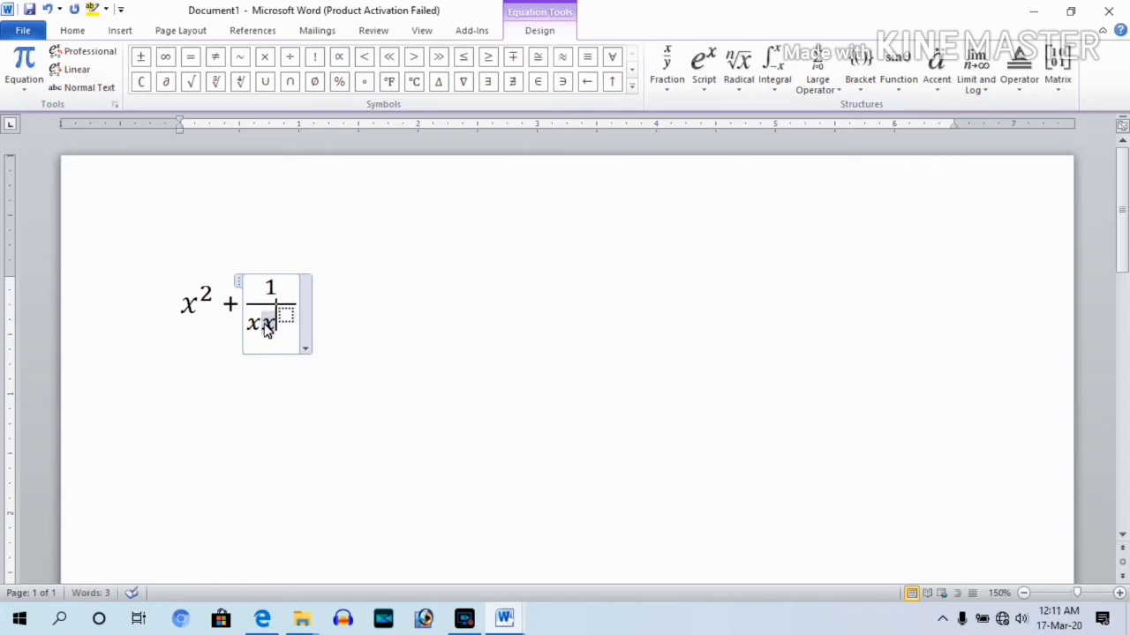
pyautogui.click(287, 318)
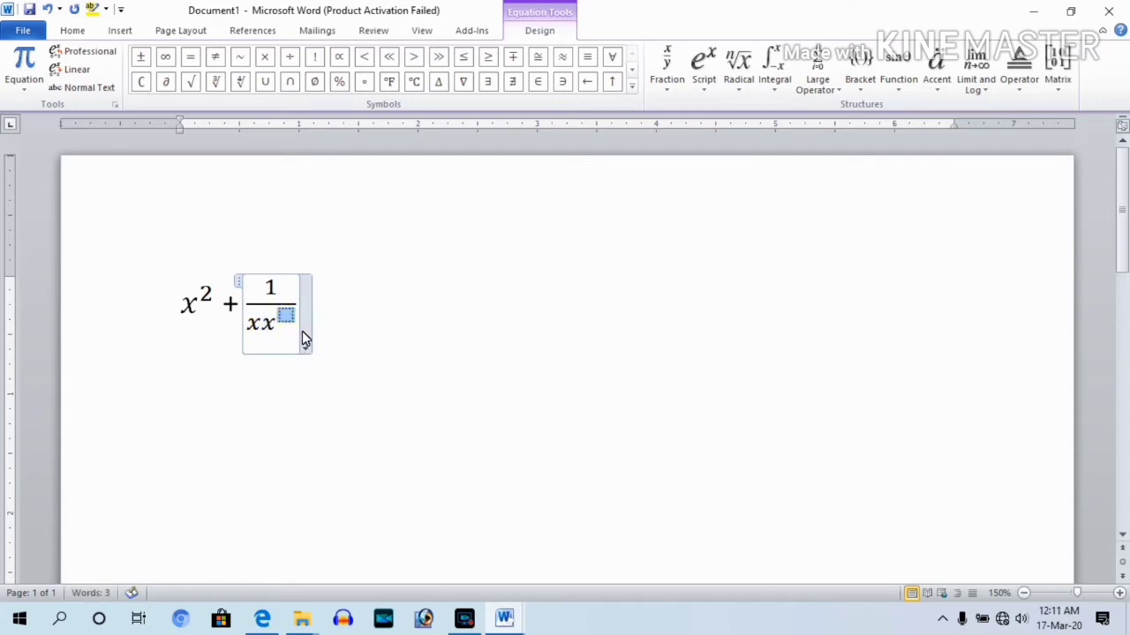
pyautogui.write('2')
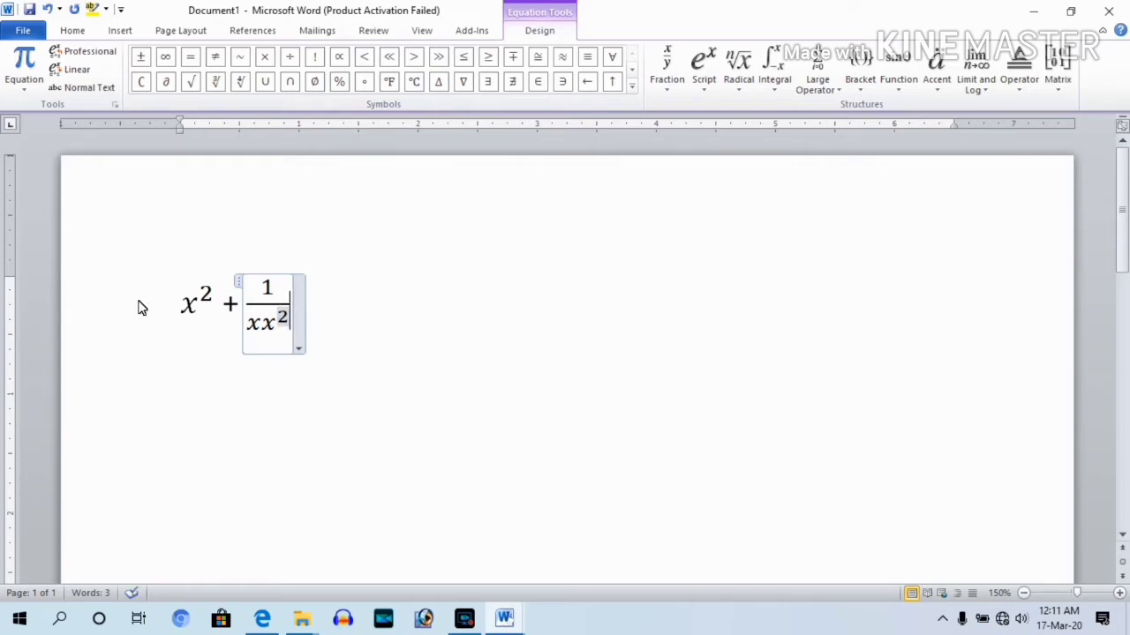
pyautogui.moveTo(258, 329); pyautogui.dragTo(247, 328)
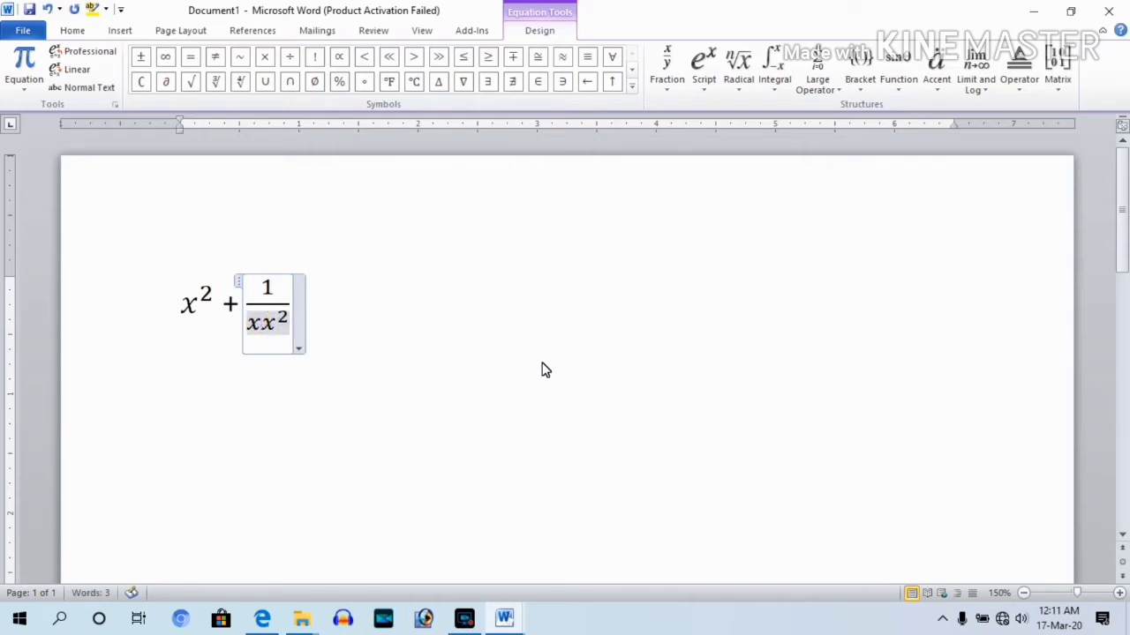
pyautogui.press('Delete')
pyautogui.click(353, 323)
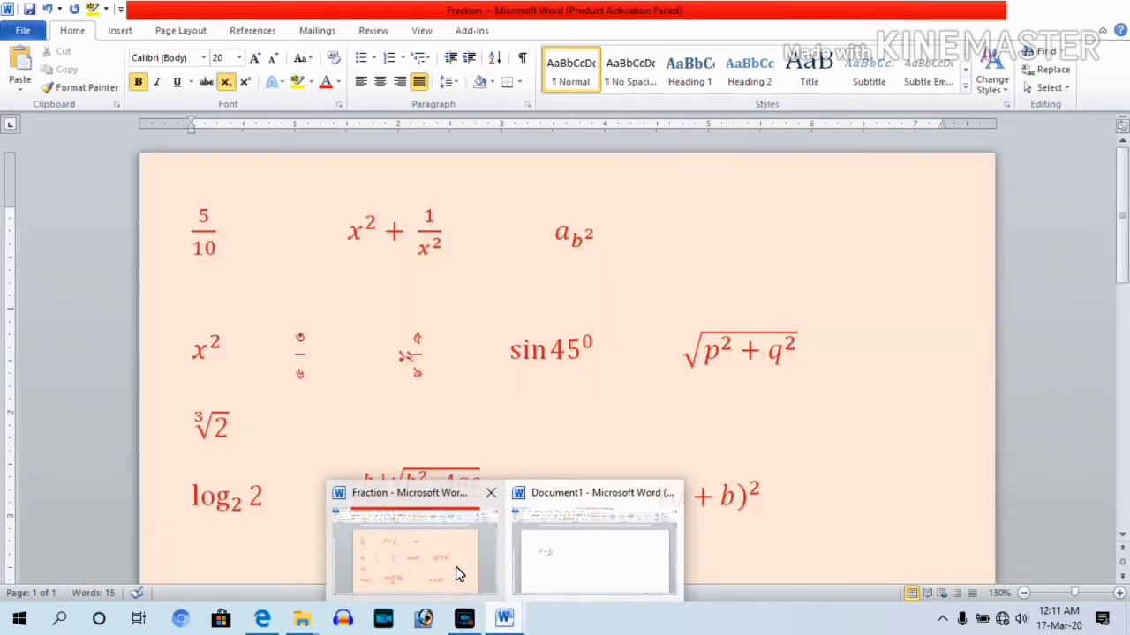
pyautogui.click(456, 568)
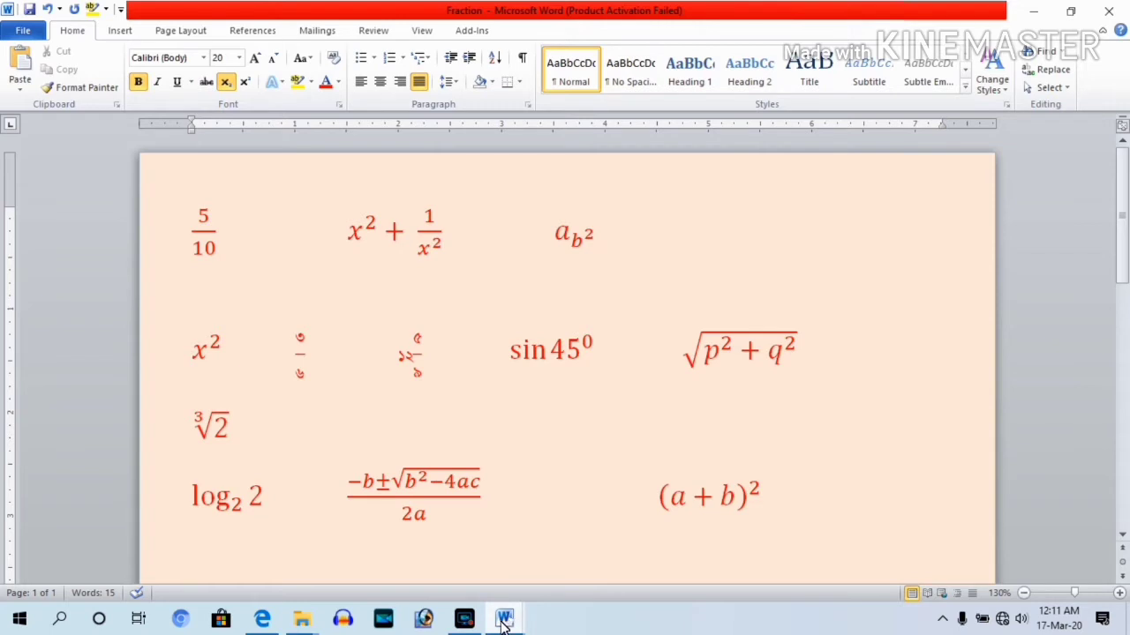
pyautogui.moveTo(504, 618)
pyautogui.click(555, 569)
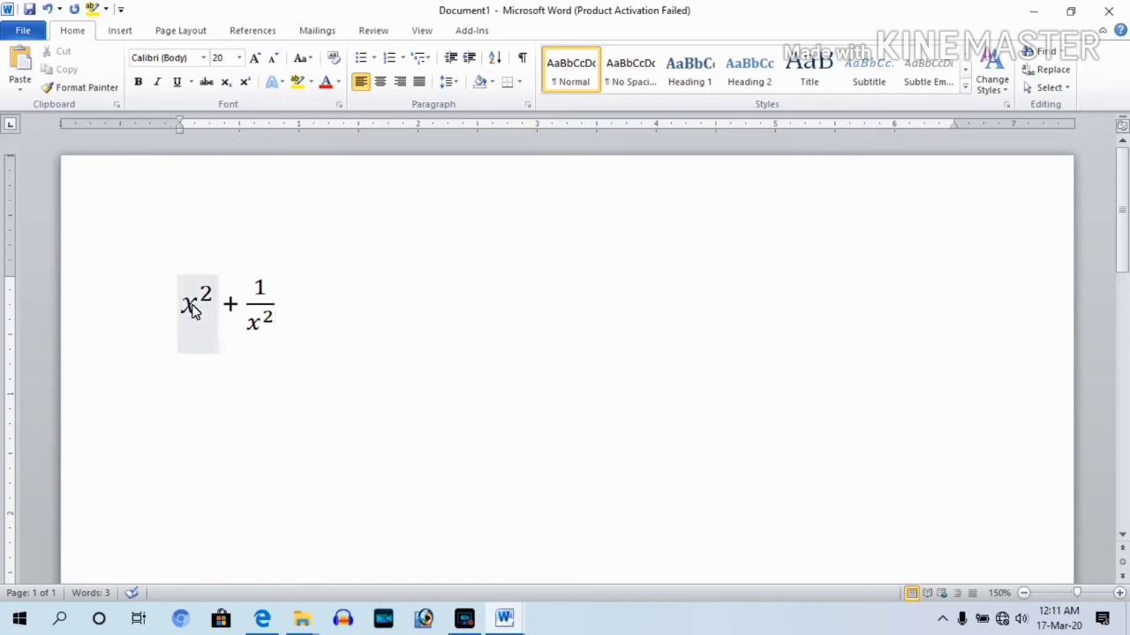
# Step: Delete the x²+1/x² equation and insert a new subscript-superscript equation template
pyautogui.moveTo(159, 298); pyautogui.dragTo(301, 351)
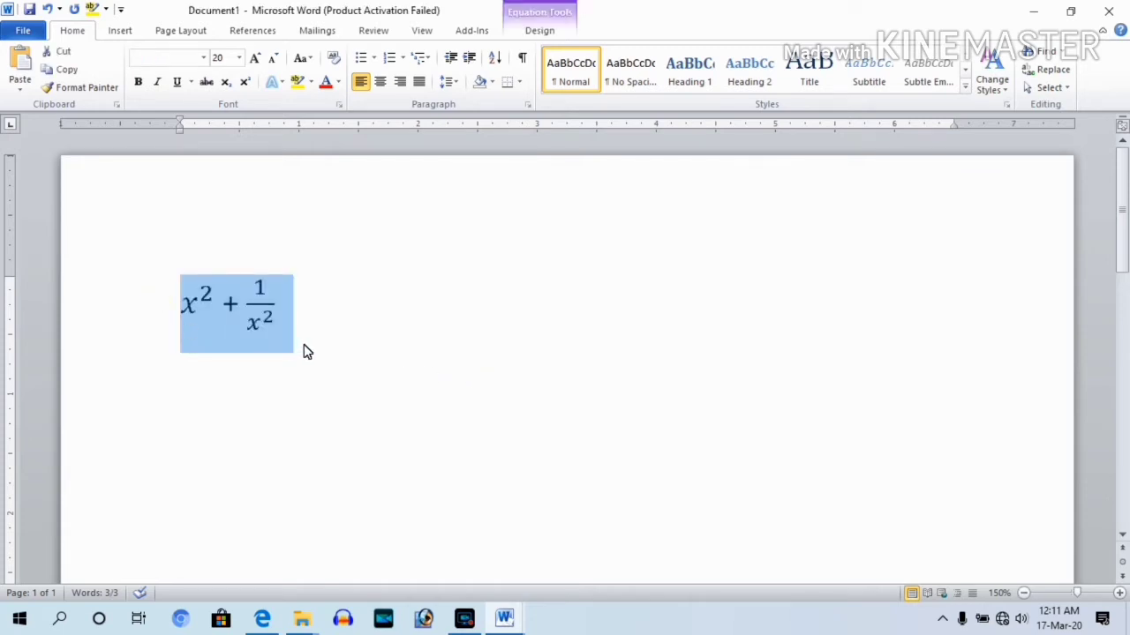
pyautogui.press('Delete')
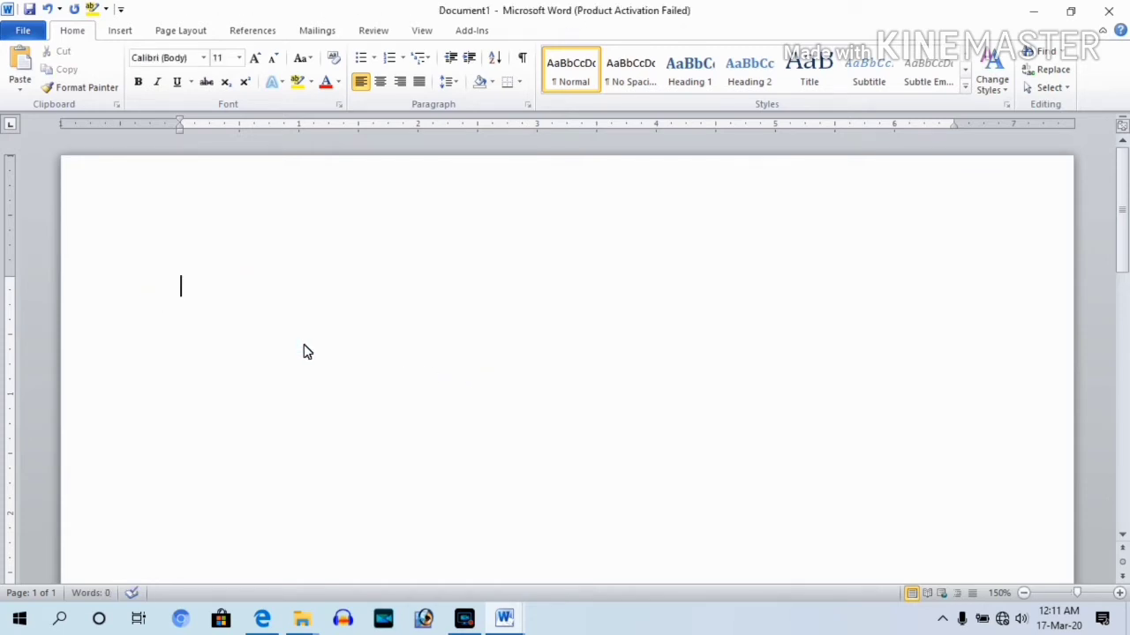
pyautogui.hotkey('alt', '=')
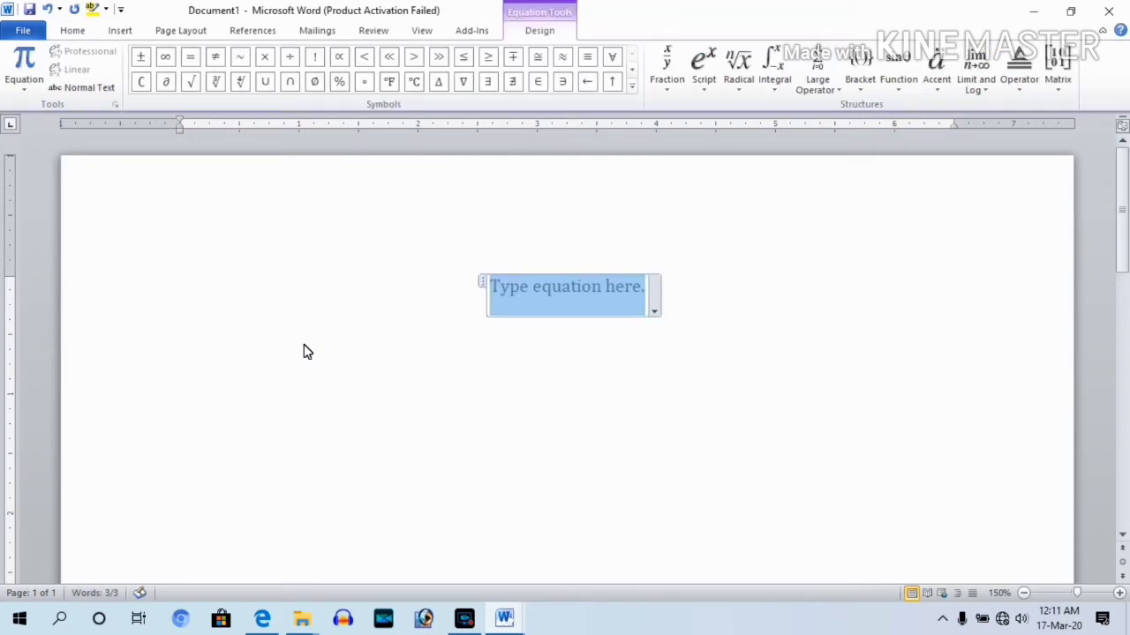
pyautogui.click(673, 64)
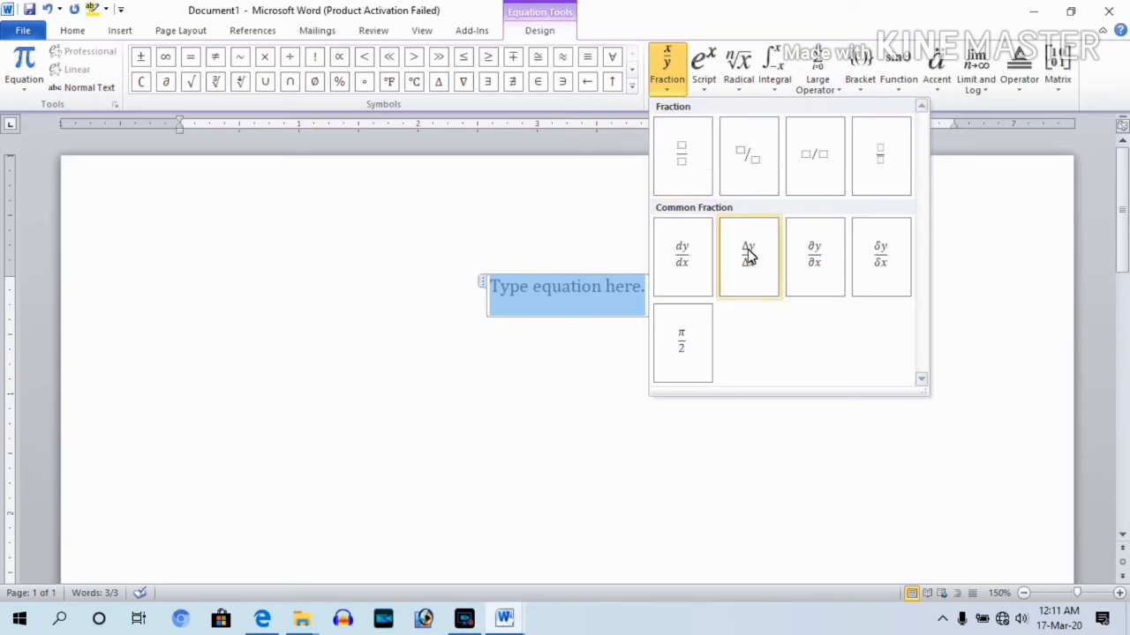
pyautogui.click(702, 64)
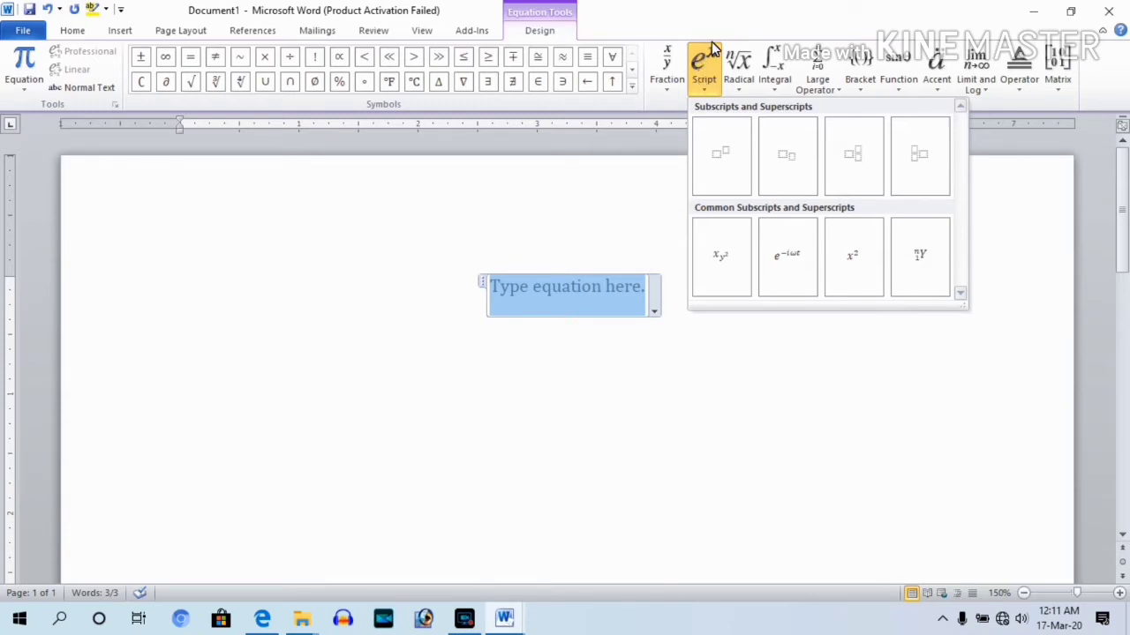
pyautogui.click(717, 253)
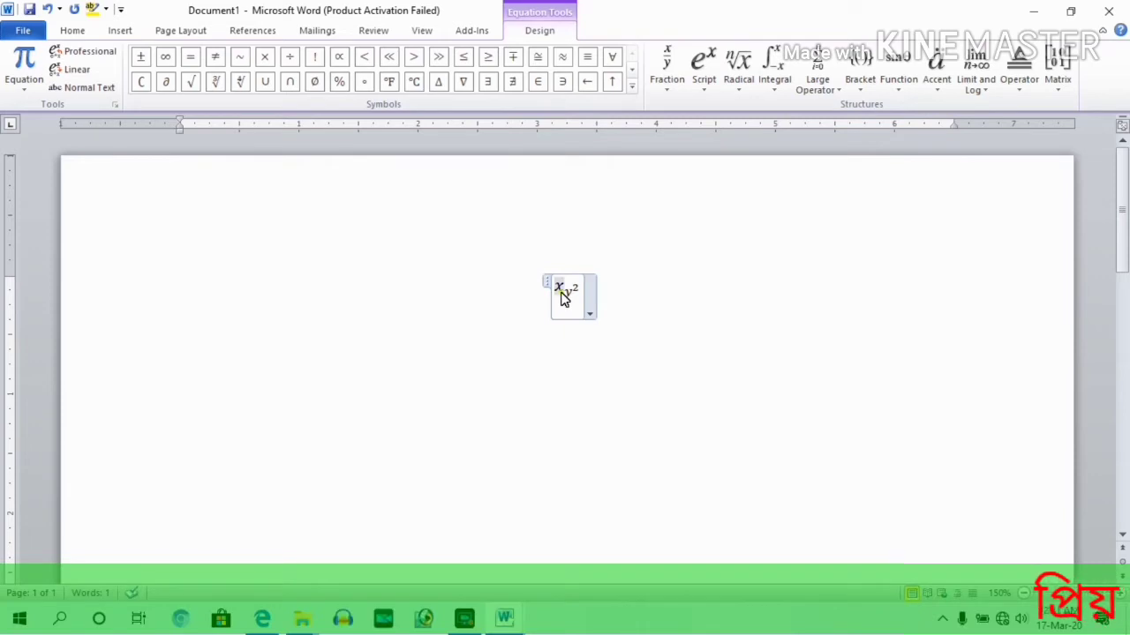
# Step: Change the template's base to a and its subscript to b, keeping superscript 2
pyautogui.click(562, 289)
pyautogui.write('a')
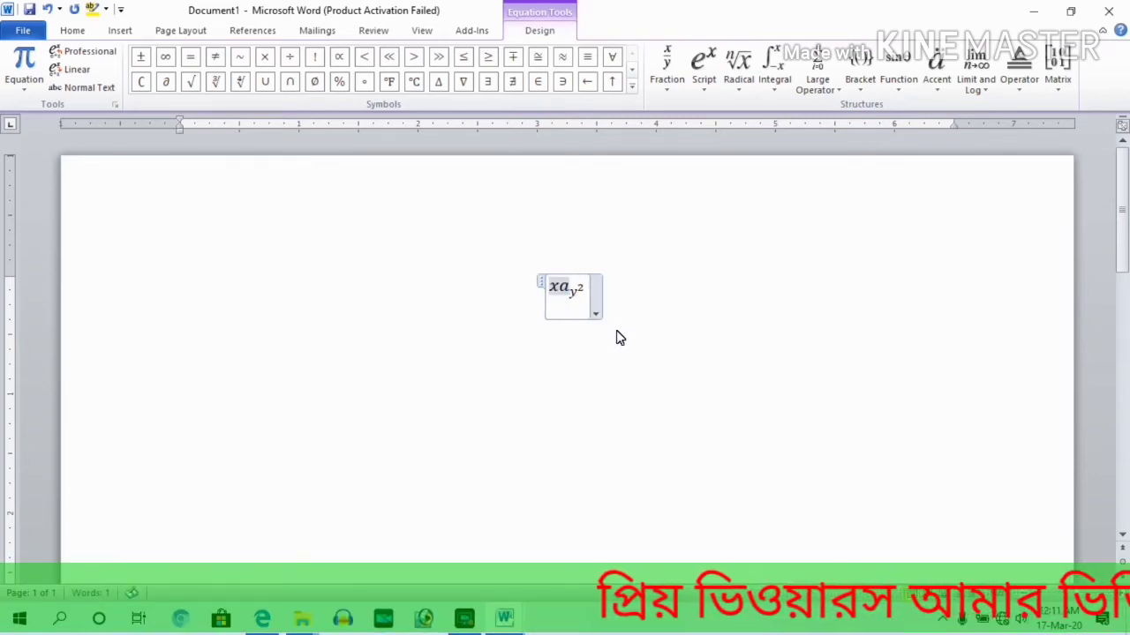
pyautogui.press('BackSpace')
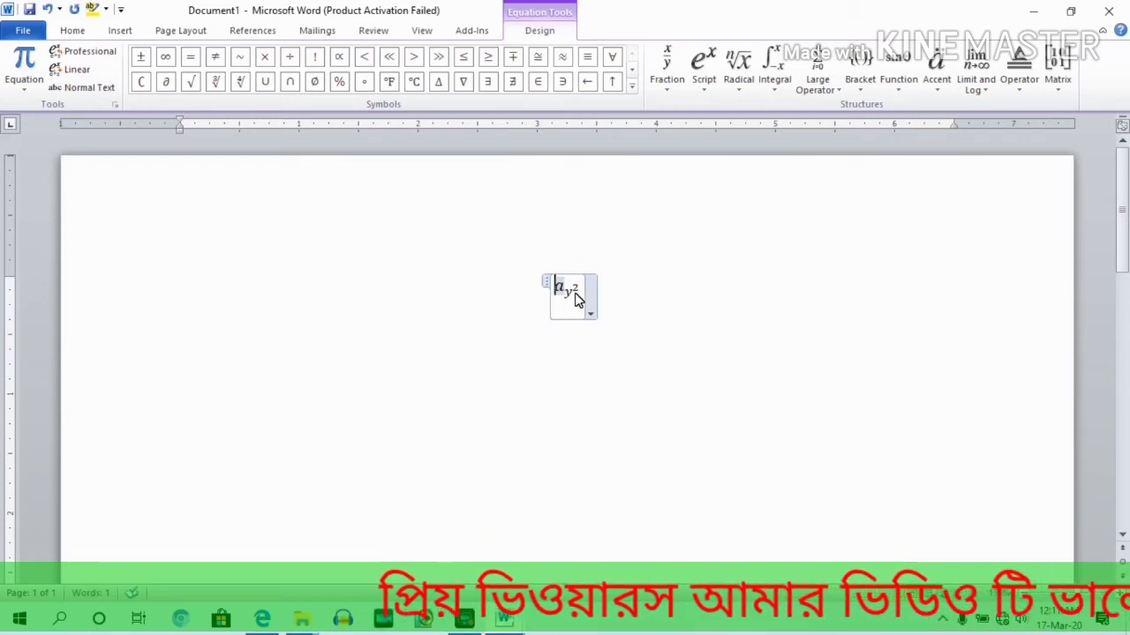
pyautogui.click(572, 295)
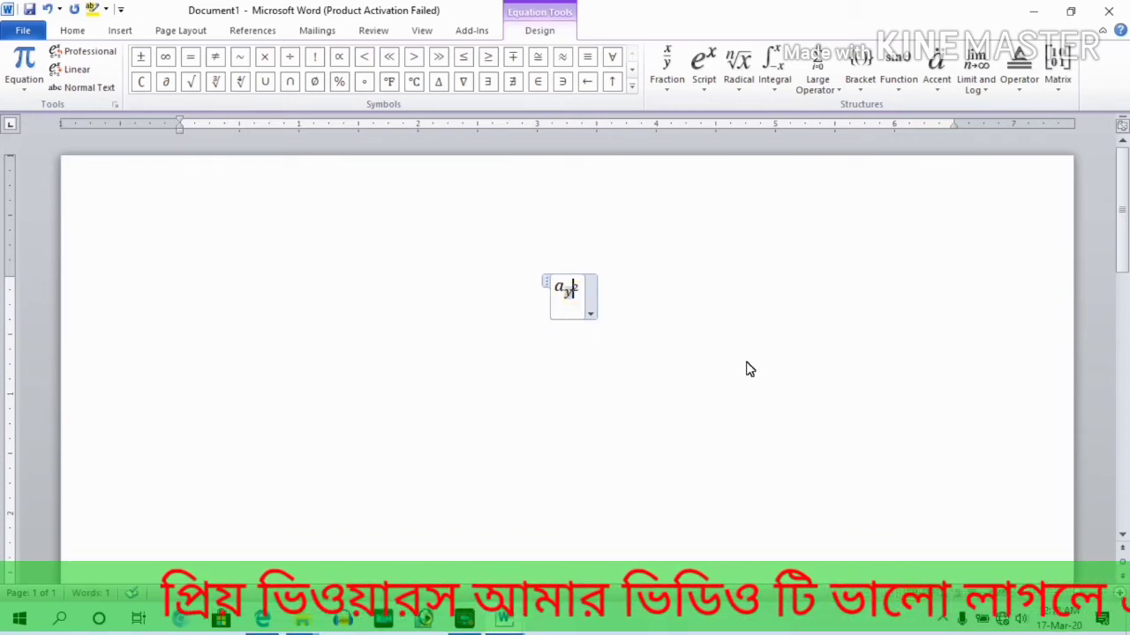
pyautogui.press('BackSpace')
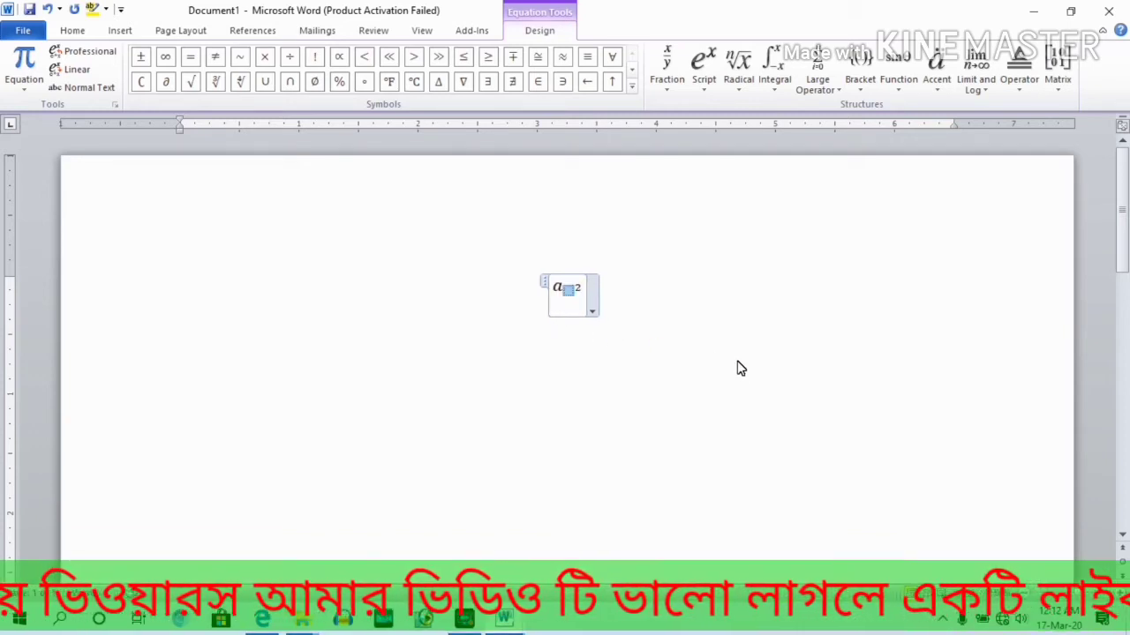
pyautogui.write('b')
pyautogui.click(618, 344)
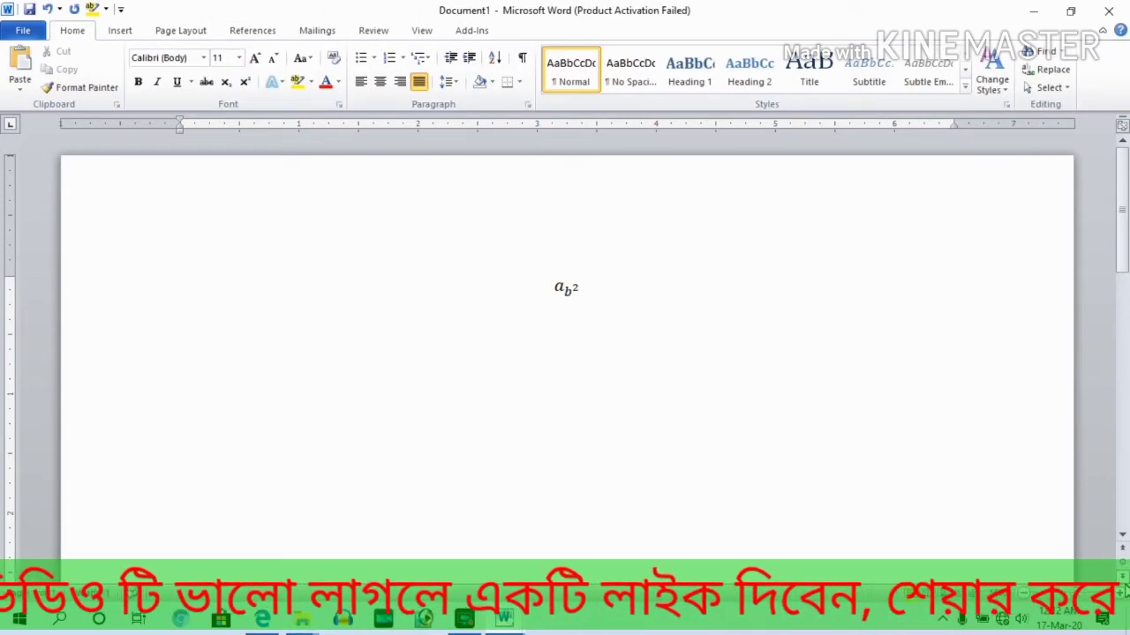
# Step: Zoom in, delete the a_b² equation, and glance at the Fraction document before returning
pyautogui.click(1117, 591)
pyautogui.click(1117, 592)
pyautogui.click(1117, 591)
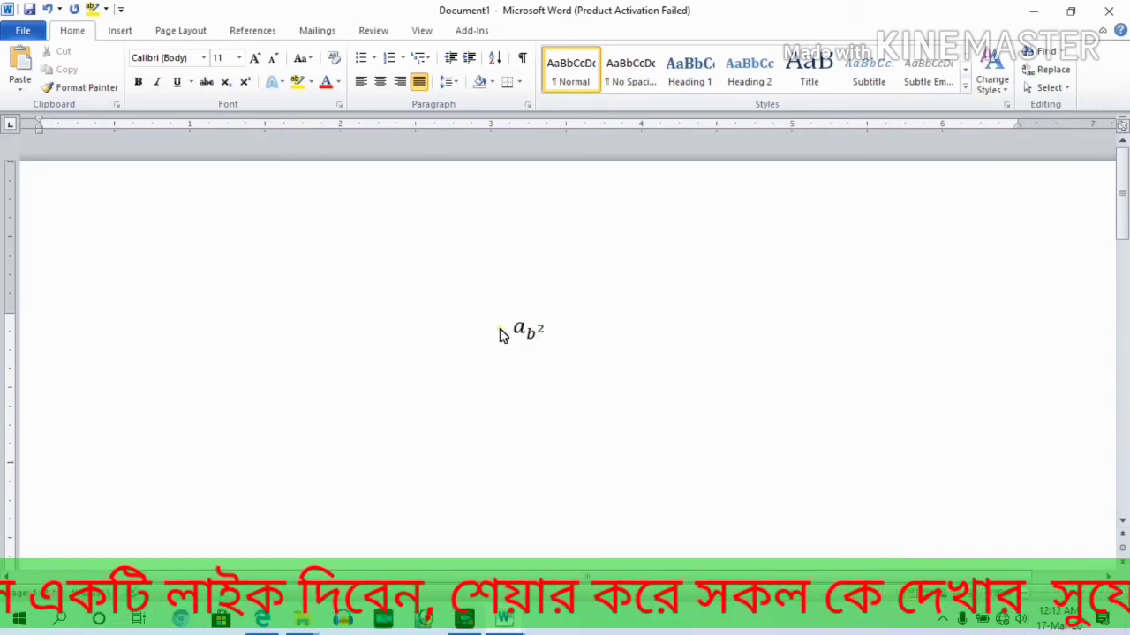
pyautogui.moveTo(499, 328); pyautogui.dragTo(606, 359)
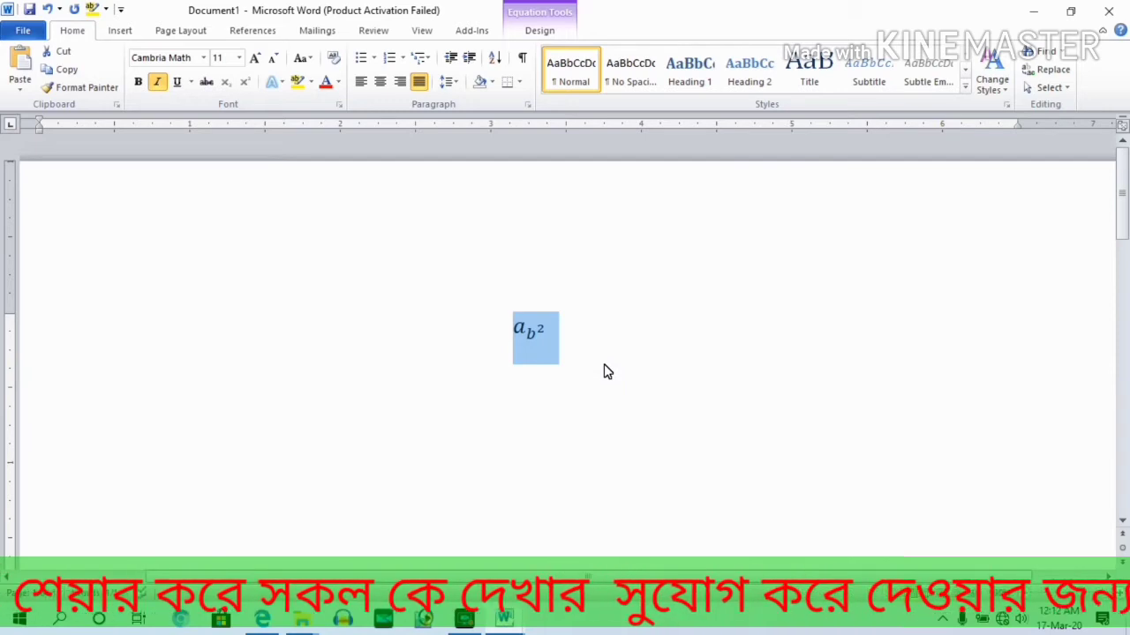
pyautogui.press('Delete')
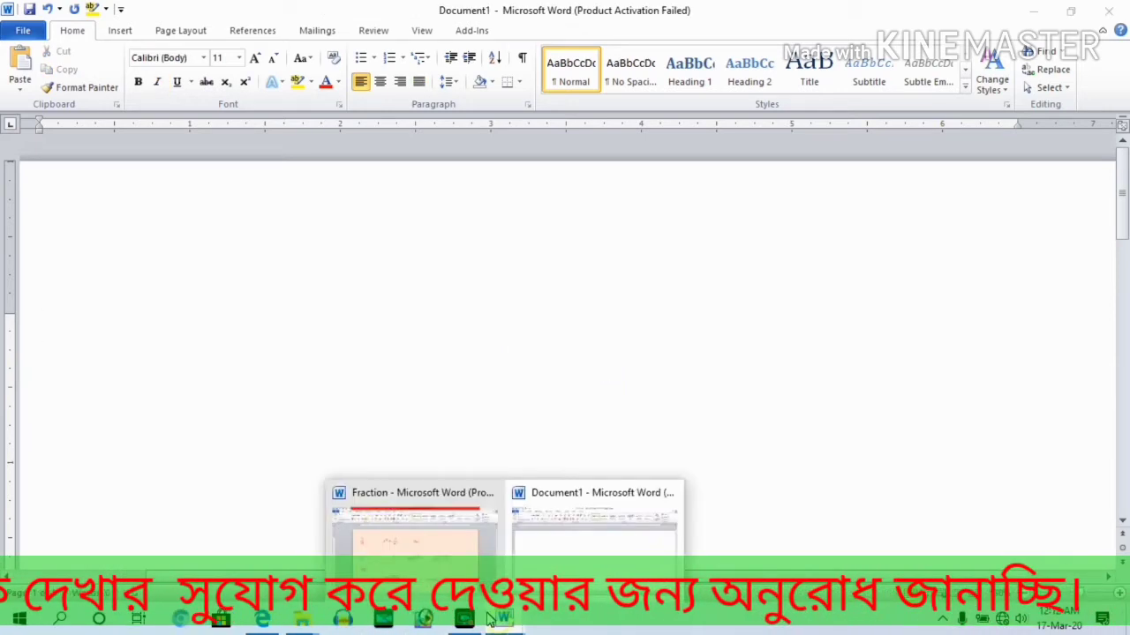
pyautogui.click(447, 566)
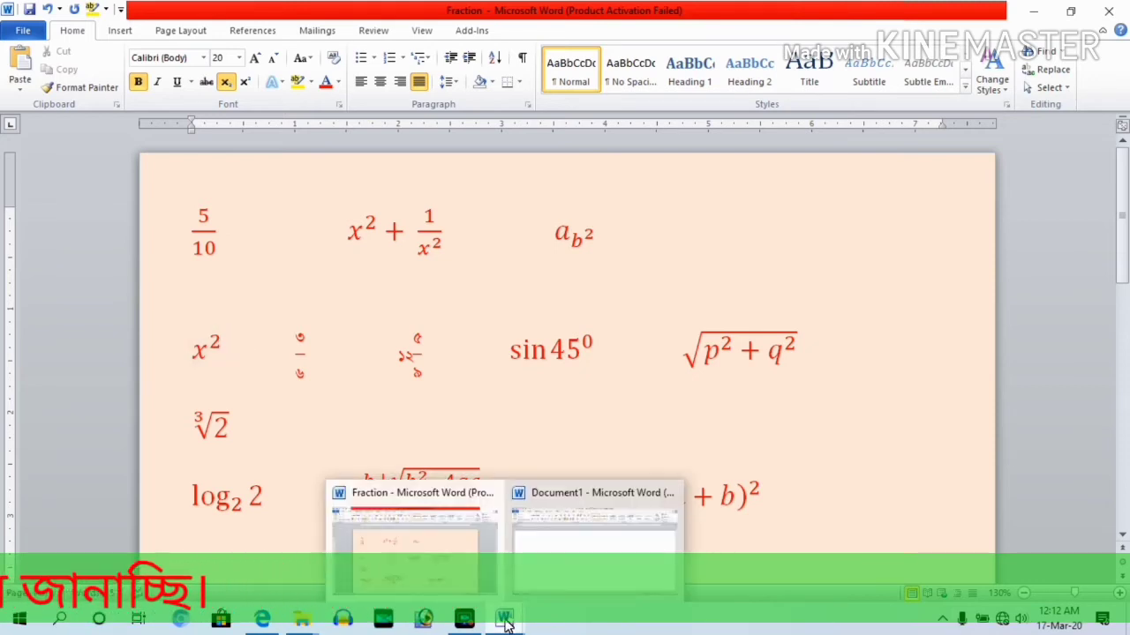
pyautogui.click(549, 583)
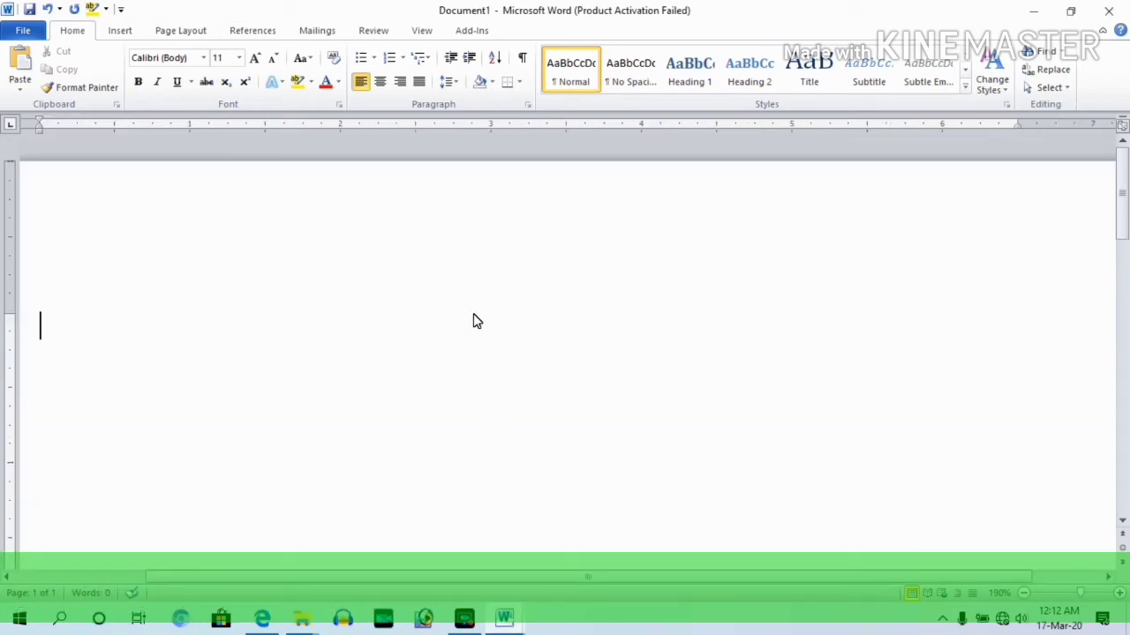
pyautogui.hotkey('alt', '=')
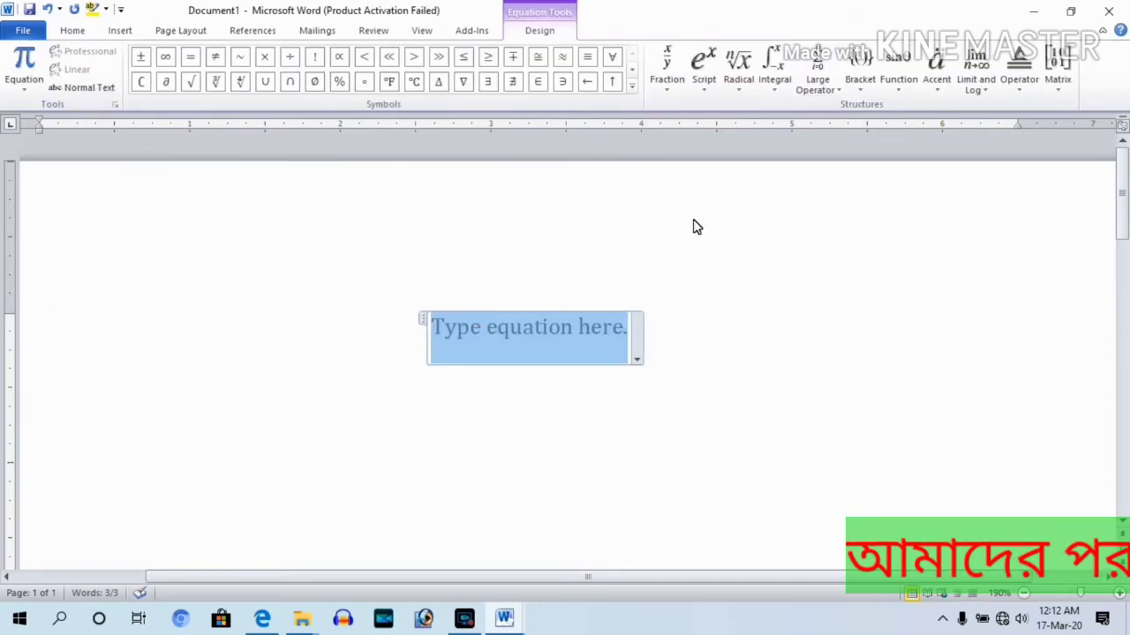
pyautogui.click(703, 66)
pyautogui.click(725, 150)
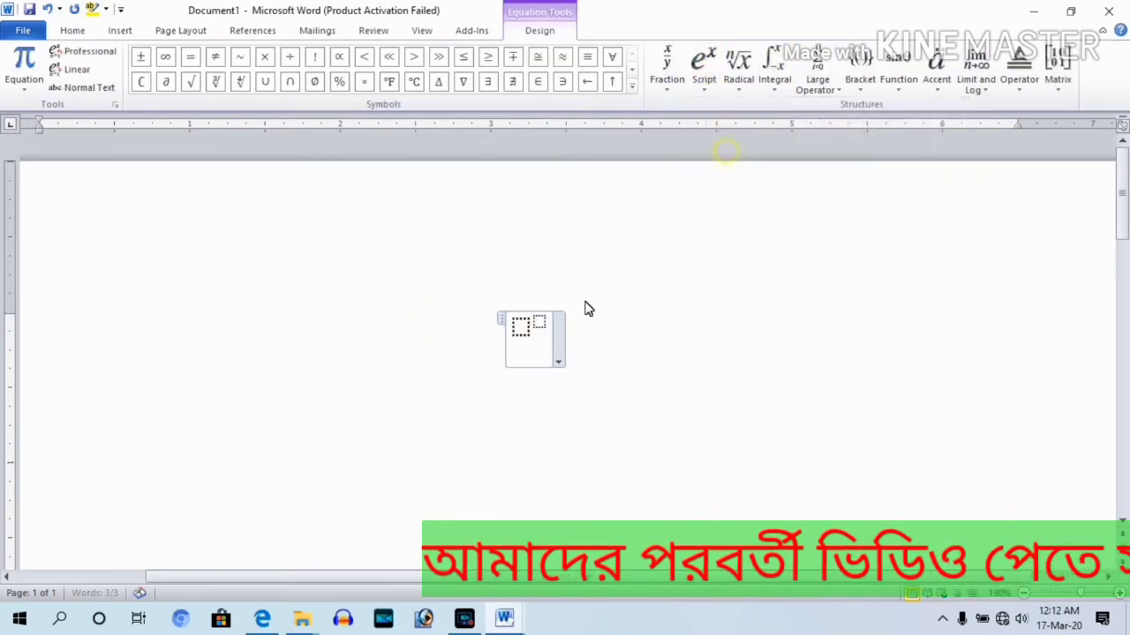
pyautogui.click(519, 327)
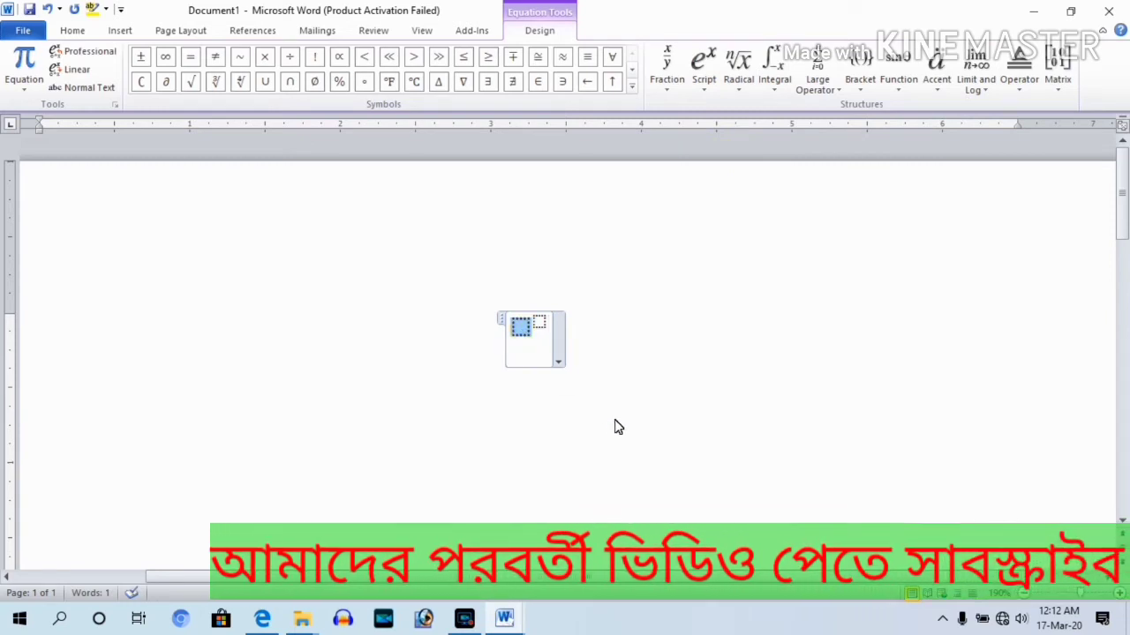
pyautogui.write('a')
pyautogui.click(535, 322)
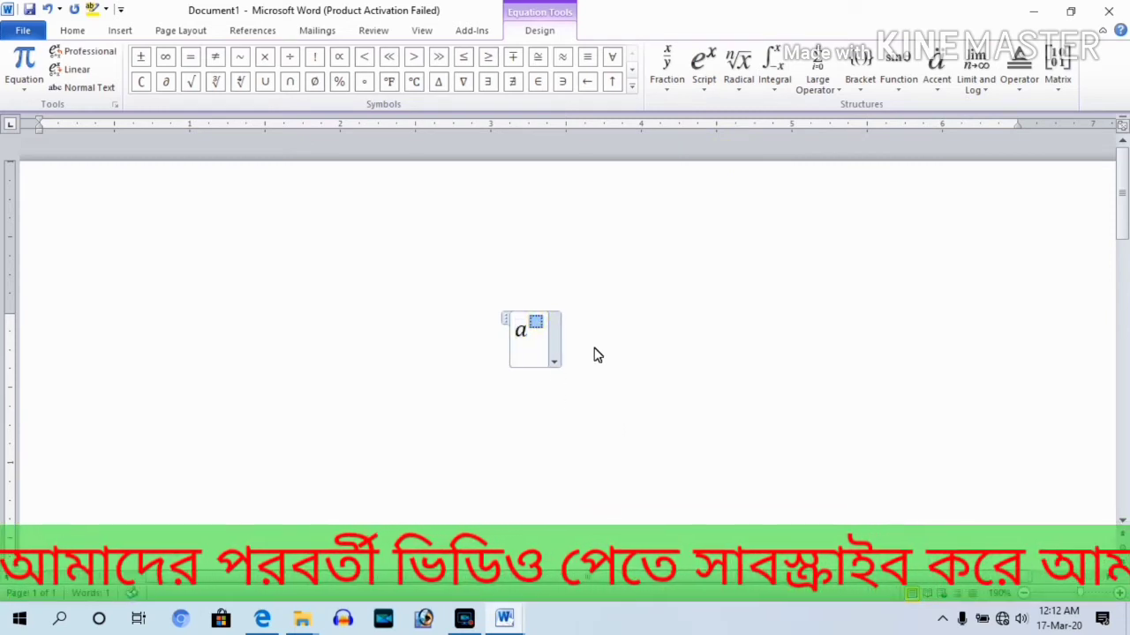
pyautogui.write('2')
pyautogui.click(628, 374)
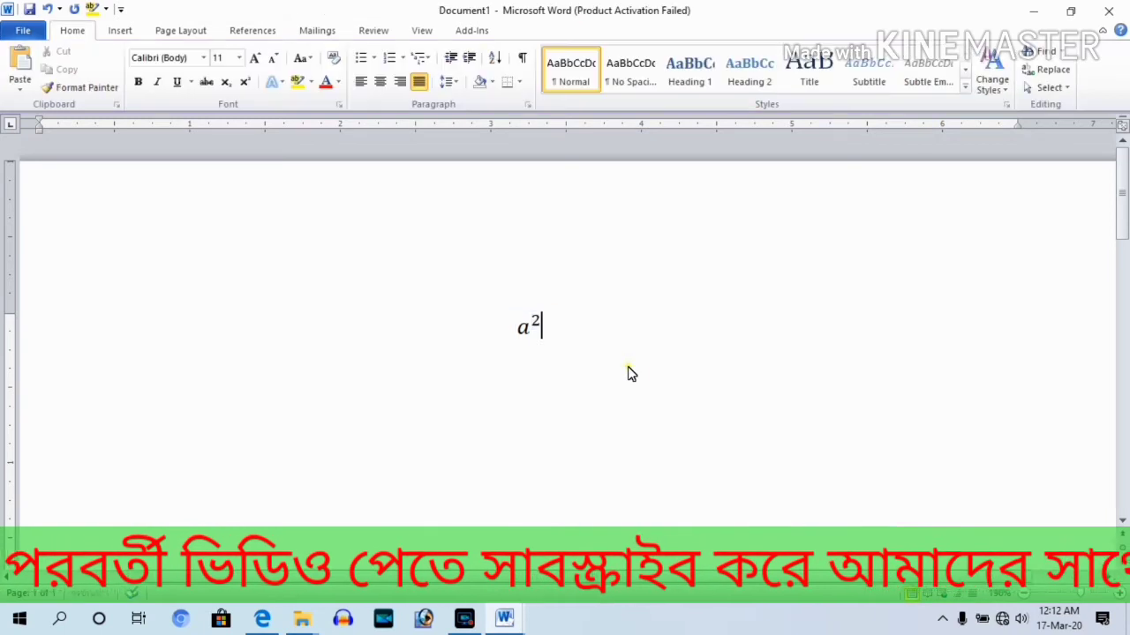
pyautogui.moveTo(518, 328); pyautogui.dragTo(541, 336)
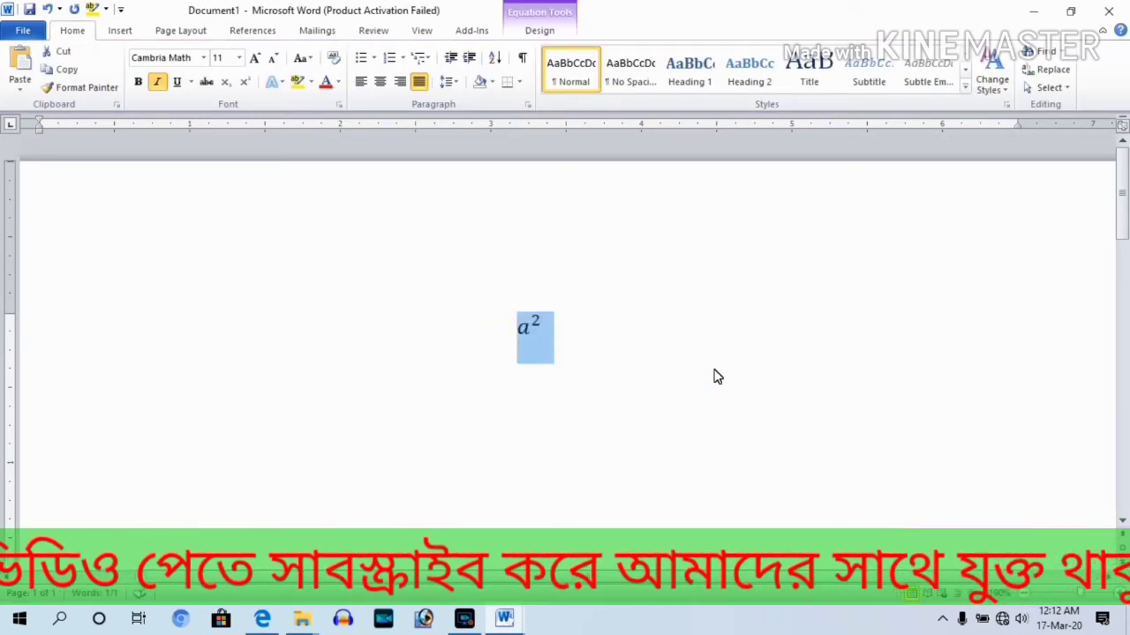
pyautogui.press('Delete')
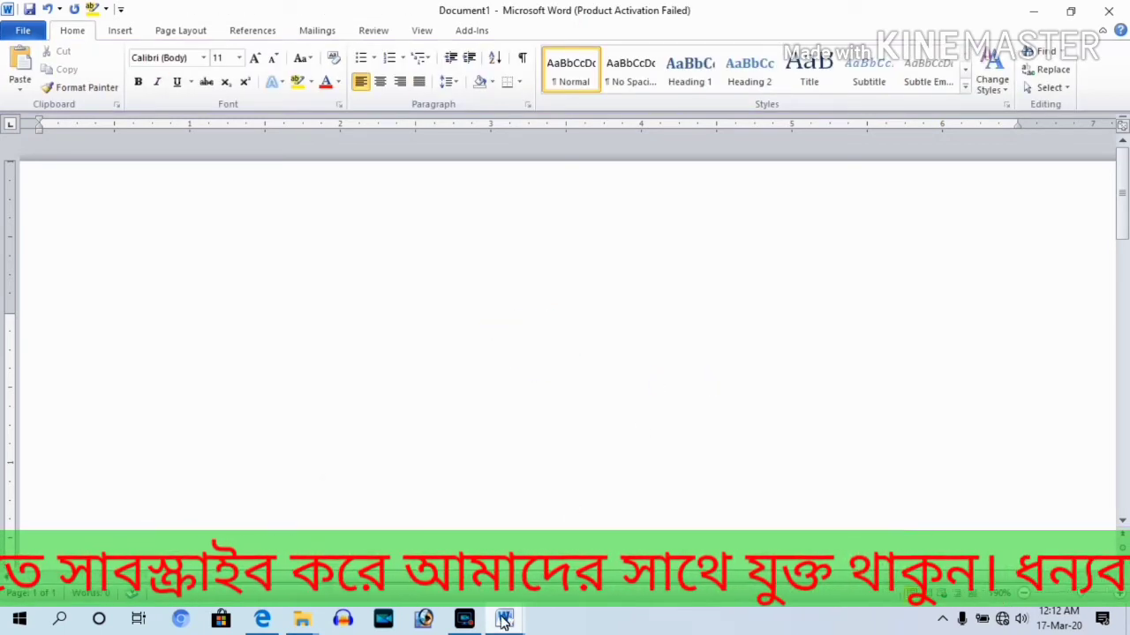
pyautogui.moveTo(504, 620)
pyautogui.click(415, 503)
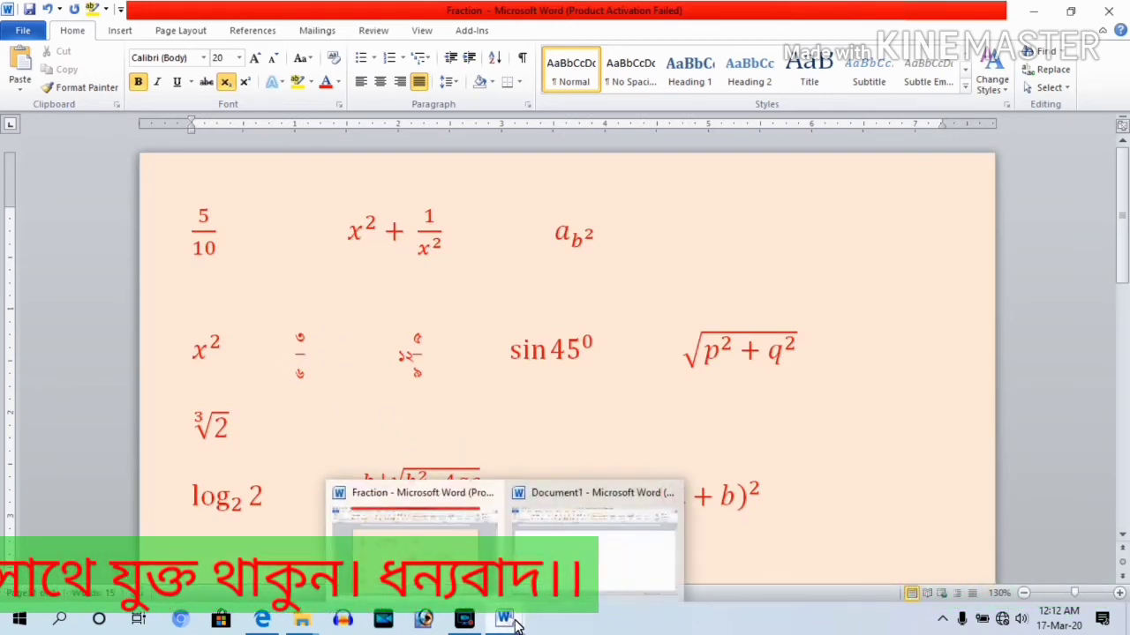
pyautogui.click(595, 529)
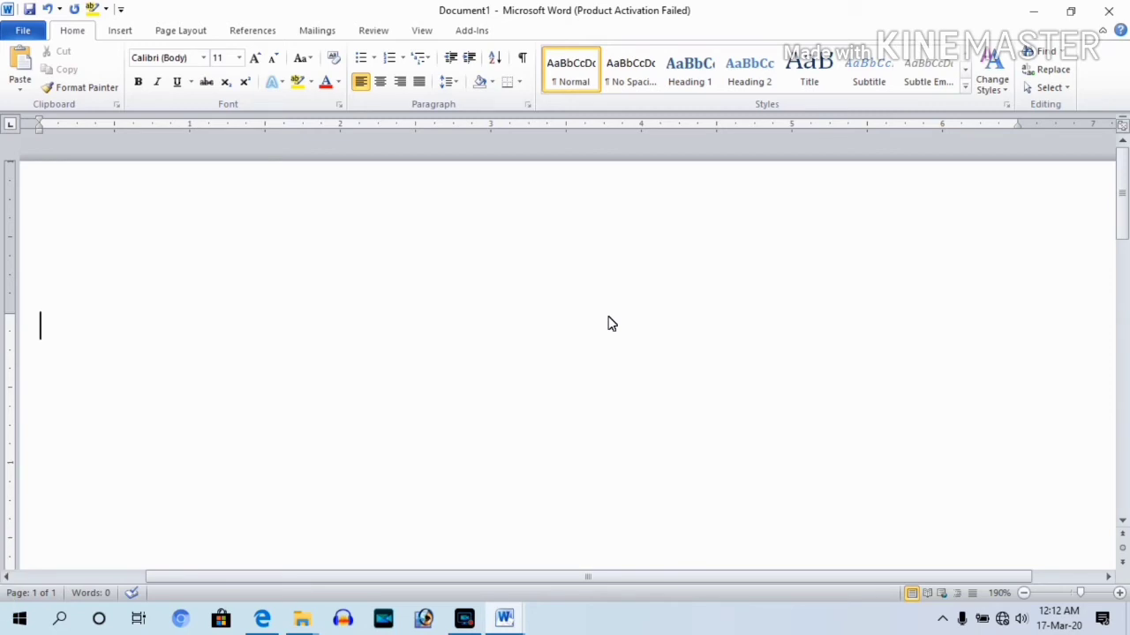
# Step: Insert the field { eq \f(3,6) } and set its numbers 3,6 to the SutonnyMJ font
pyautogui.hotkey('ctrl', 'F9')
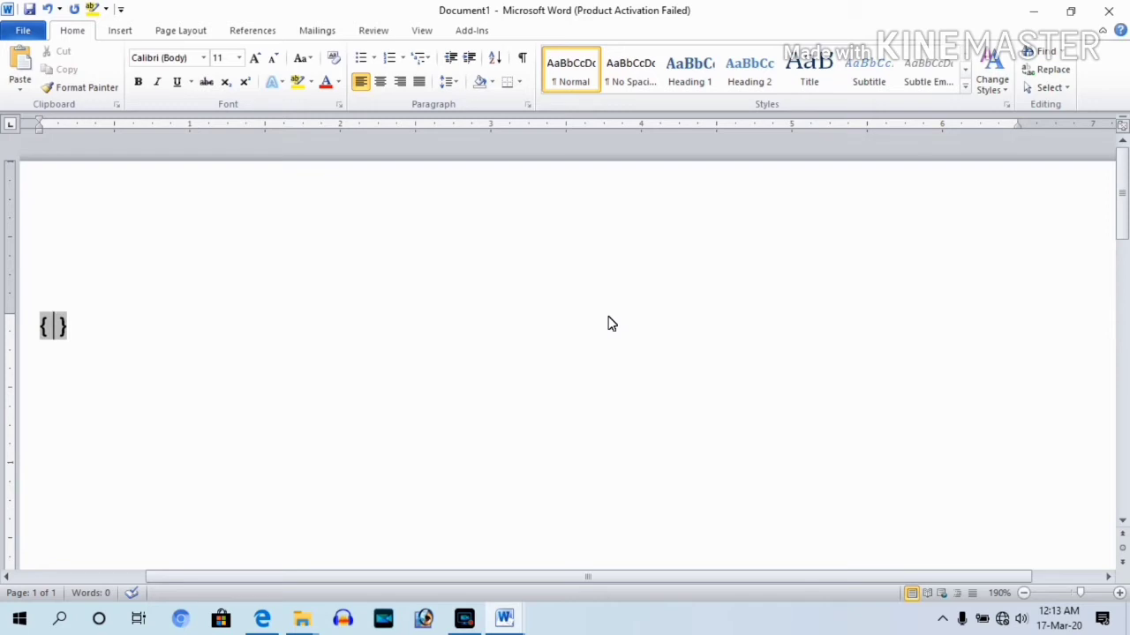
pyautogui.write('eq')
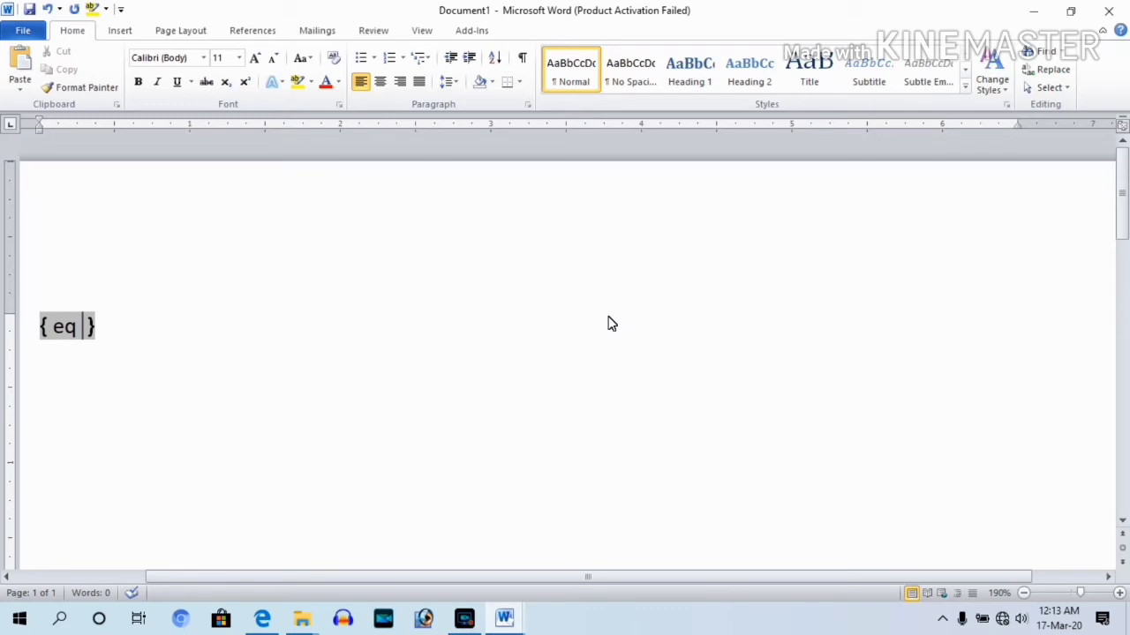
pyautogui.write('\\')
pyautogui.write('f ')
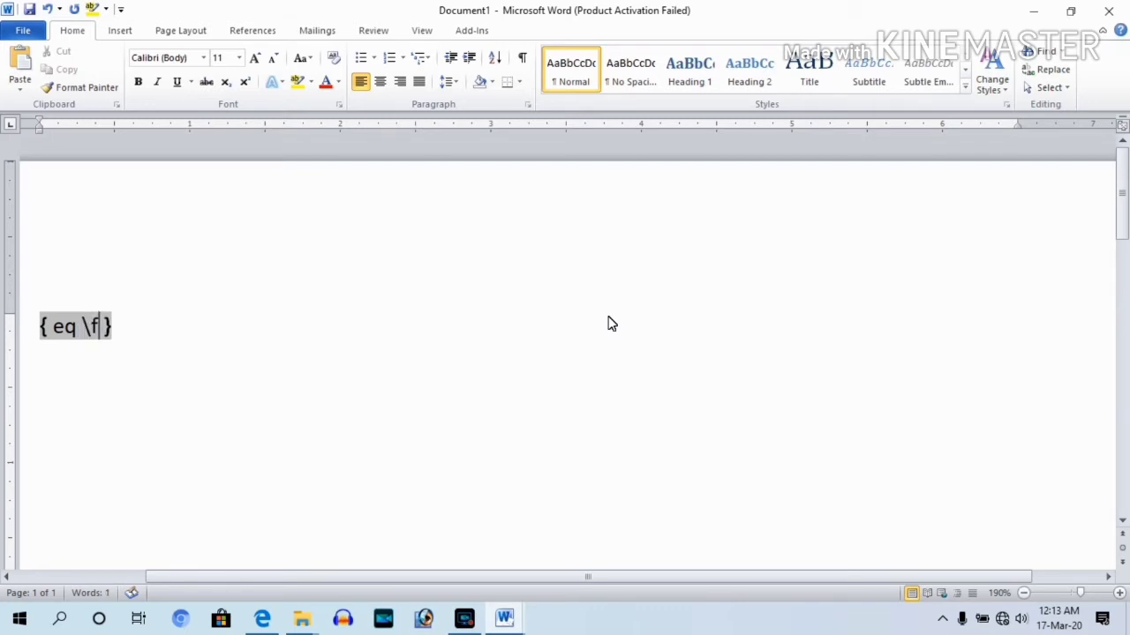
pyautogui.write('(')
pyautogui.write('3,')
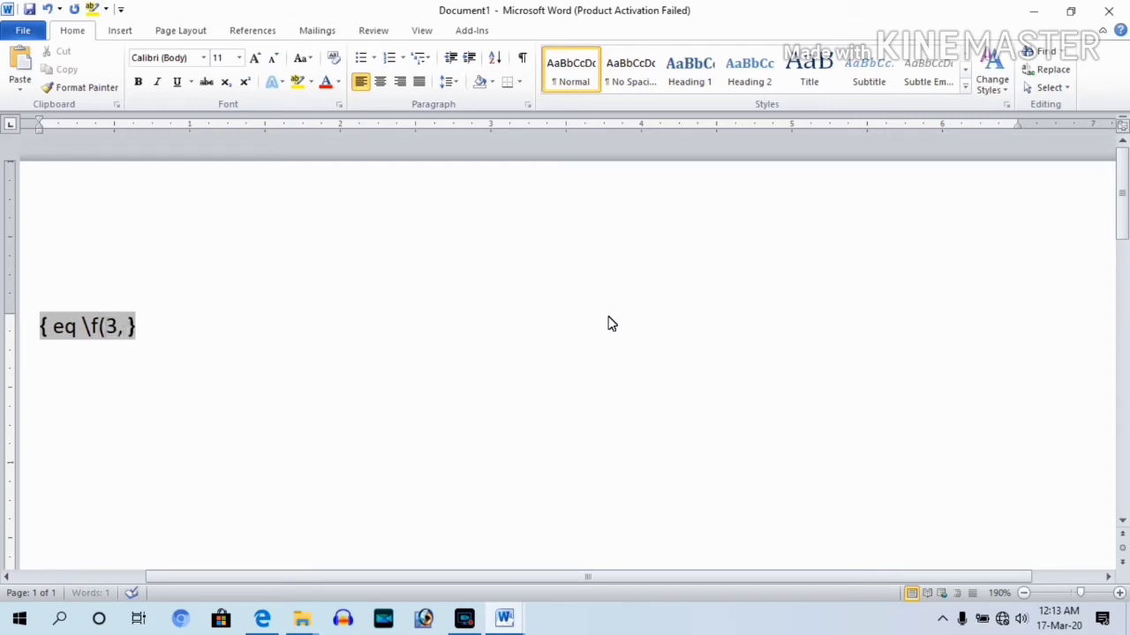
pyautogui.write('6')
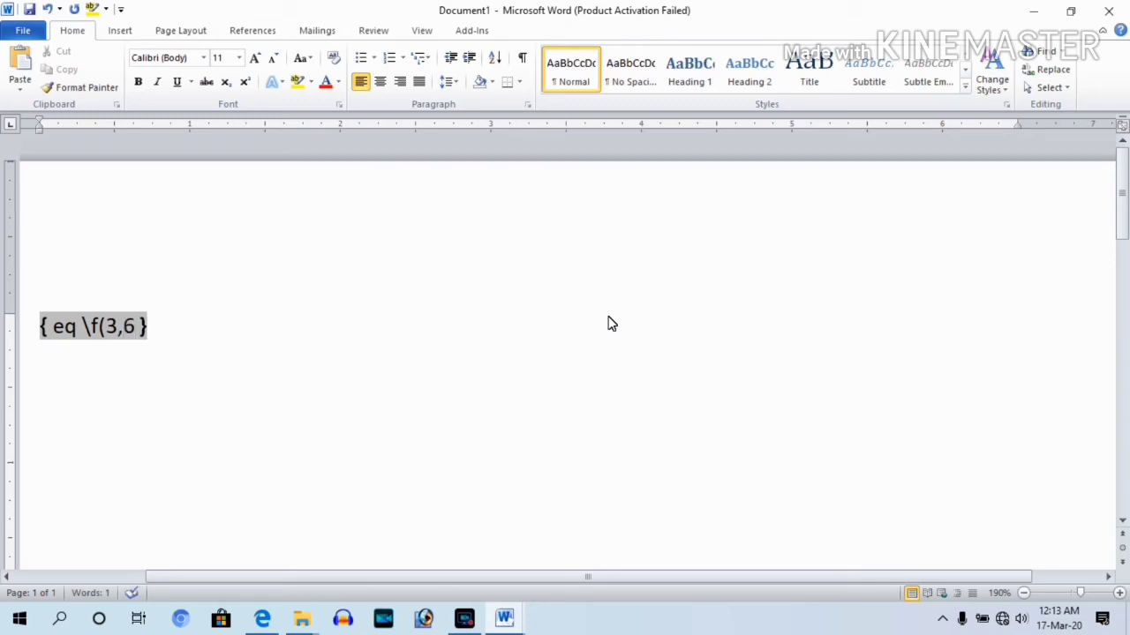
pyautogui.write(')')
pyautogui.moveTo(137, 329)
pyautogui.mouseDown()
pyautogui.moveTo(126, 342)
pyautogui.moveTo(109, 334)
pyautogui.mouseUp()
pyautogui.click(203, 58)
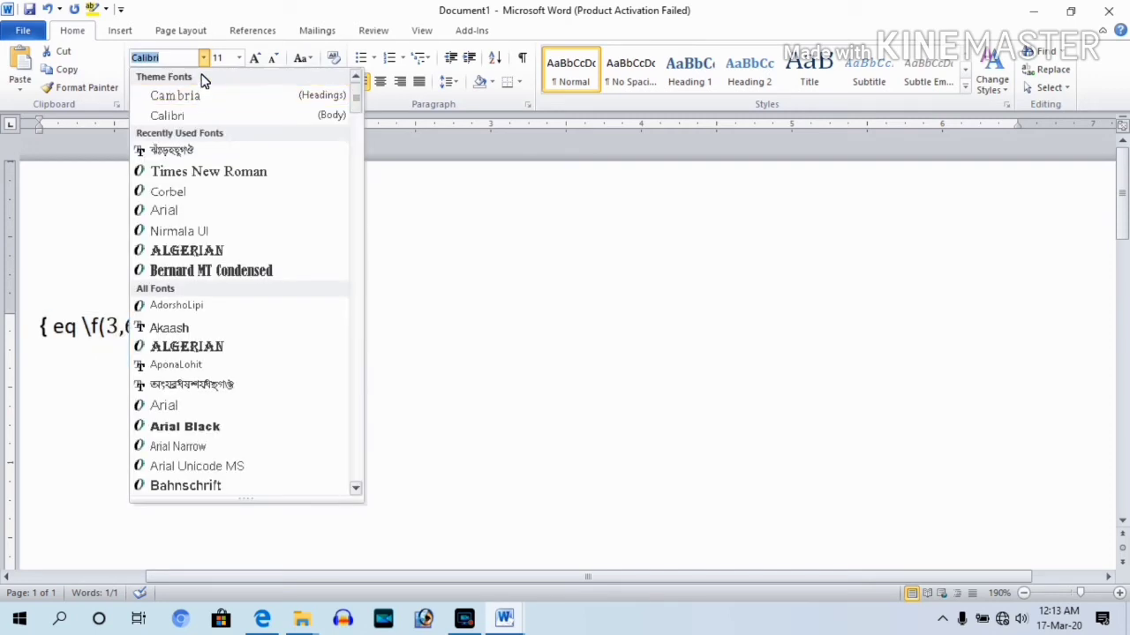
pyautogui.click(211, 157)
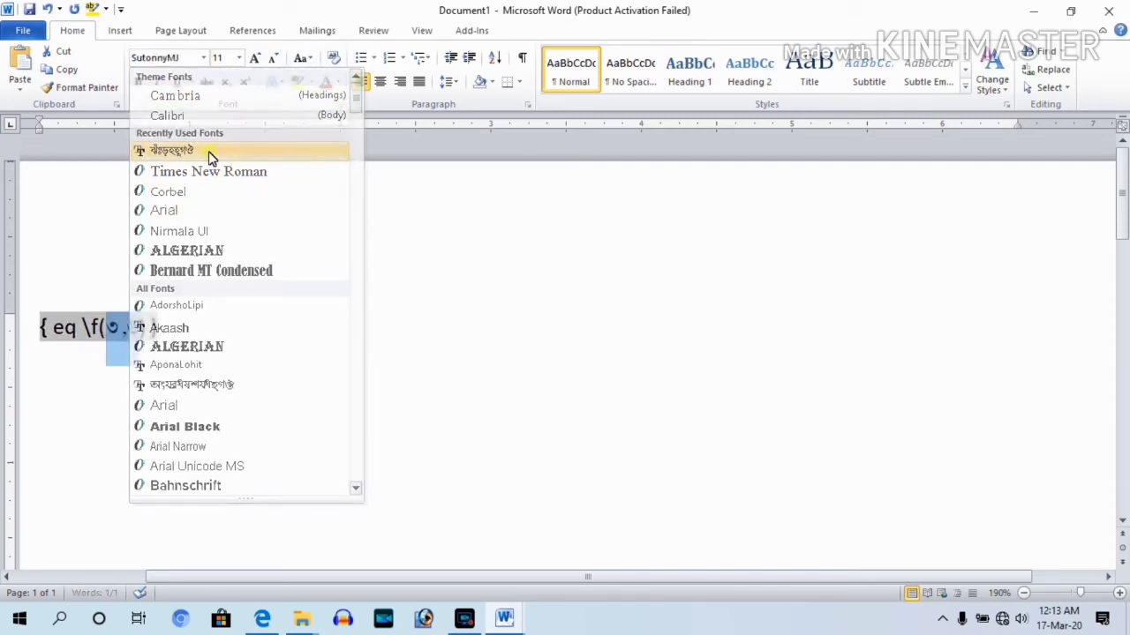
pyautogui.rightClick(120, 326)
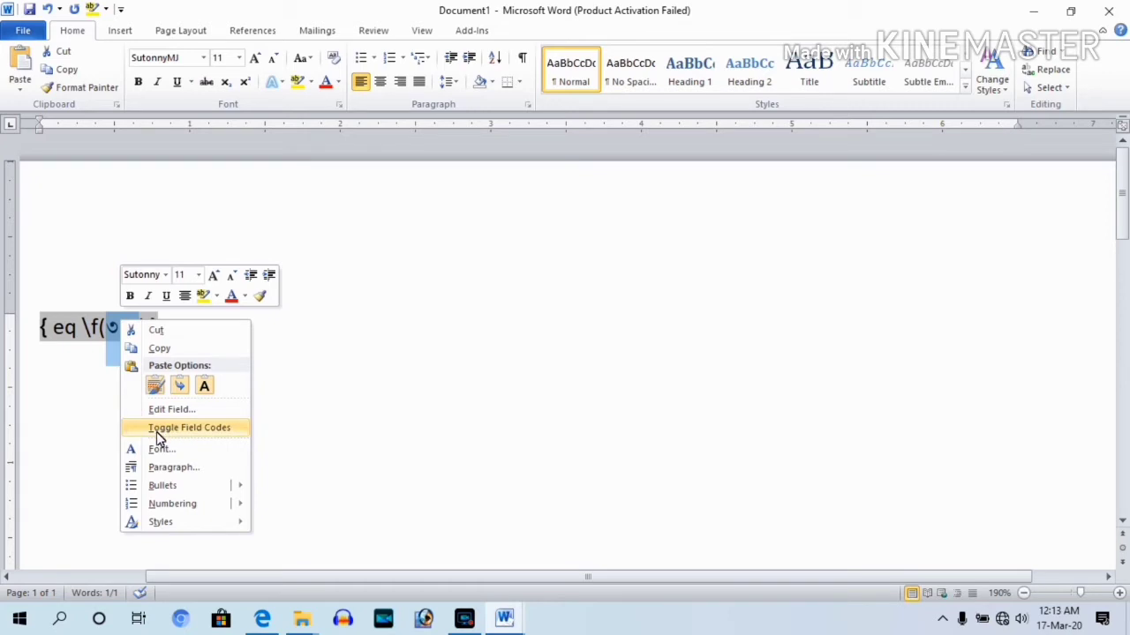
# Step: Show the rendered 3/6 fraction, delete it, then check the Fraction sample and return
pyautogui.click(205, 427)
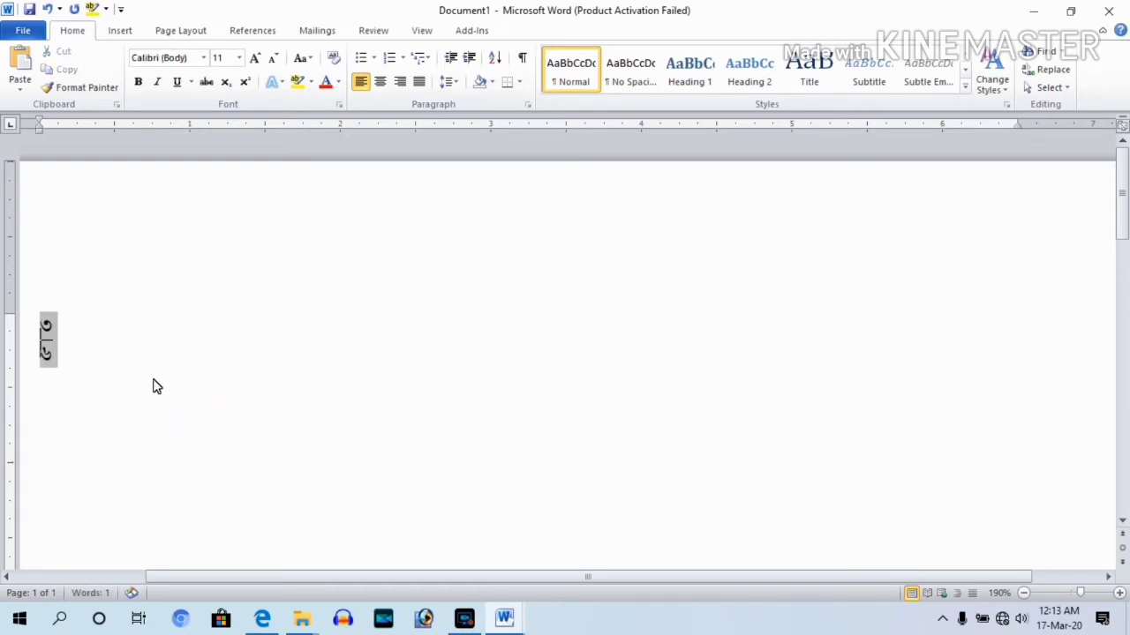
pyautogui.click(139, 364)
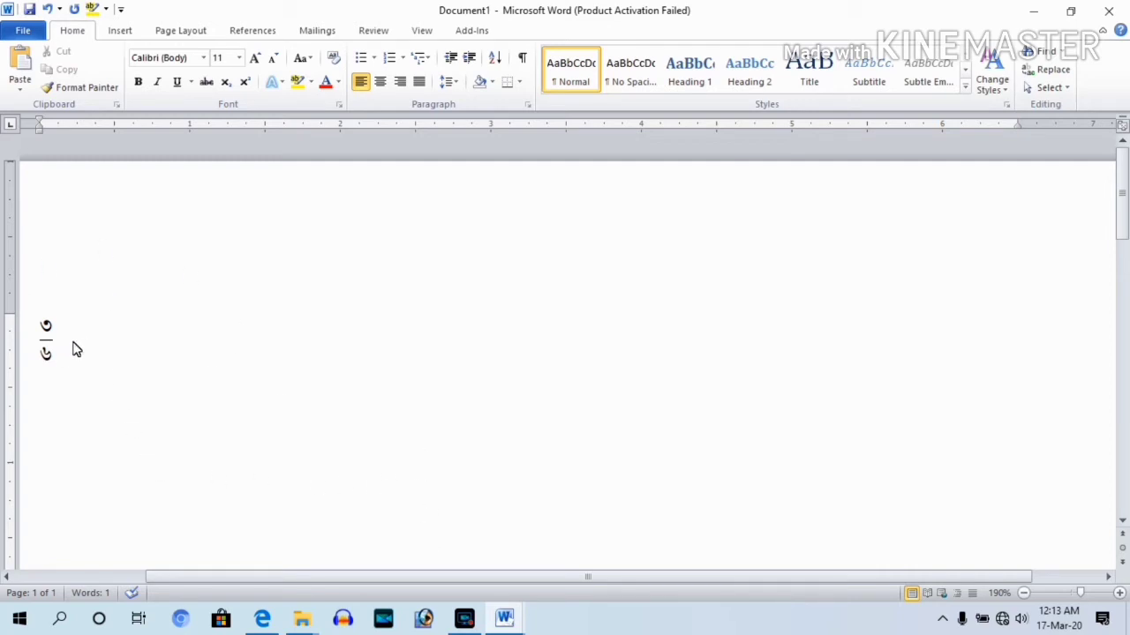
pyautogui.moveTo(83, 336); pyautogui.dragTo(43, 344)
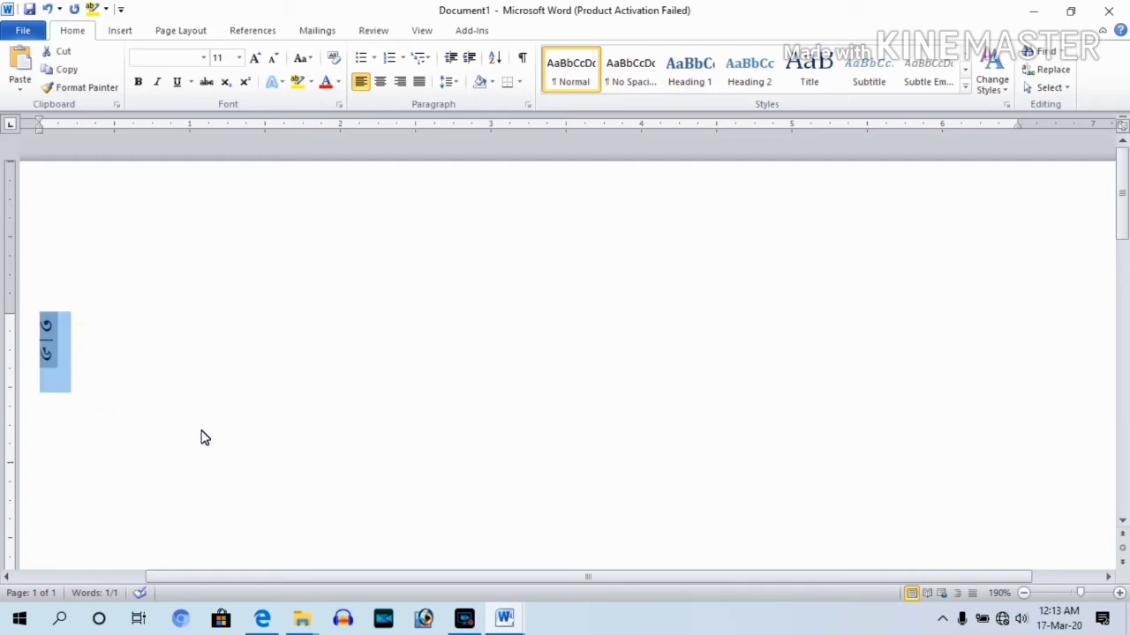
pyautogui.press('Delete')
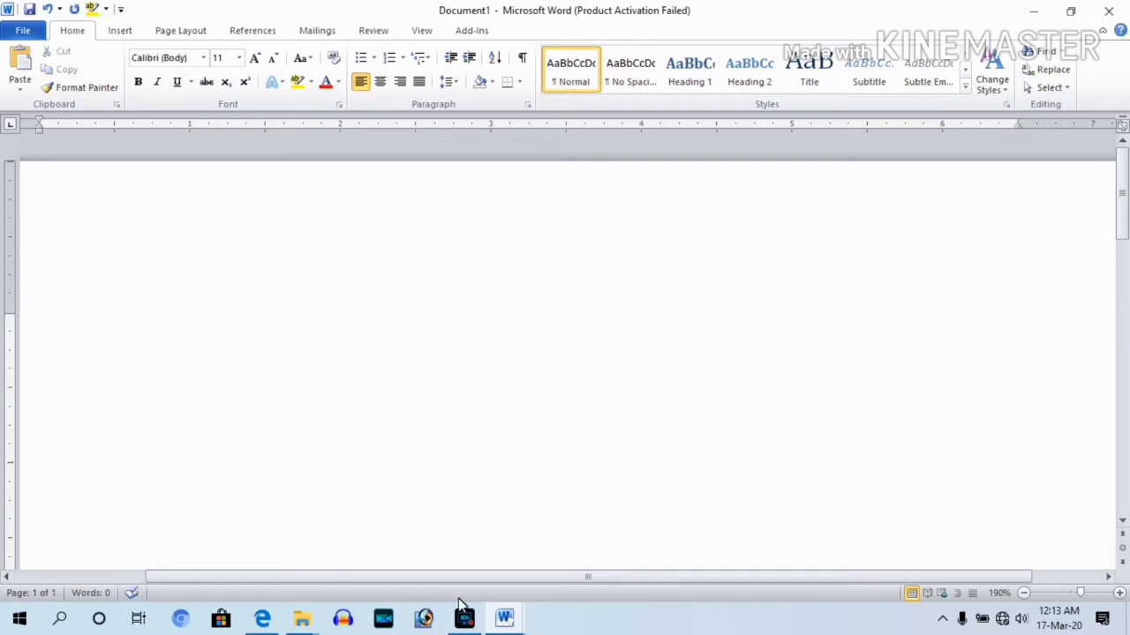
pyautogui.moveTo(504, 619)
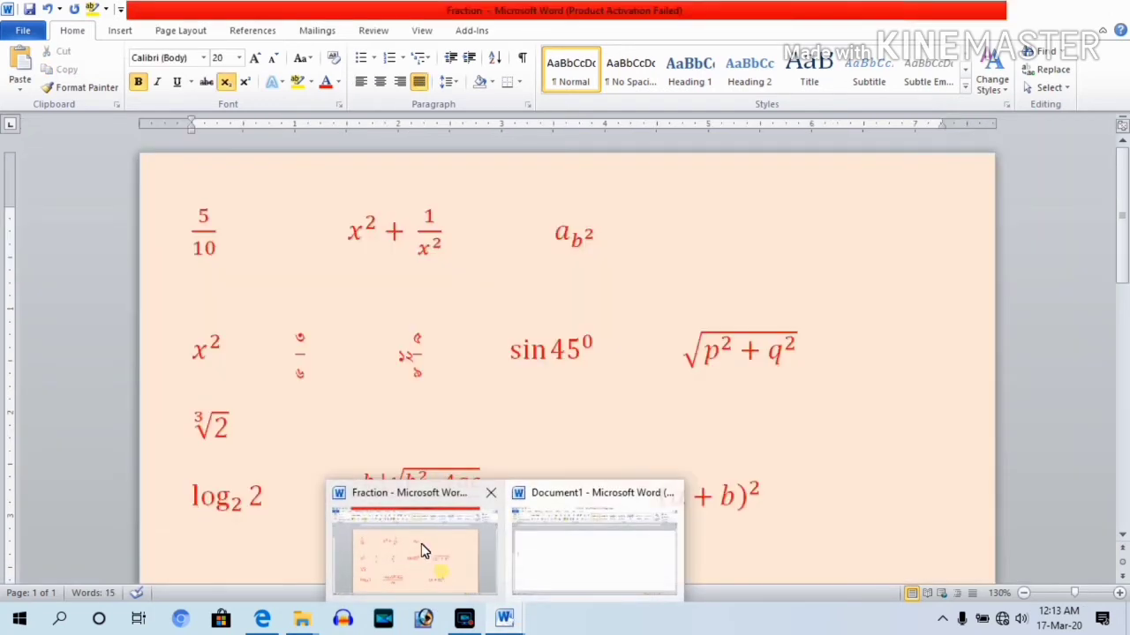
pyautogui.click(424, 547)
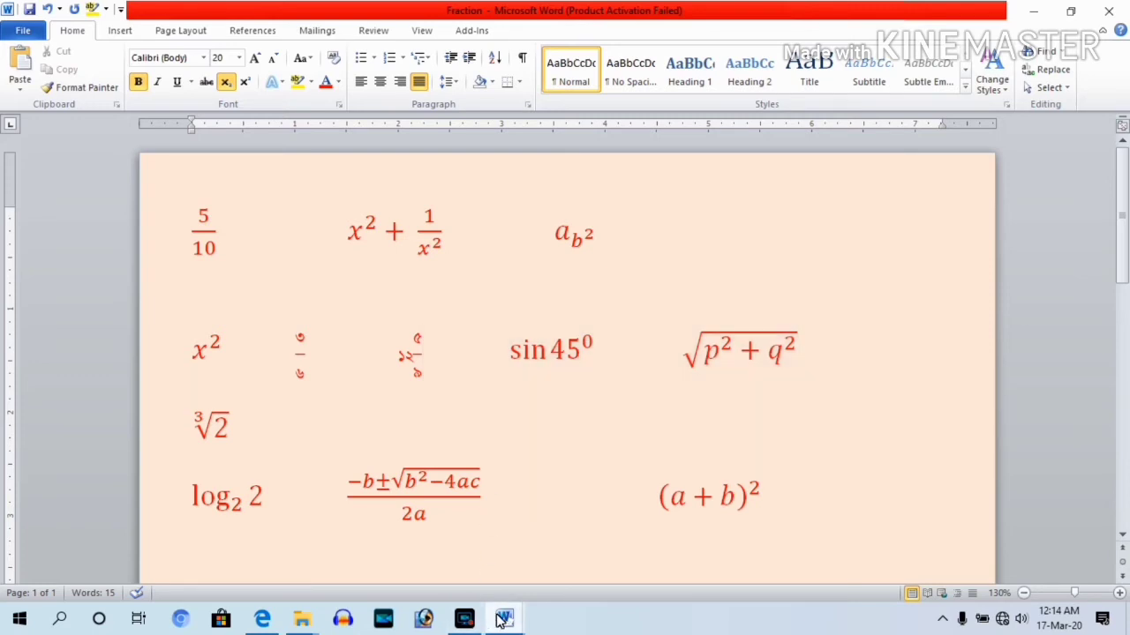
pyautogui.moveTo(504, 619)
pyautogui.click(565, 576)
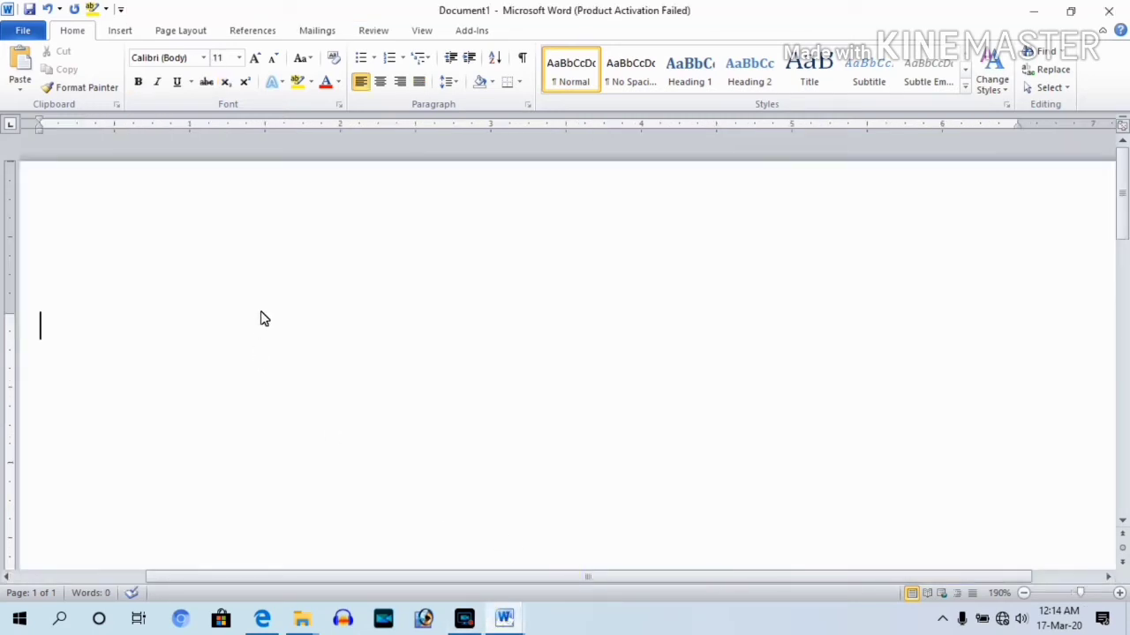
# Step: Enter the Bengali number ১০ using the Bangla keyboard, then switch back to English
pyautogui.write('10')
pyautogui.press('BackSpace')
pyautogui.press('BackSpace')
pyautogui.hotkey('ctrl', 'alt', 'b')
pyautogui.write('10')
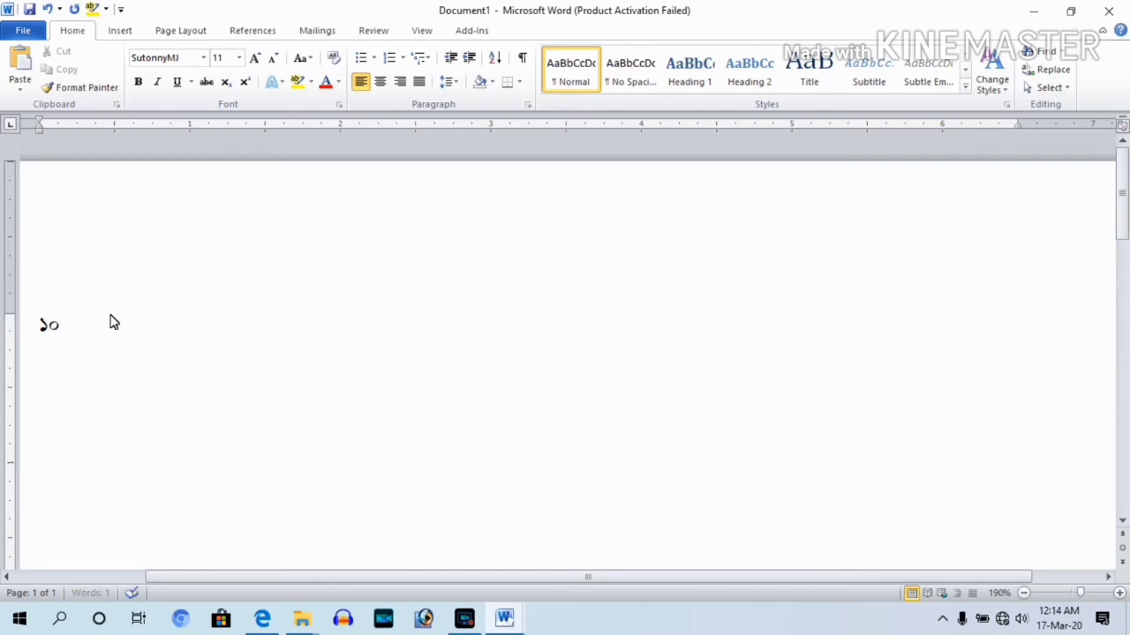
pyautogui.hotkey('ctrl', 'alt', 'b')
# Step: Add a field after ১০ containing the code eq \f(2,5)
pyautogui.hotkey('ctrl', 'F9')
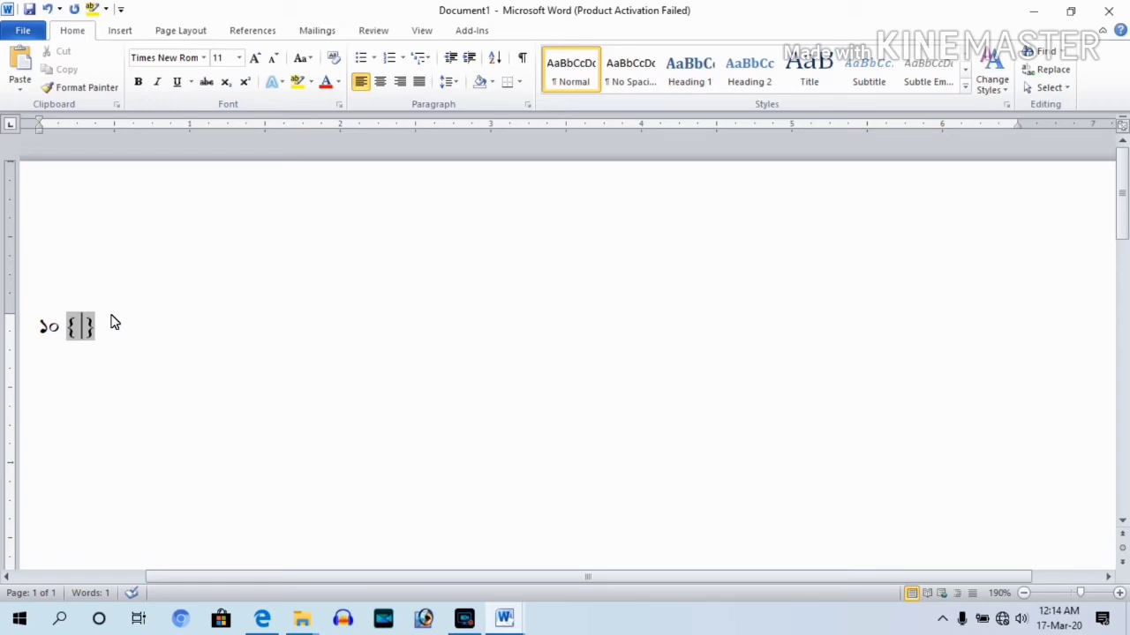
pyautogui.write('eq')
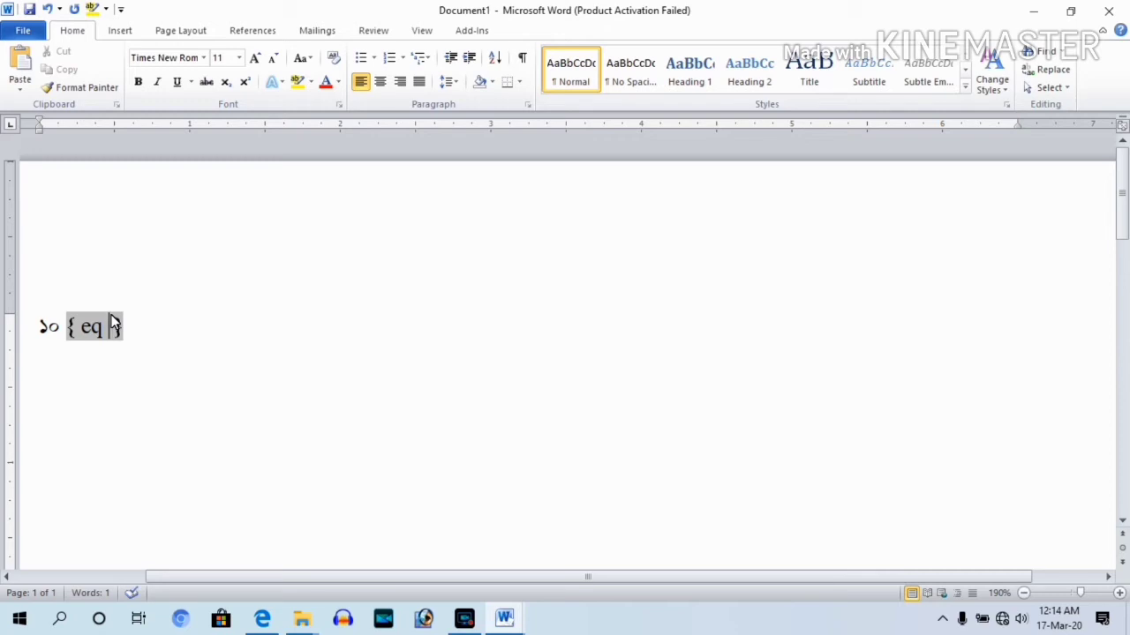
pyautogui.hotkey('ctrl', 'F9')
pyautogui.write('\\f(')
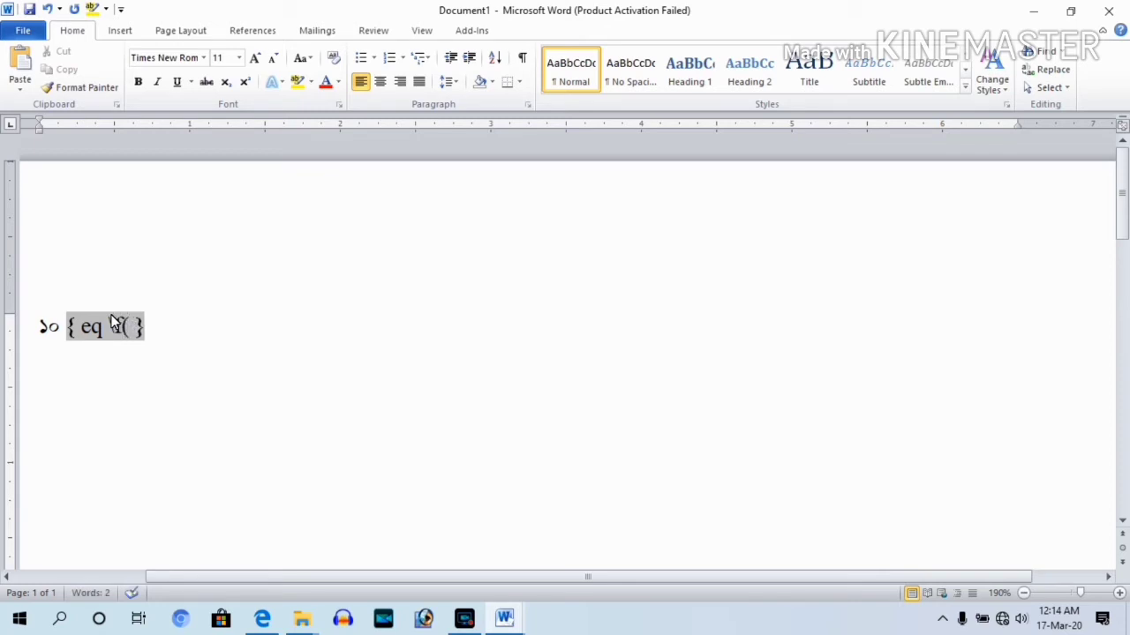
pyautogui.write('2,')
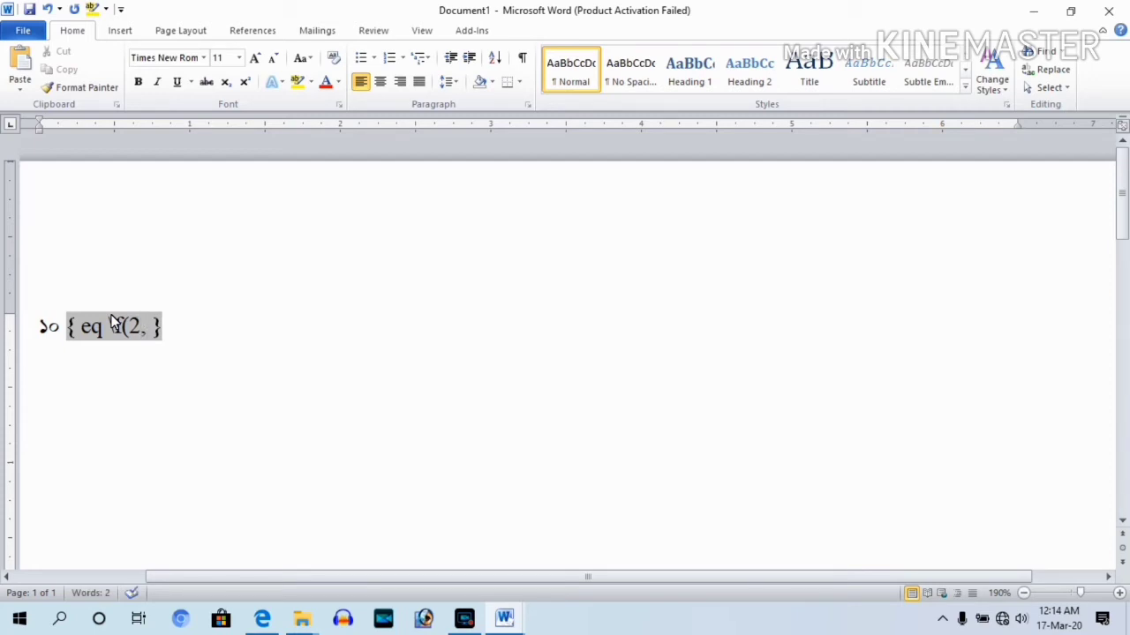
pyautogui.write('5)')
# Step: Set 2,5 to SutonnyMJ, display the rendered ১০ ২/৫ fraction, then delete the whole line
pyautogui.moveTo(139, 338); pyautogui.dragTo(129, 335)
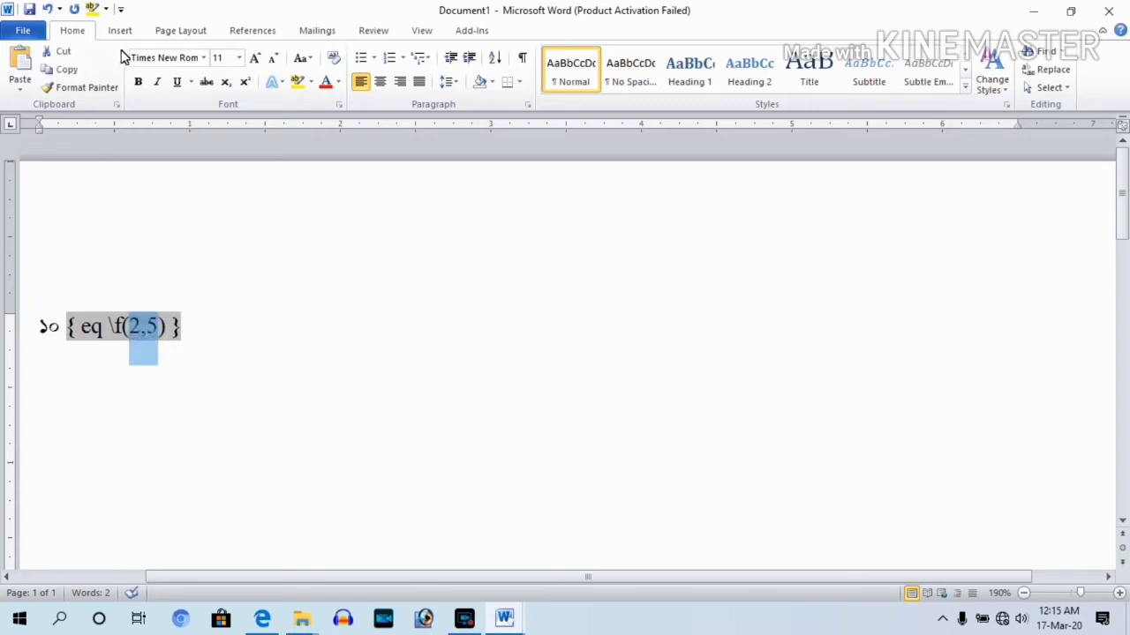
pyautogui.click(203, 59)
pyautogui.click(186, 152)
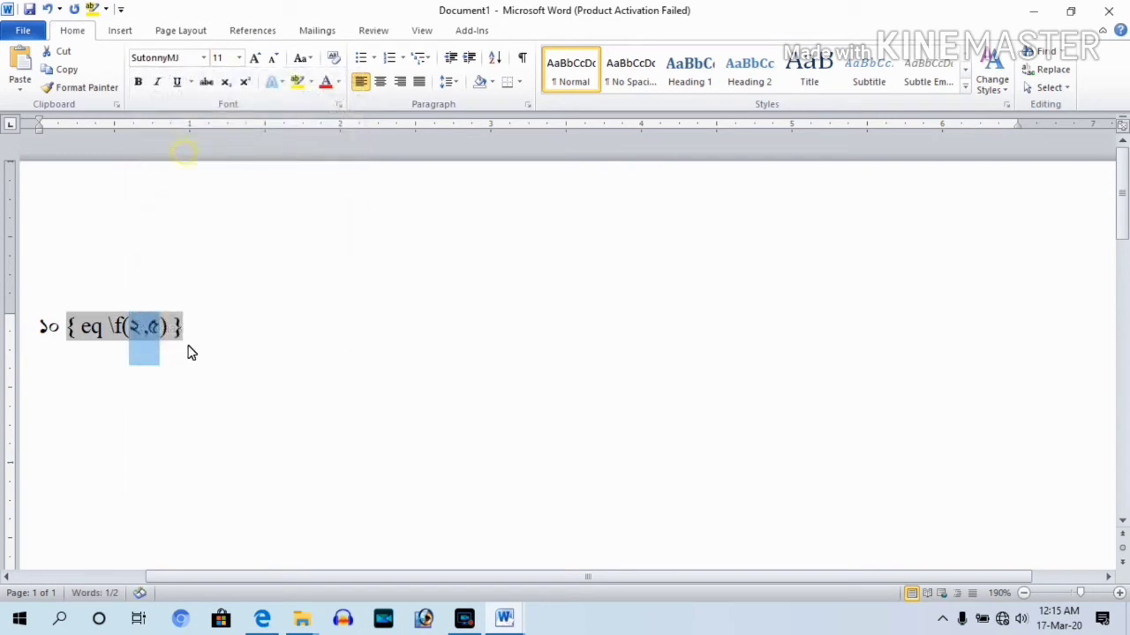
pyautogui.rightClick(147, 328)
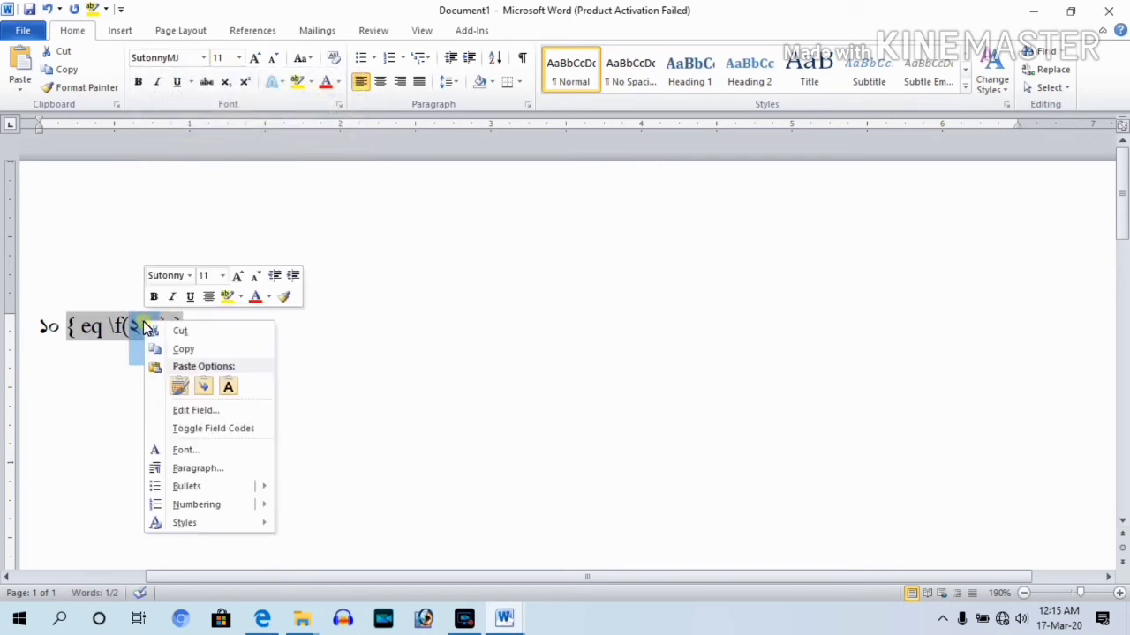
pyautogui.click(209, 432)
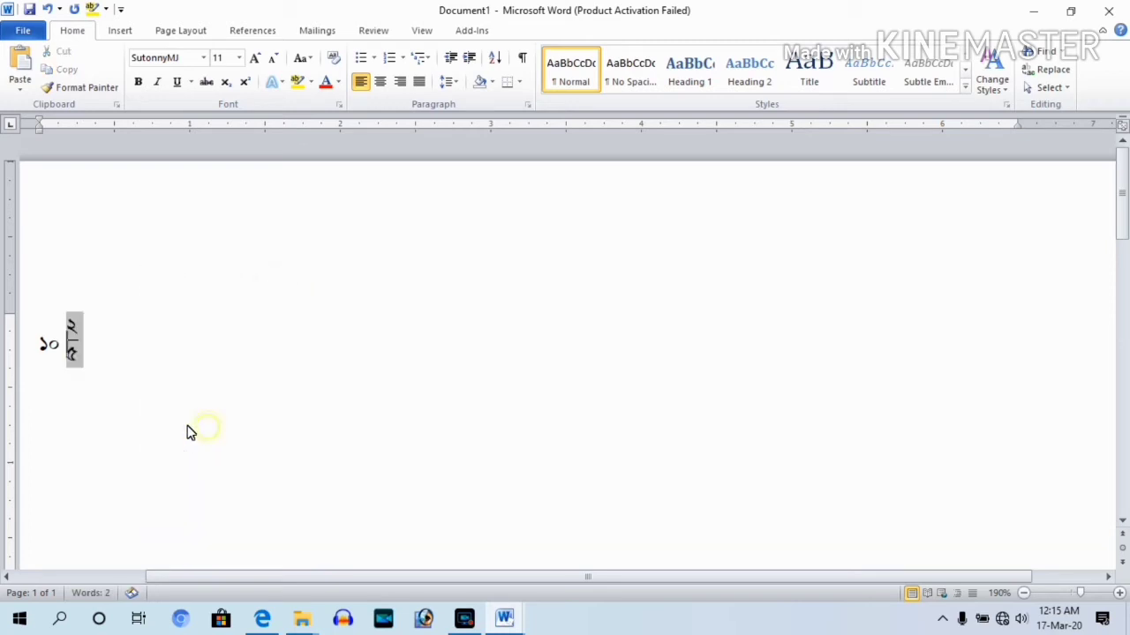
pyautogui.click(143, 377)
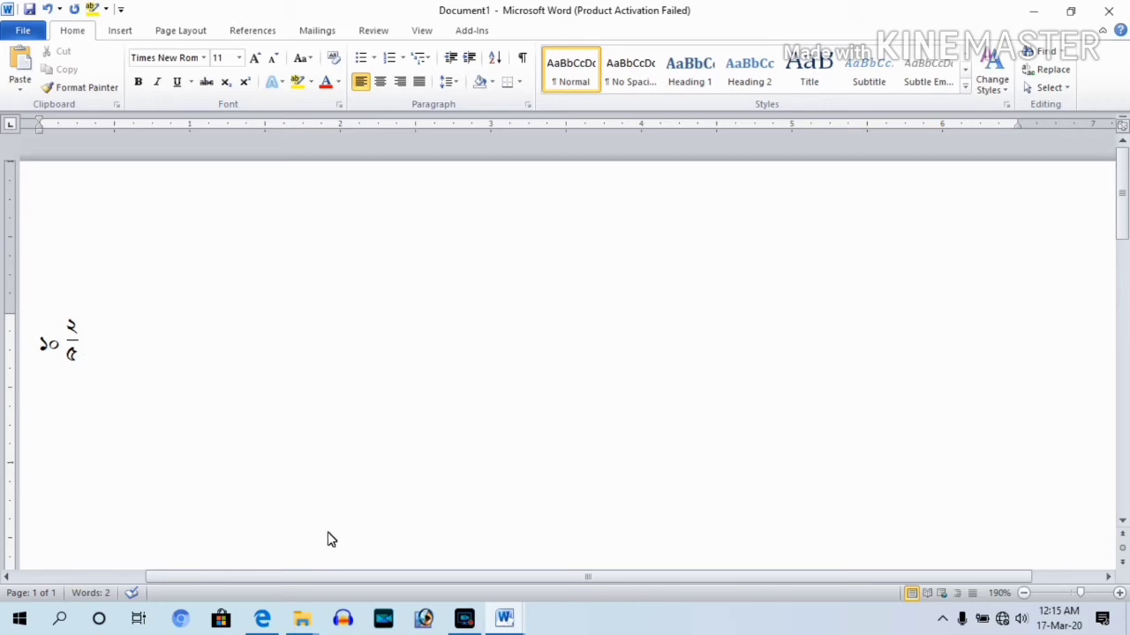
pyautogui.tripleClick(111, 340)
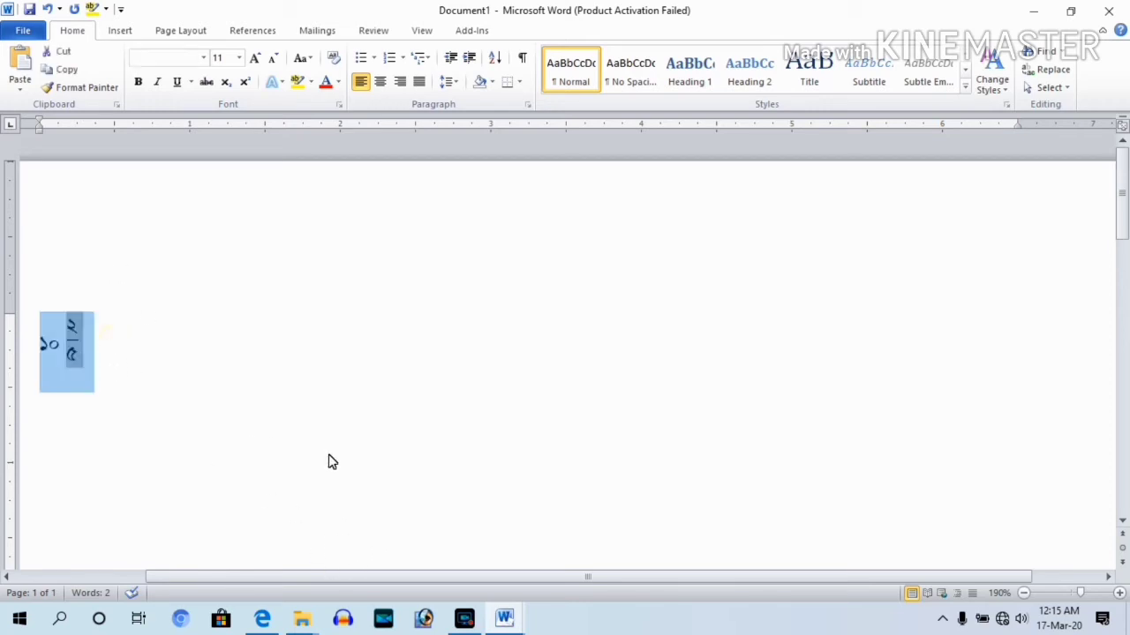
pyautogui.press('Delete')
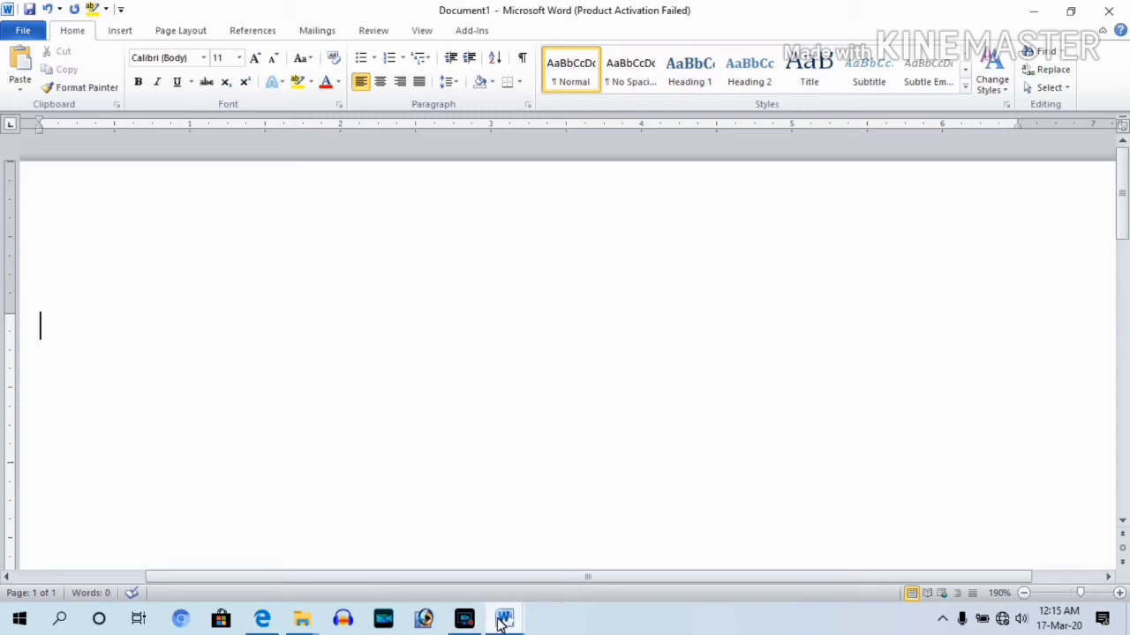
pyautogui.moveTo(504, 618)
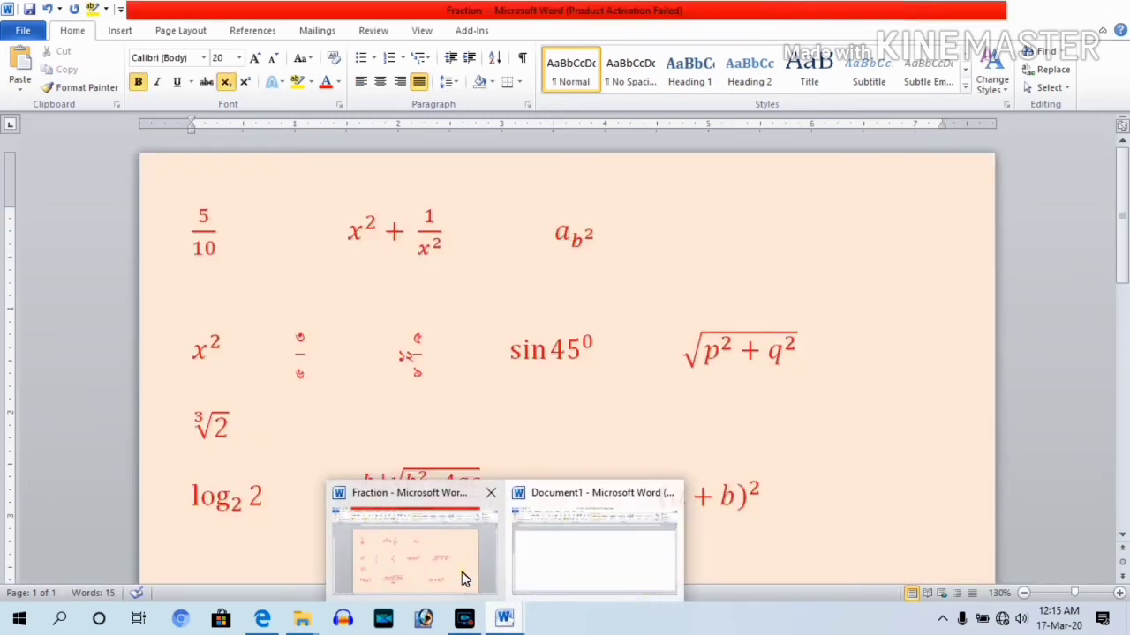
# Step: Glance at the Fraction sample document, then insert a new empty equation in Document1
pyautogui.click(462, 578)
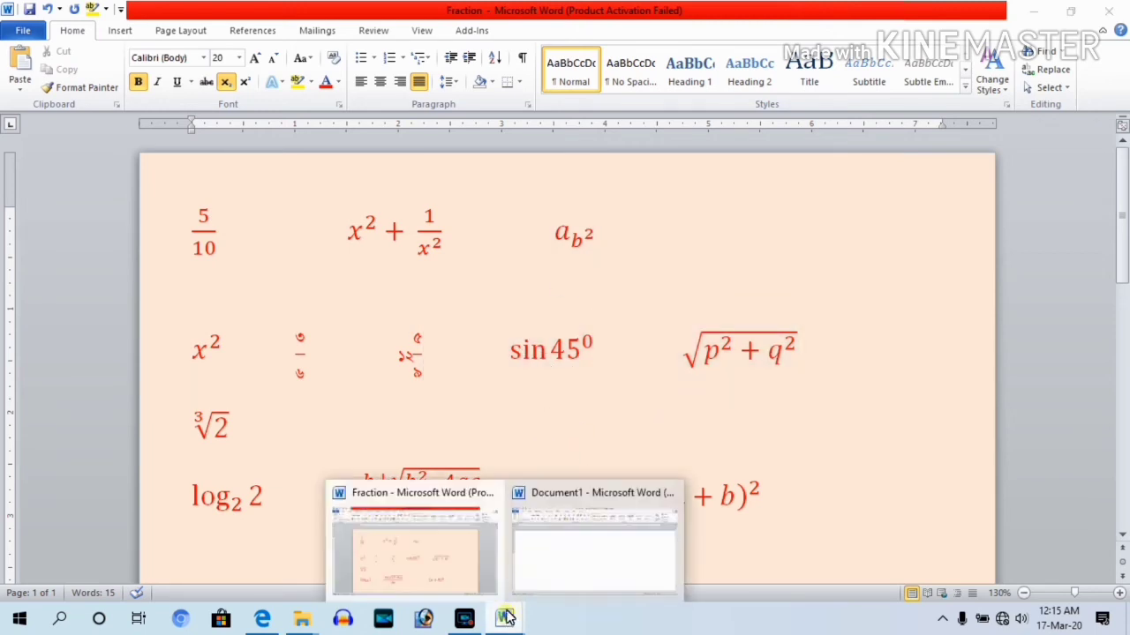
pyautogui.click(567, 554)
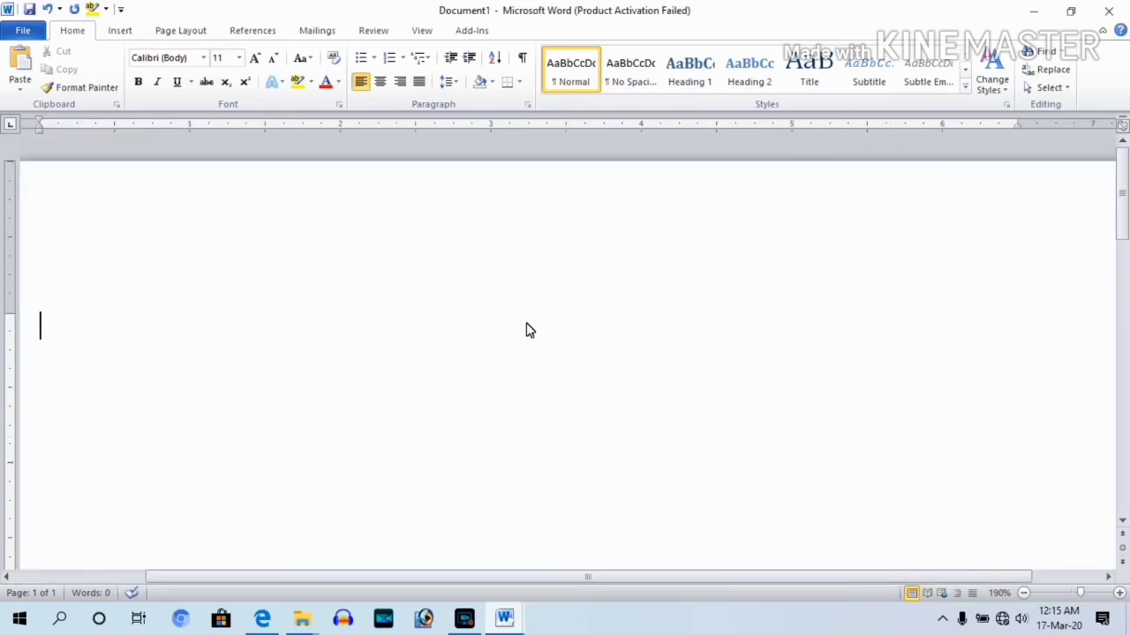
pyautogui.hotkey('alt', '=')
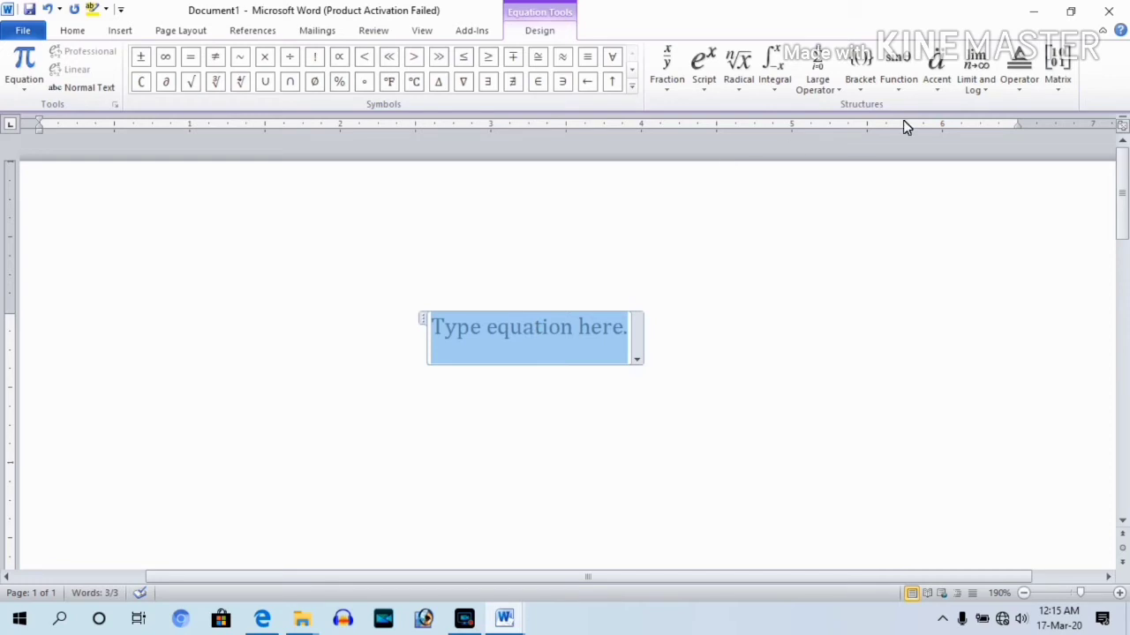
# Step: Insert the sin function from the Function gallery and enter 30 as its argument
pyautogui.click(898, 63)
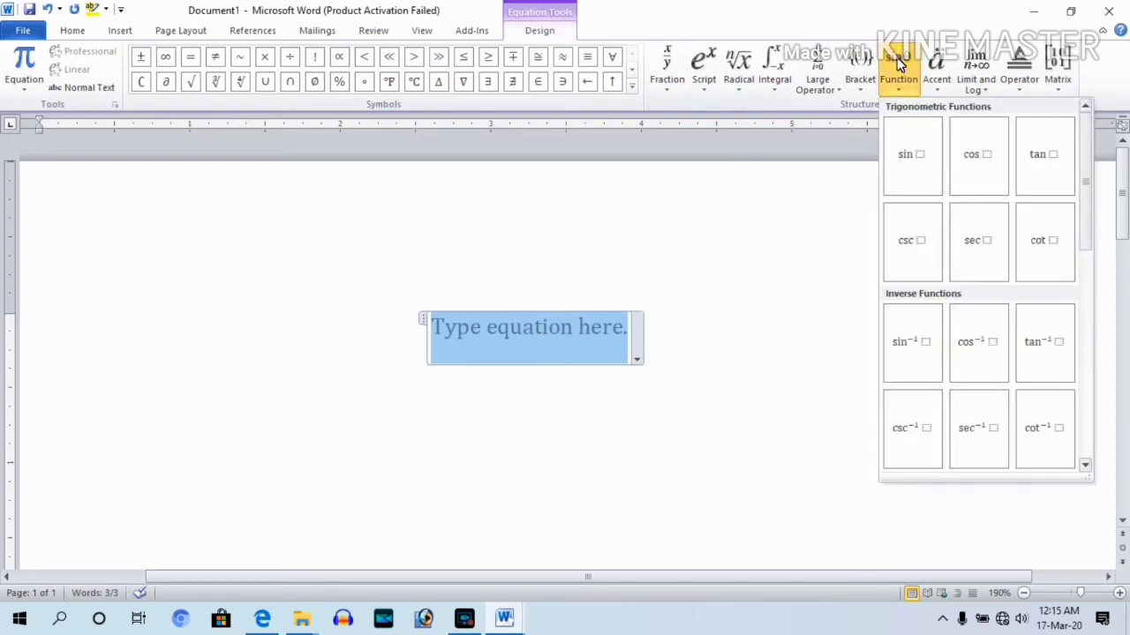
pyautogui.click(926, 158)
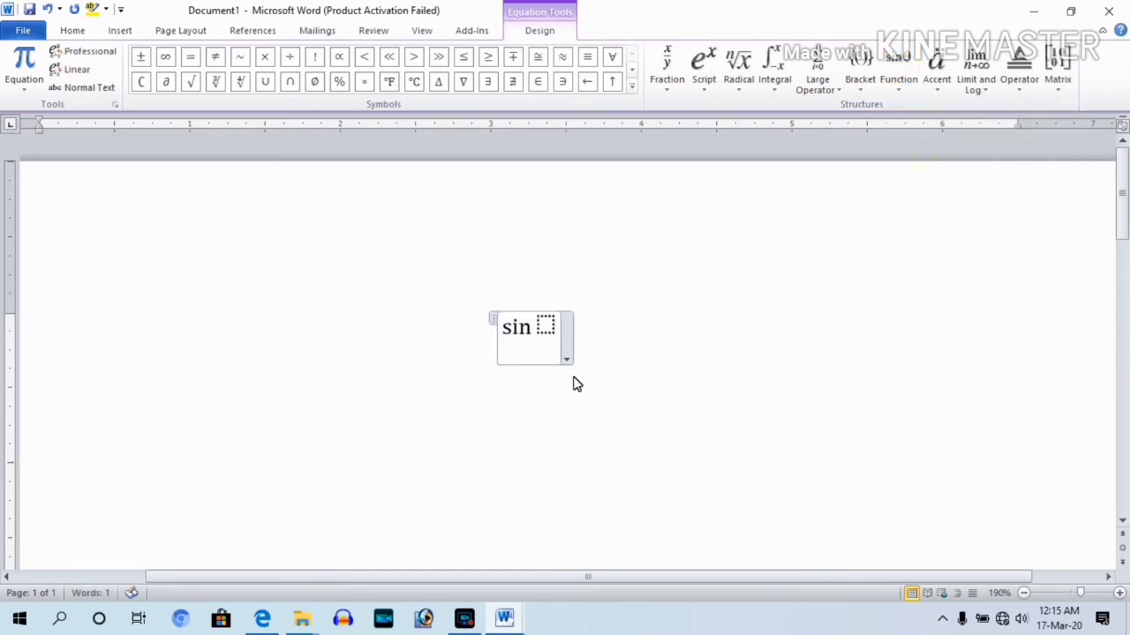
pyautogui.click(545, 326)
pyautogui.write('30')
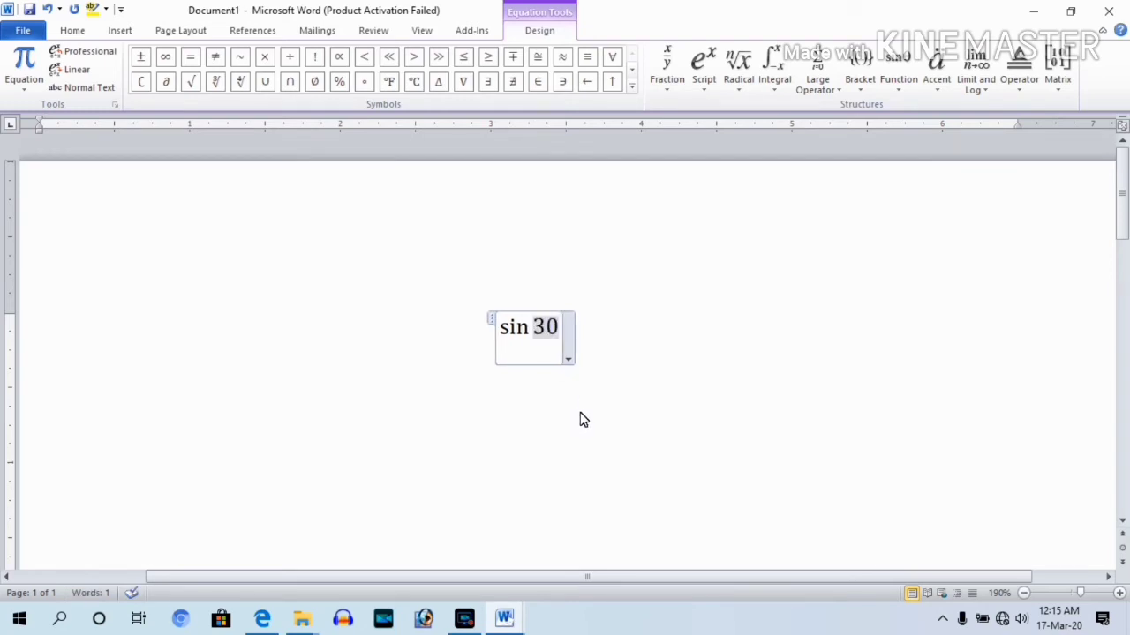
pyautogui.click(598, 350)
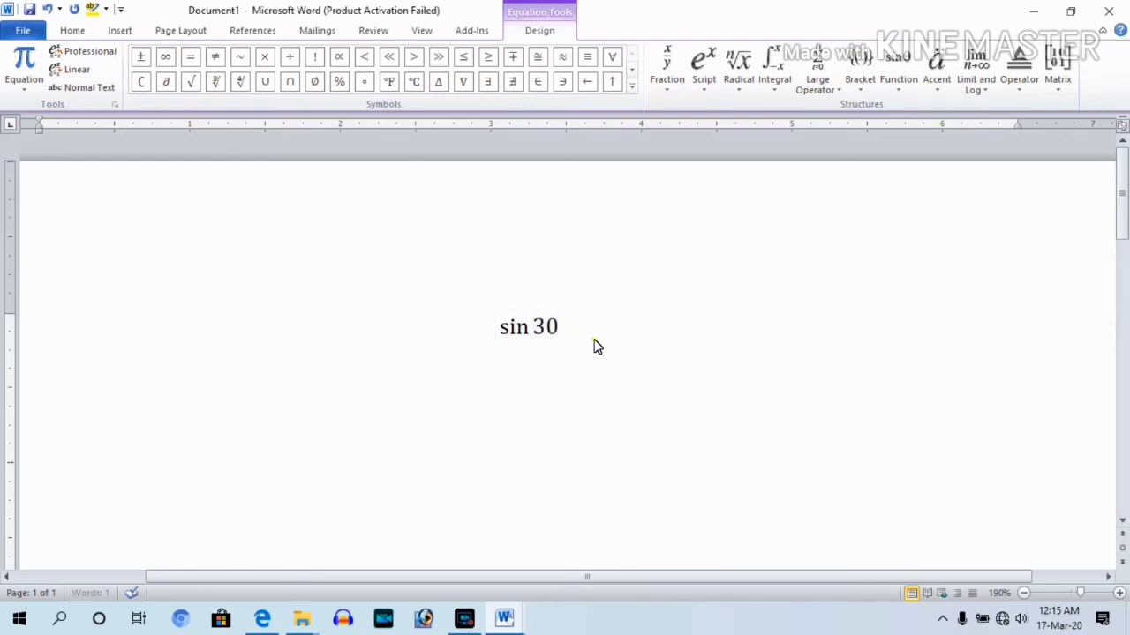
pyautogui.moveTo(568, 338)
pyautogui.mouseDown()
pyautogui.moveTo(543, 333)
pyautogui.moveTo(559, 331)
pyautogui.mouseUp()
pyautogui.click(611, 332)
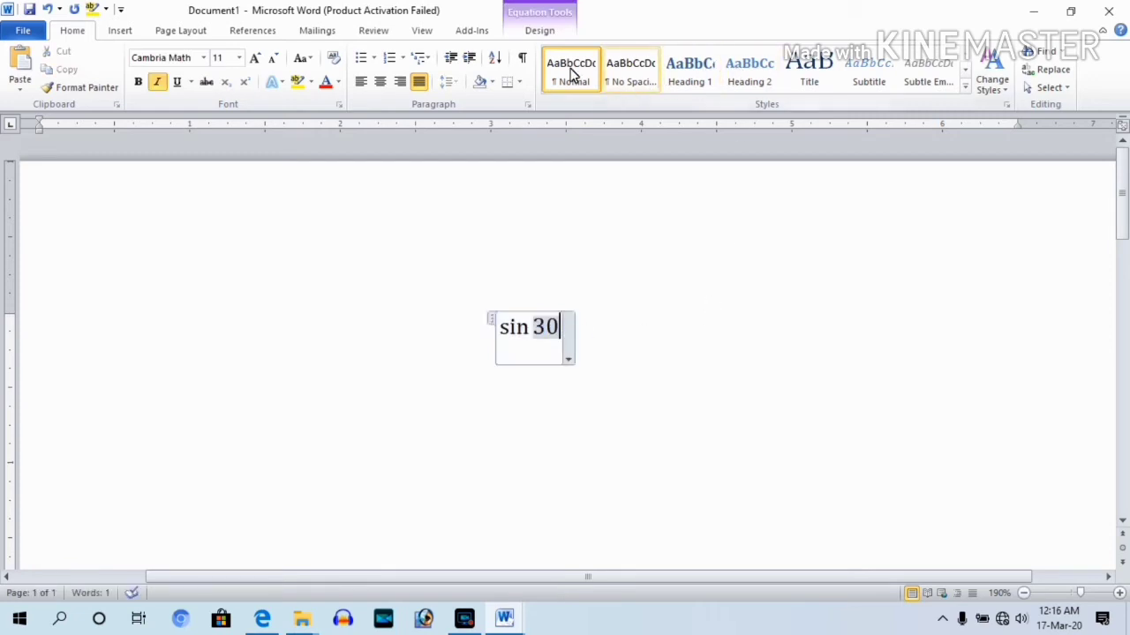
# Step: Rebuild the argument as a superscript layout so it reads sin 30⁰, then start a new line
pyautogui.click(547, 18)
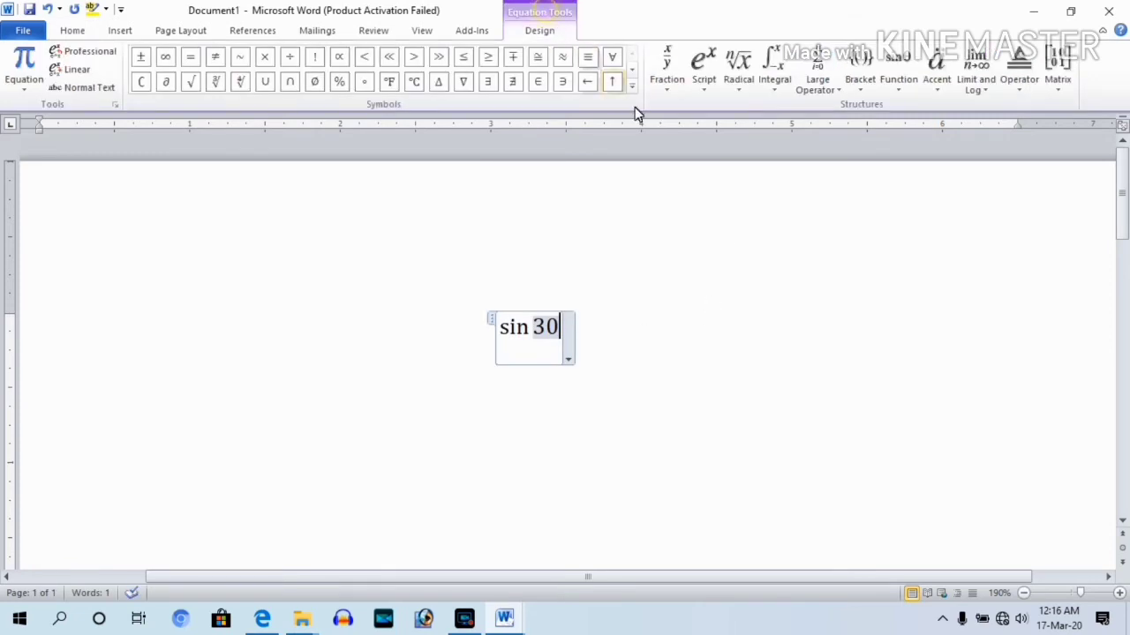
pyautogui.click(703, 77)
pyautogui.click(718, 150)
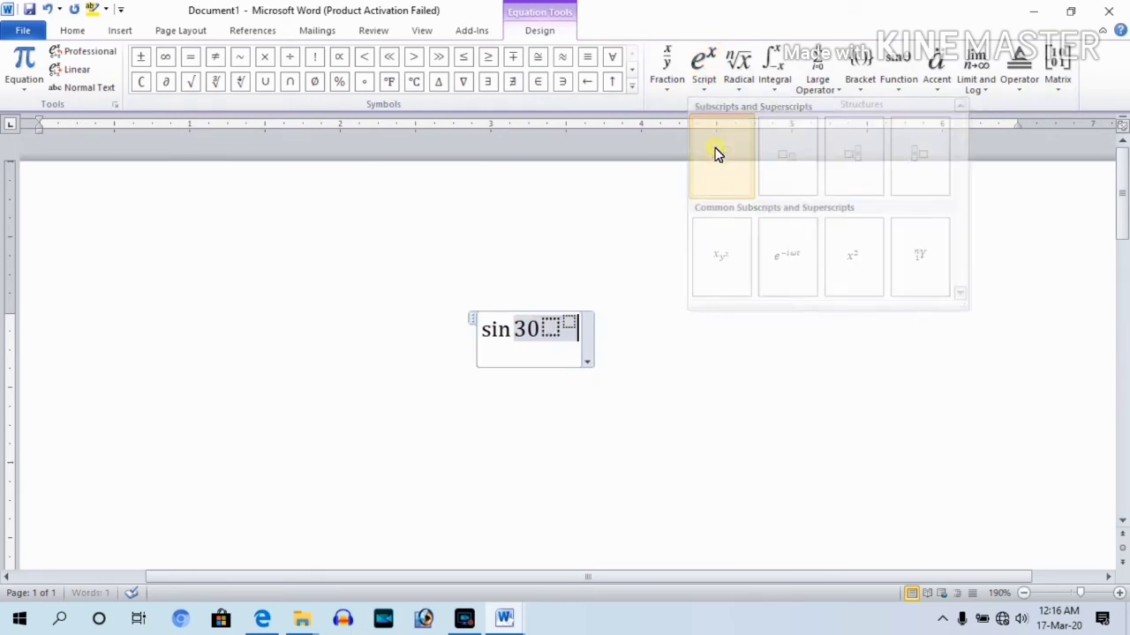
pyautogui.click(541, 330)
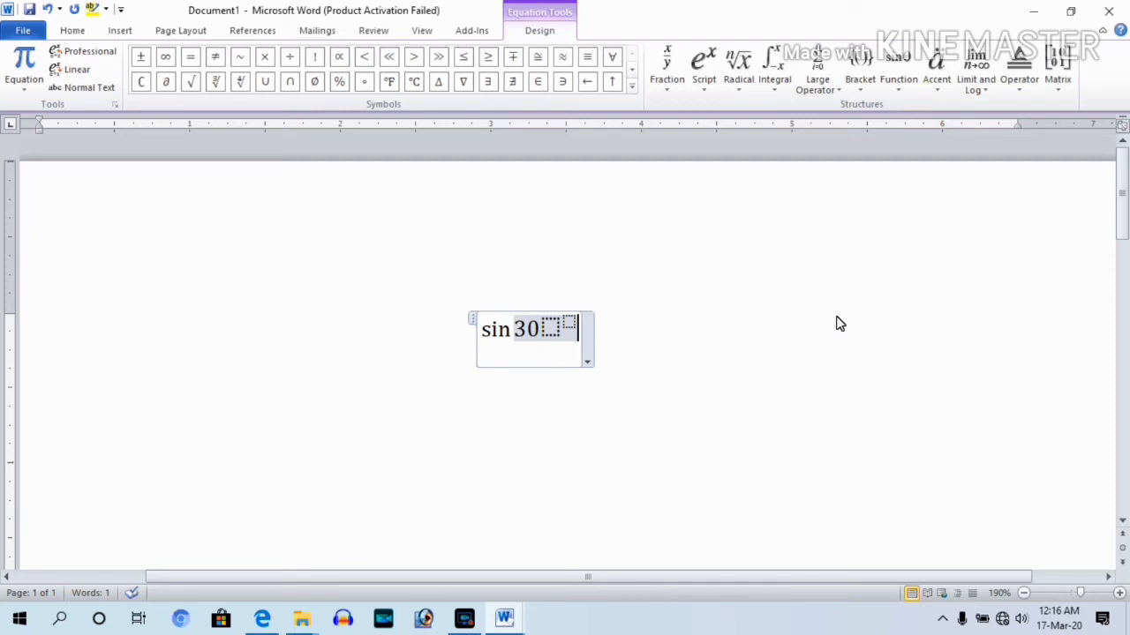
pyautogui.press('BackSpace')
pyautogui.press('BackSpace')
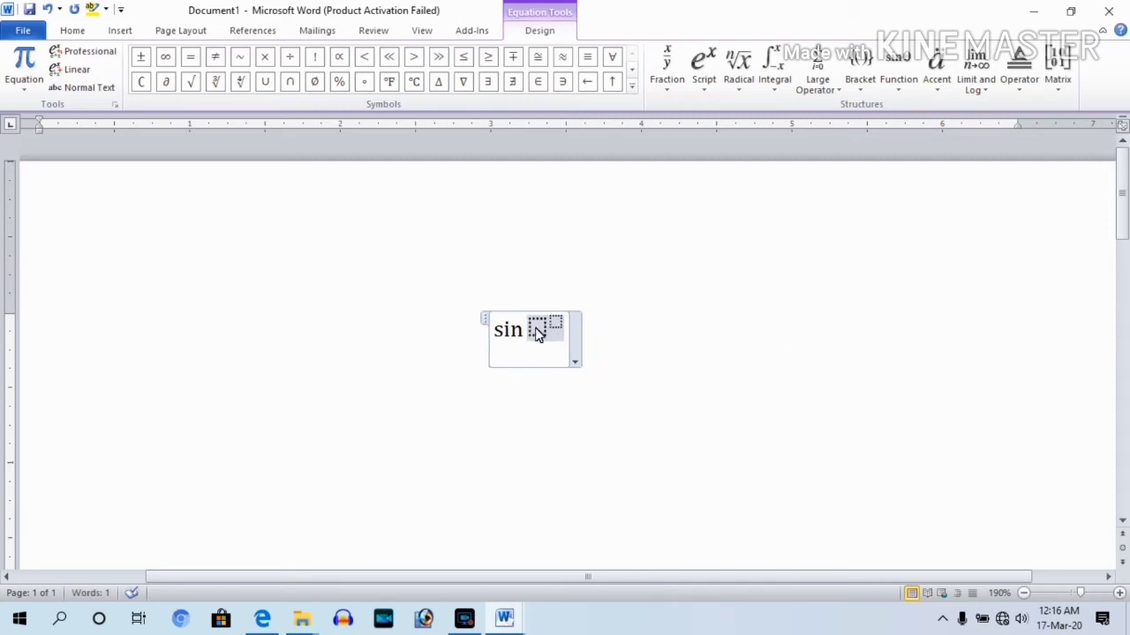
pyautogui.write(' 3')
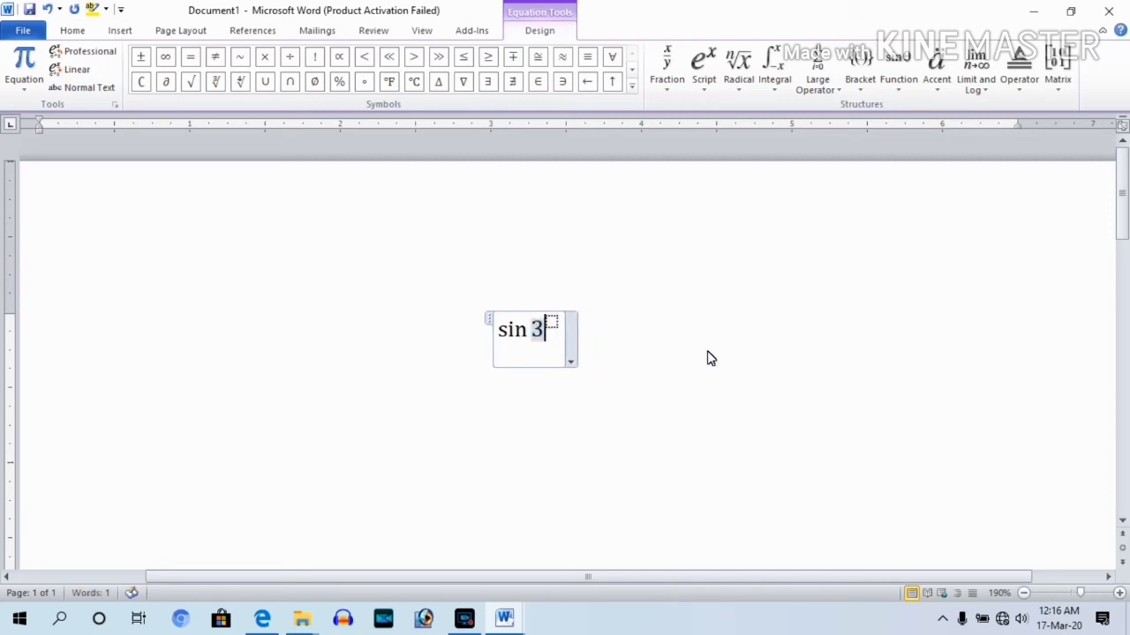
pyautogui.write('0')
pyautogui.press('Right')
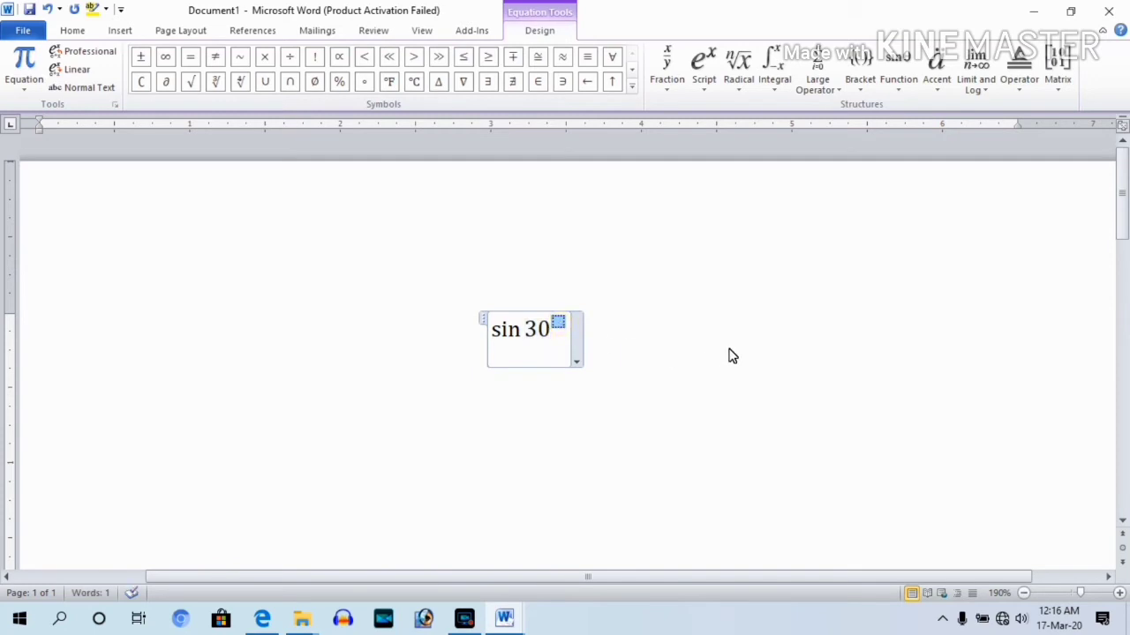
pyautogui.write('0')
pyautogui.press('Return')
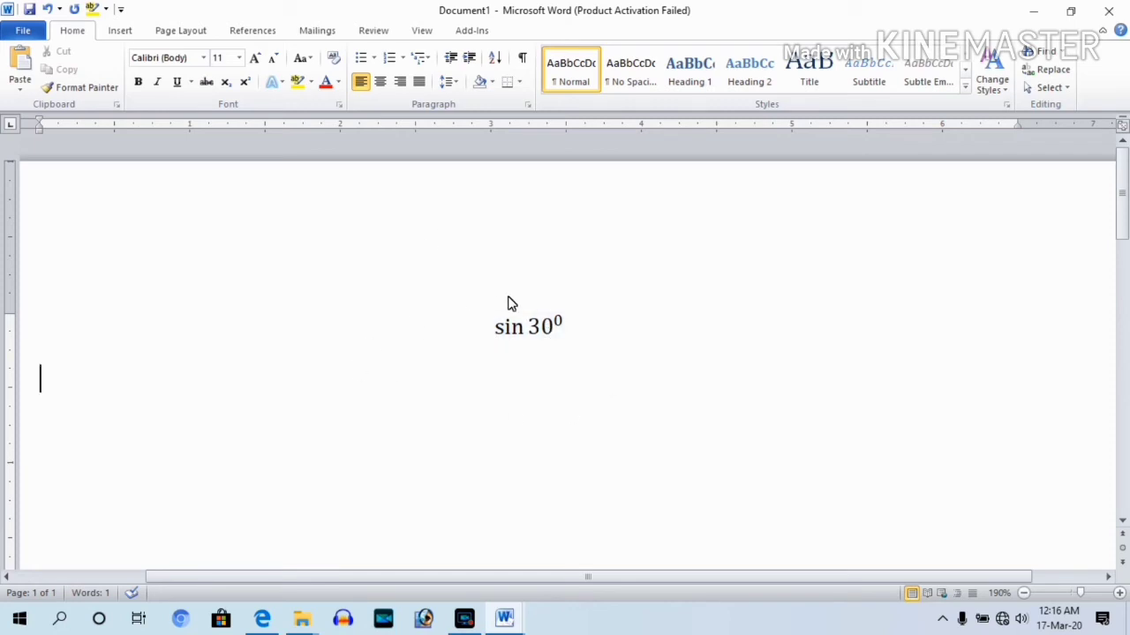
# Step: Delete the sin 30⁰ equation and glance at the Fraction document before returning to Document1
pyautogui.moveTo(463, 337); pyautogui.dragTo(638, 355)
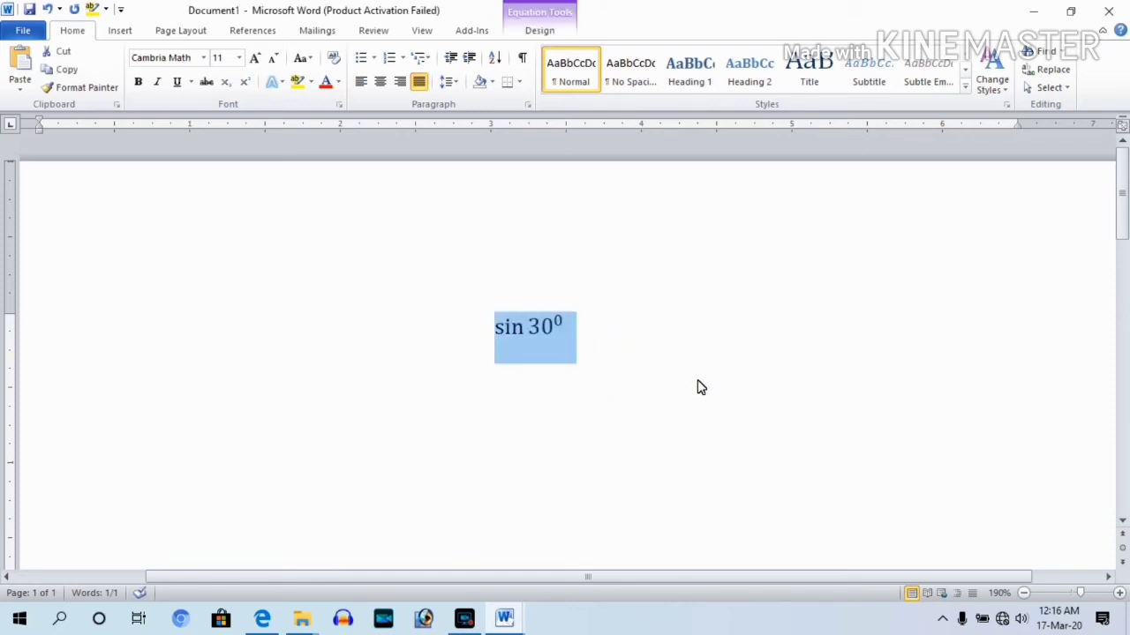
pyautogui.press('Delete')
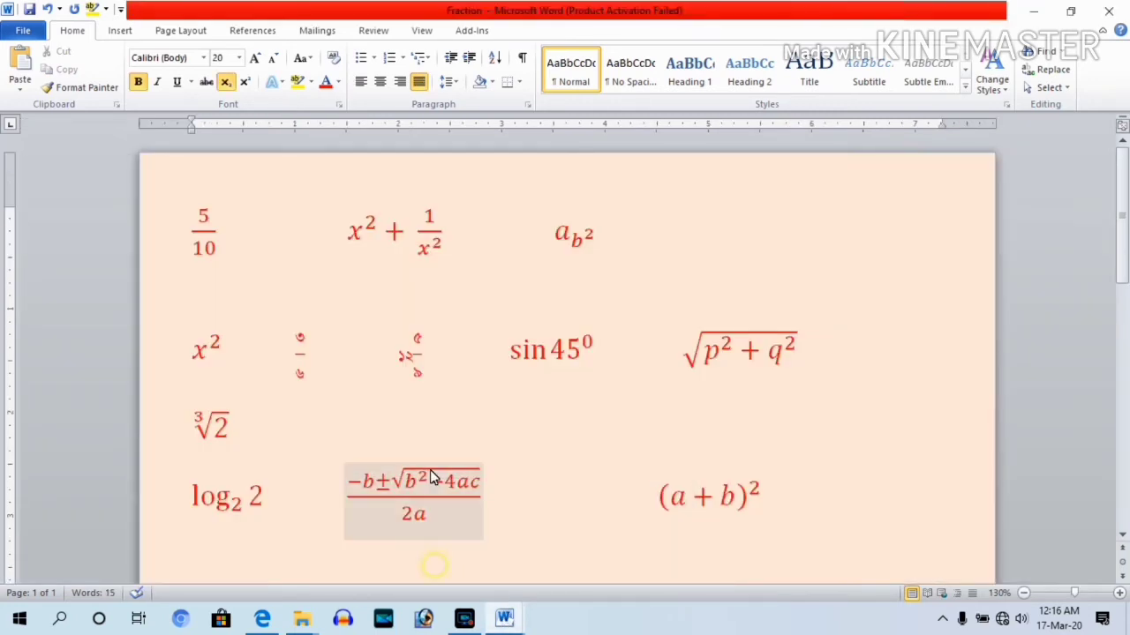
pyautogui.click(435, 564)
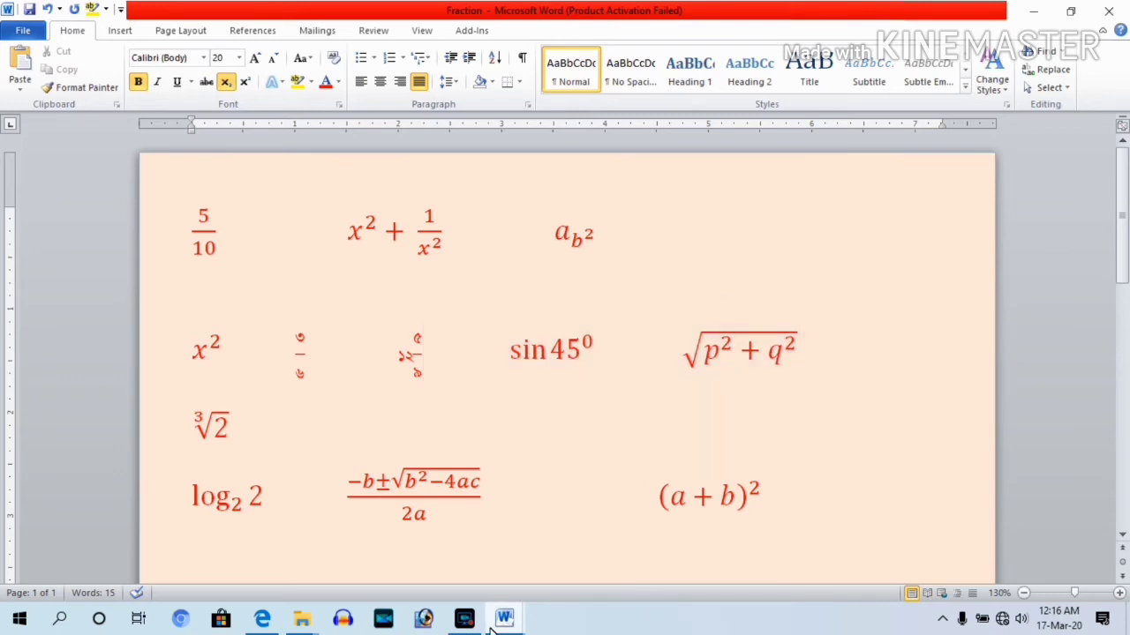
pyautogui.moveTo(504, 618)
pyautogui.click(589, 559)
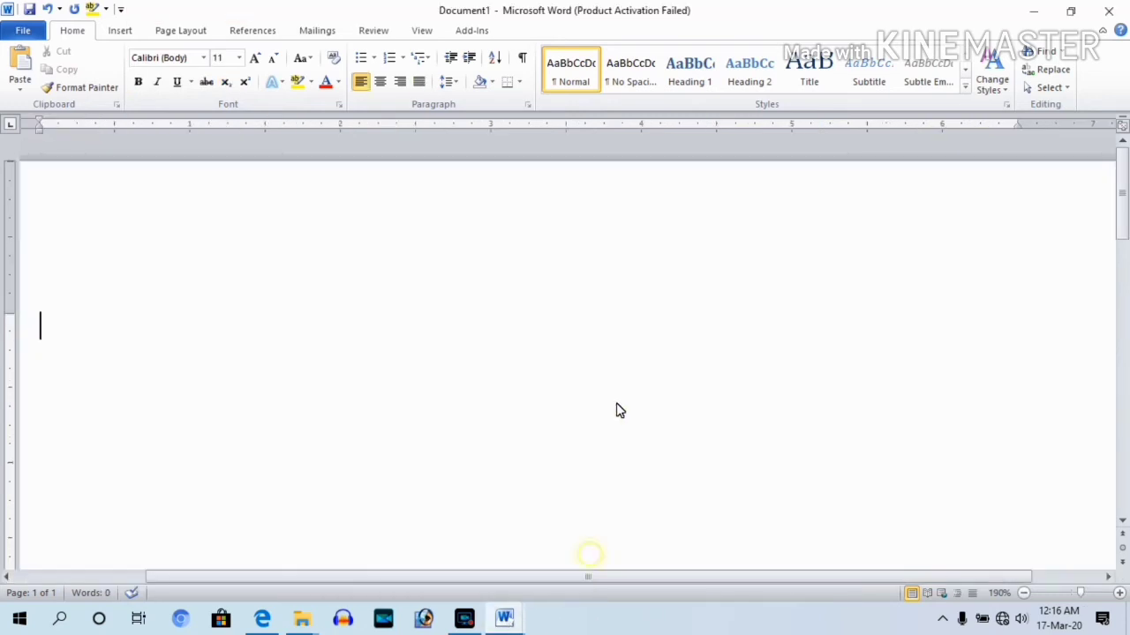
# Step: Insert a new equation using the √(a²+b²) radical template
pyautogui.hotkey('alt', '=')
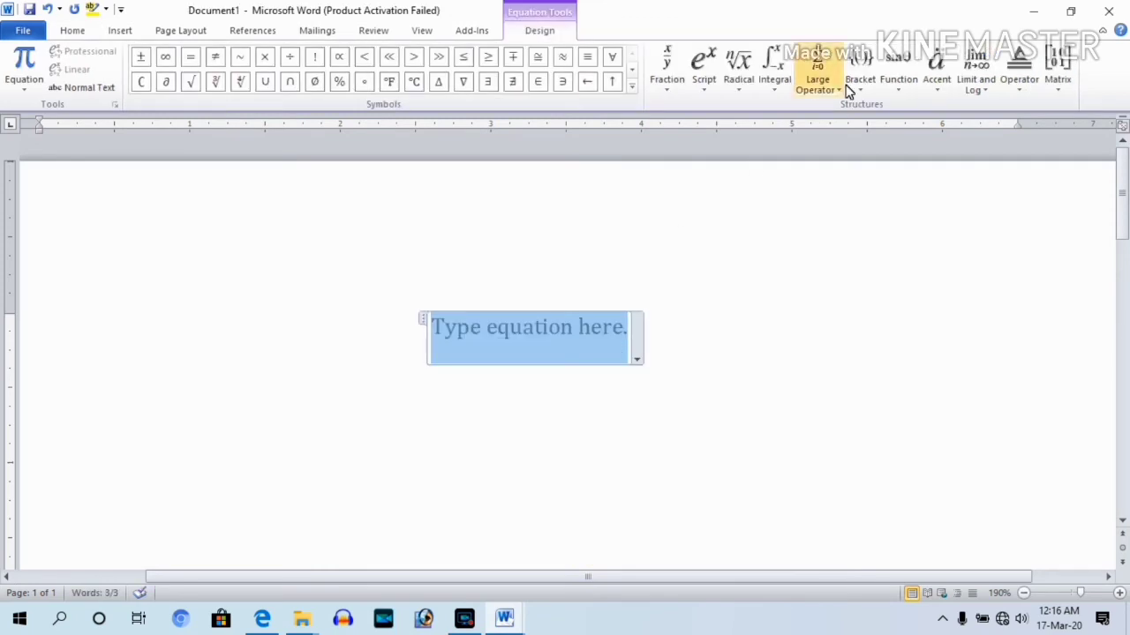
pyautogui.click(743, 70)
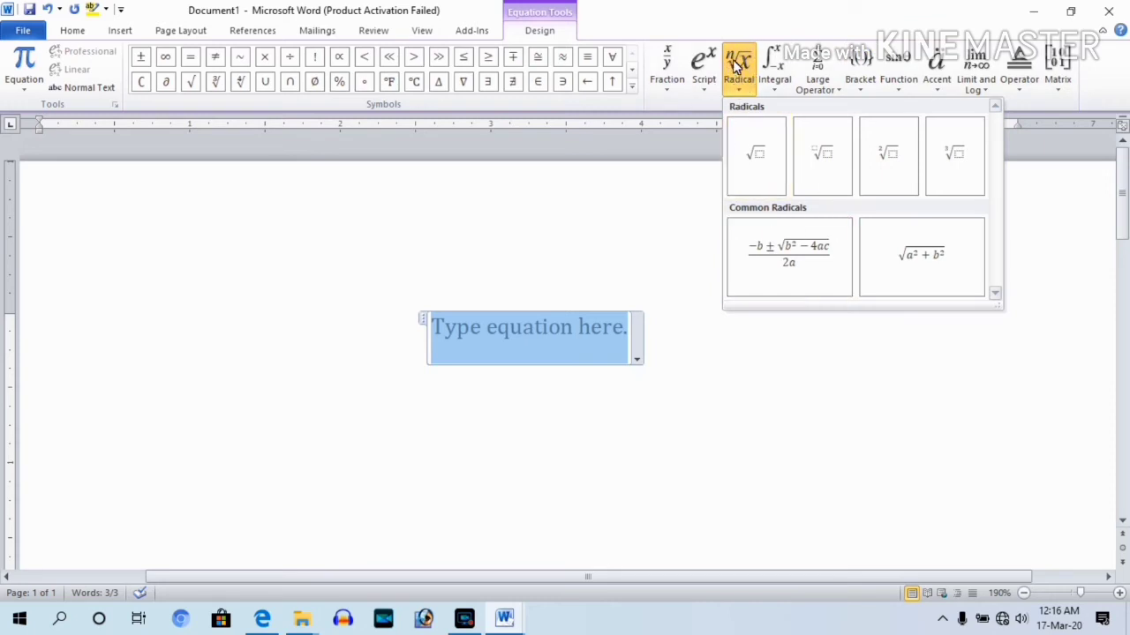
pyautogui.click(910, 256)
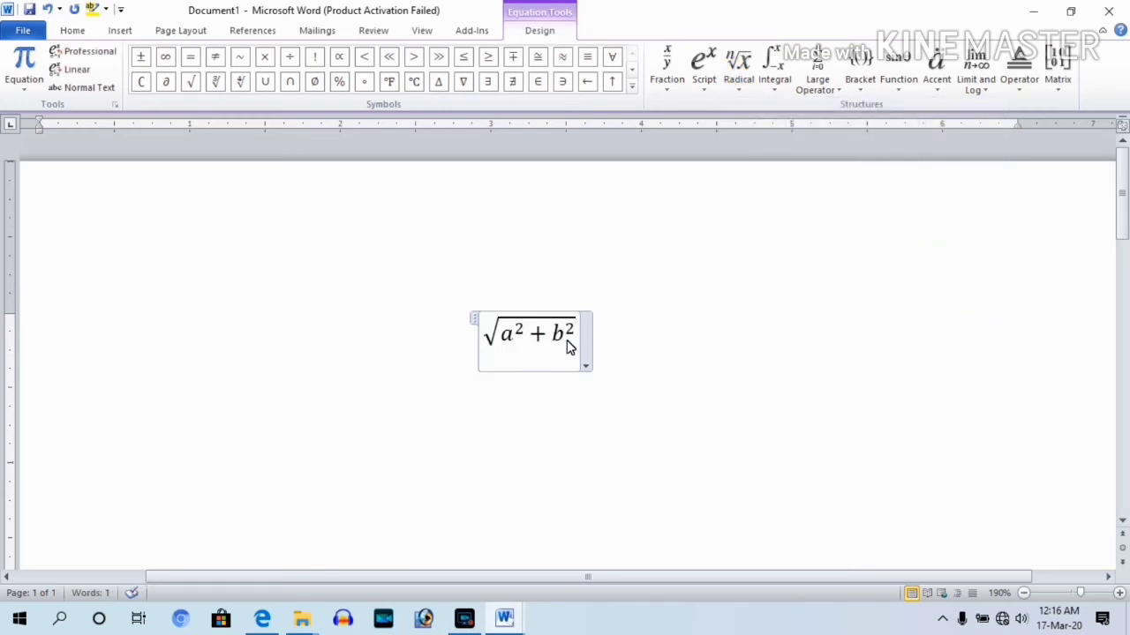
pyautogui.click(659, 364)
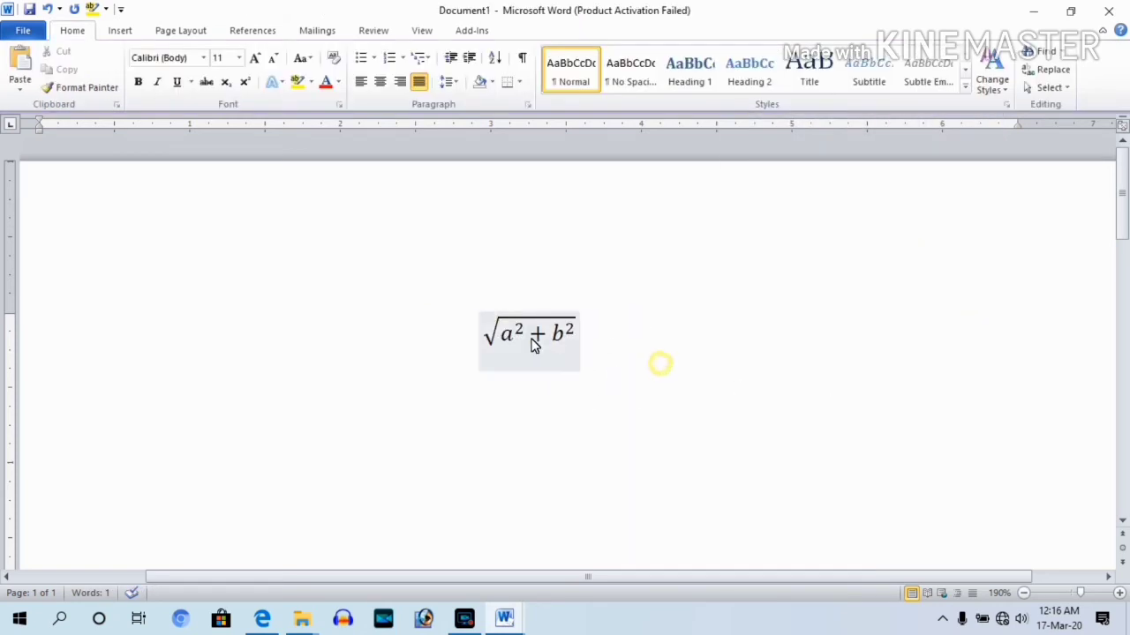
# Step: Replace a with x and b with y, then delete the finished √(x²+y²) equation
pyautogui.doubleClick(516, 346)
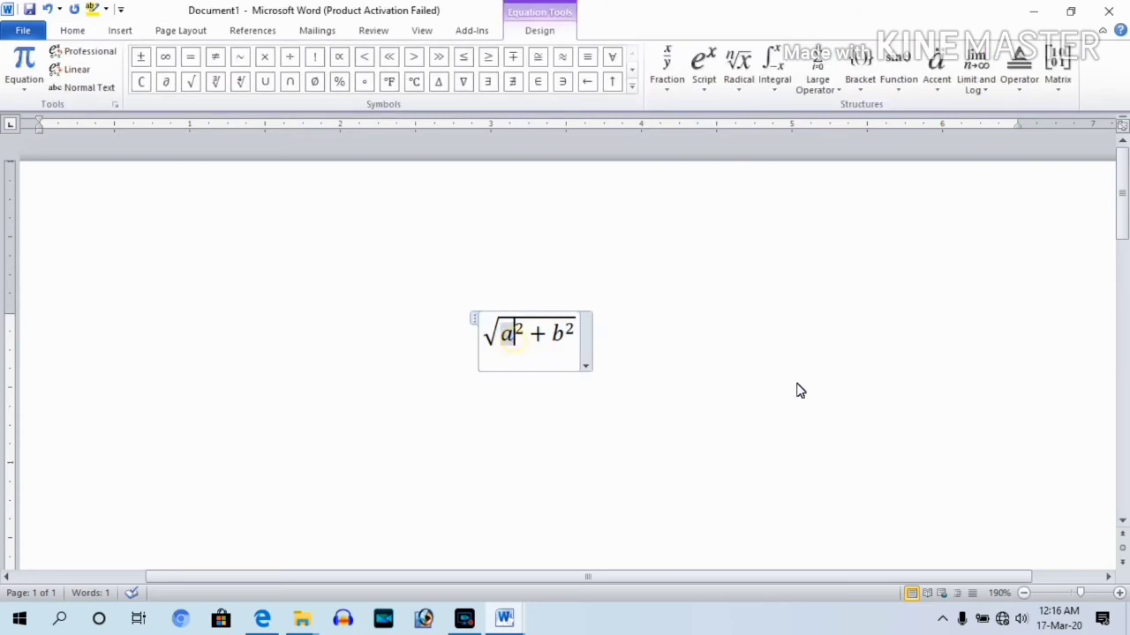
pyautogui.press('Delete')
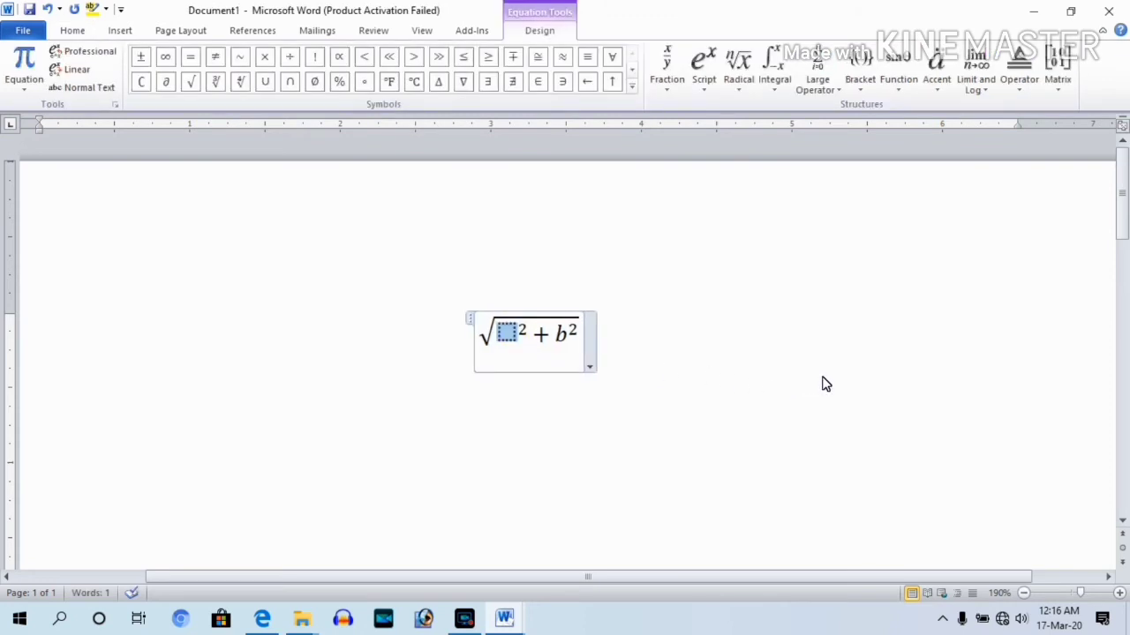
pyautogui.write('x')
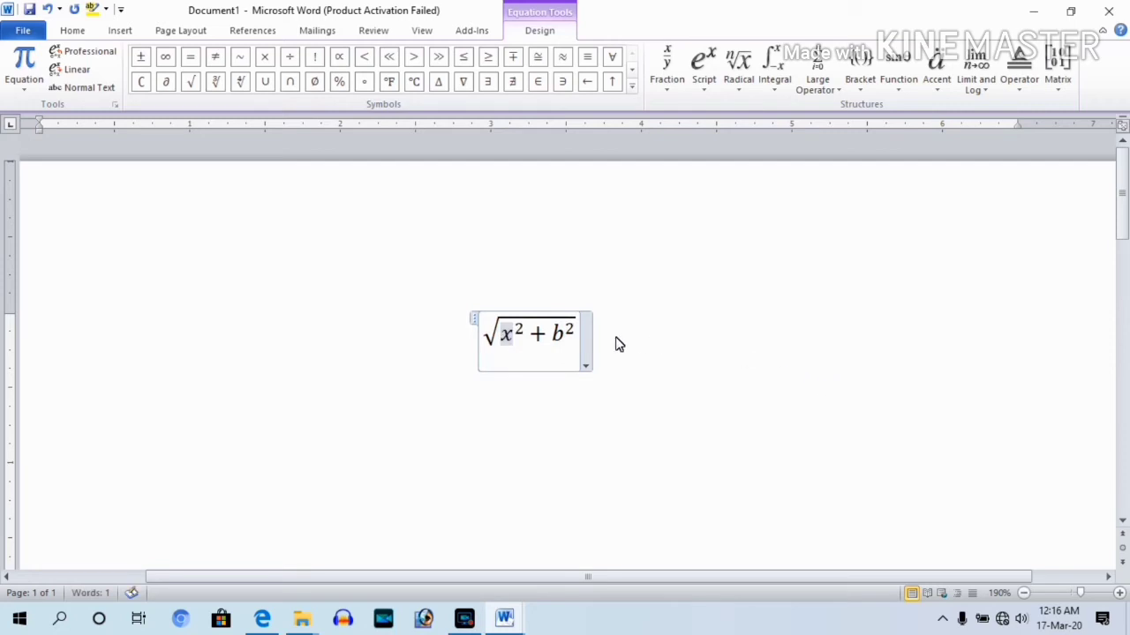
pyautogui.doubleClick(565, 339)
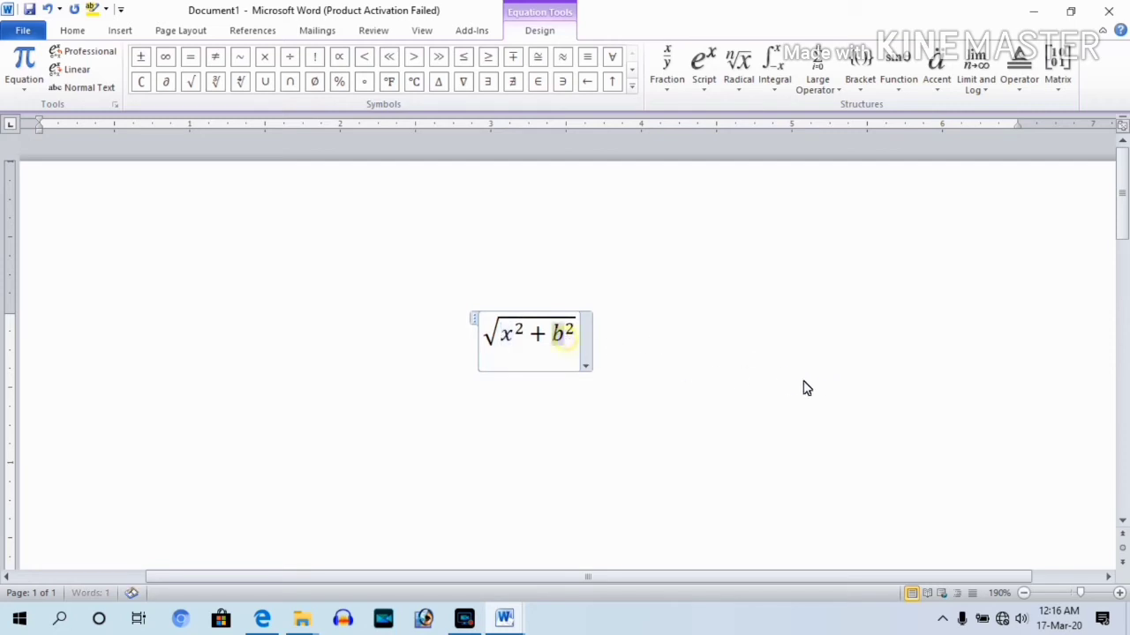
pyautogui.press('Delete')
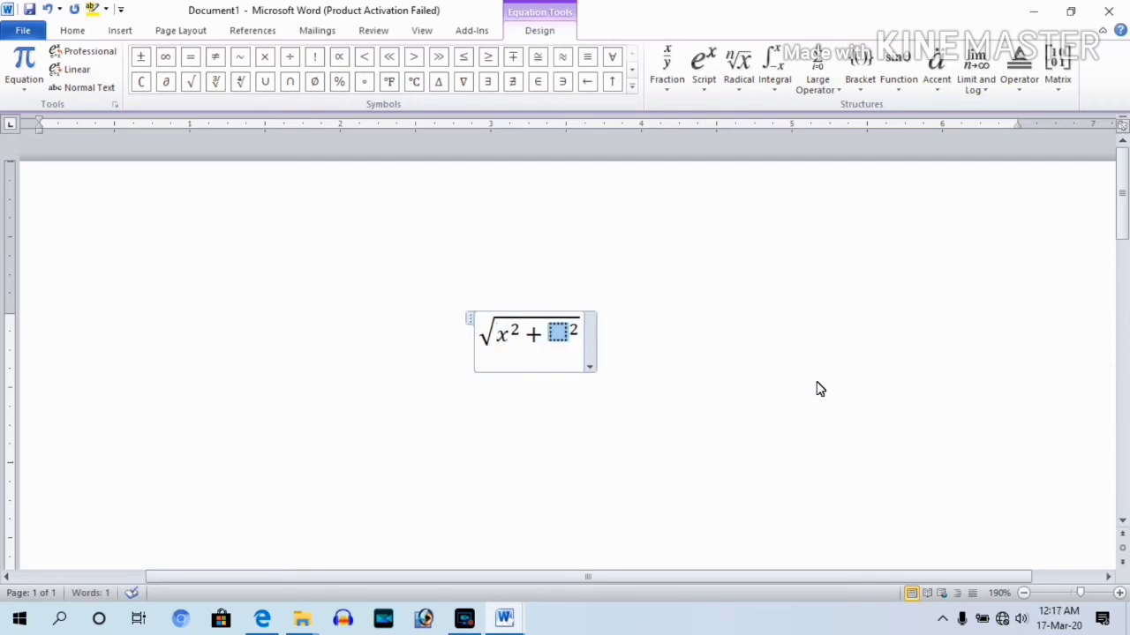
pyautogui.write('y')
pyautogui.click(653, 382)
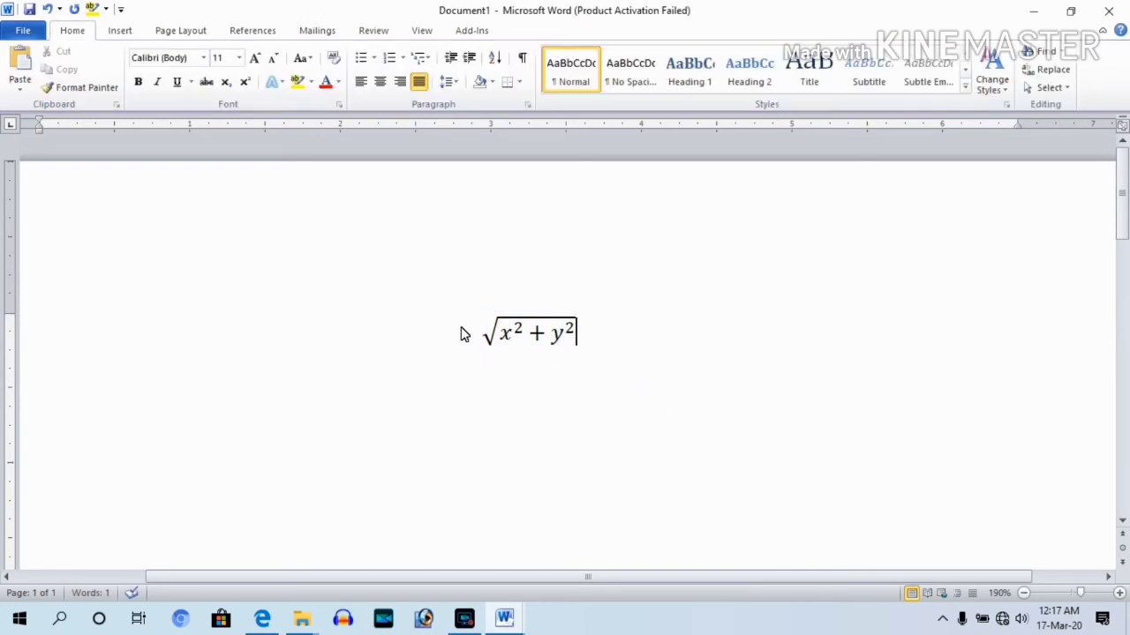
pyautogui.moveTo(479, 336); pyautogui.dragTo(615, 350)
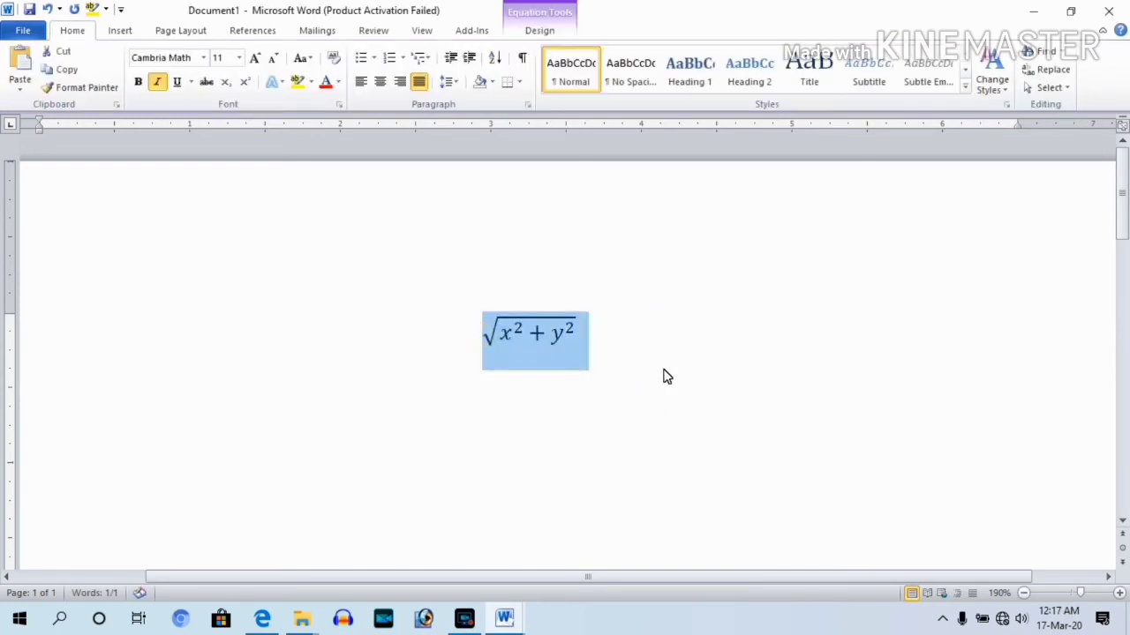
pyautogui.press('Delete')
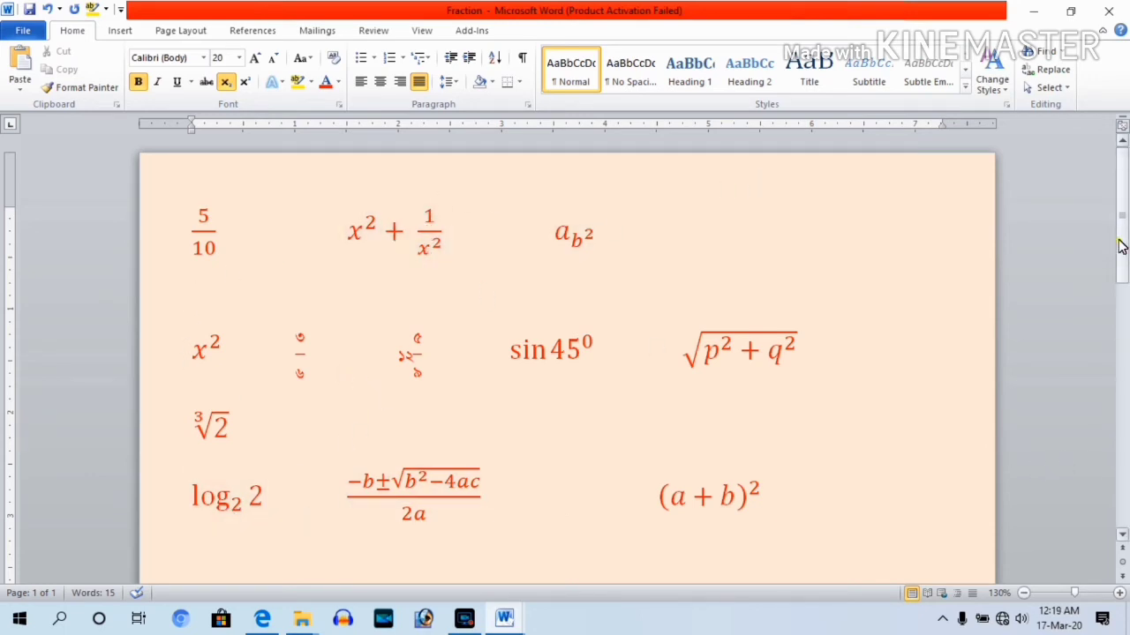
# Step: Scroll the Fraction reference, return to Document1 and delete the leftover radical equation
pyautogui.moveTo(1120, 242); pyautogui.dragTo(1122, 290)
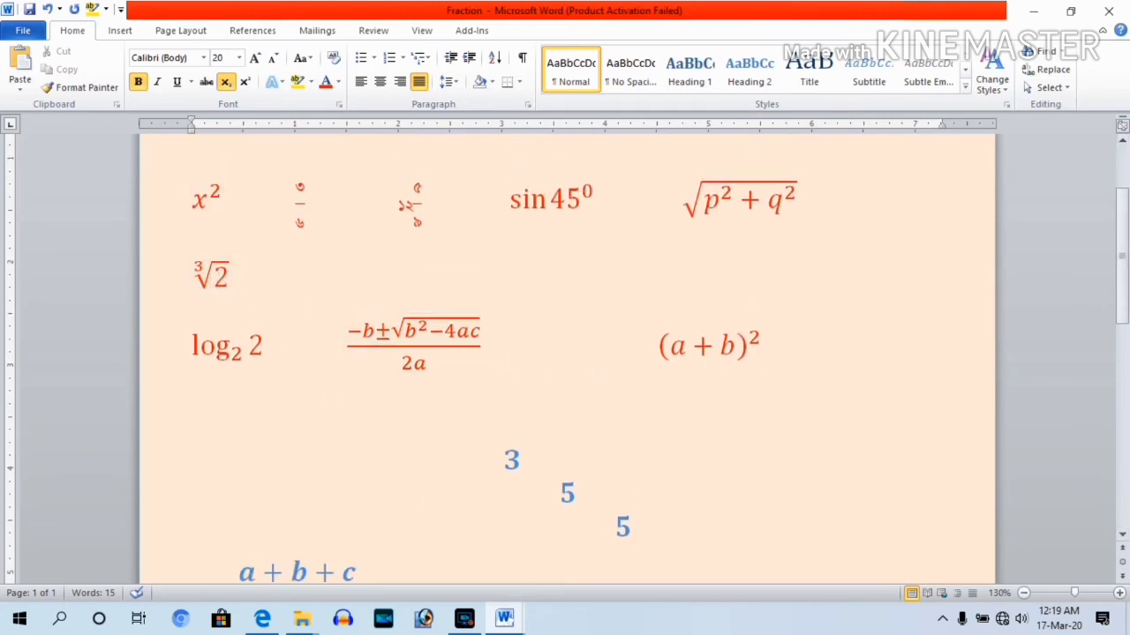
pyautogui.moveTo(503, 618)
pyautogui.click(596, 572)
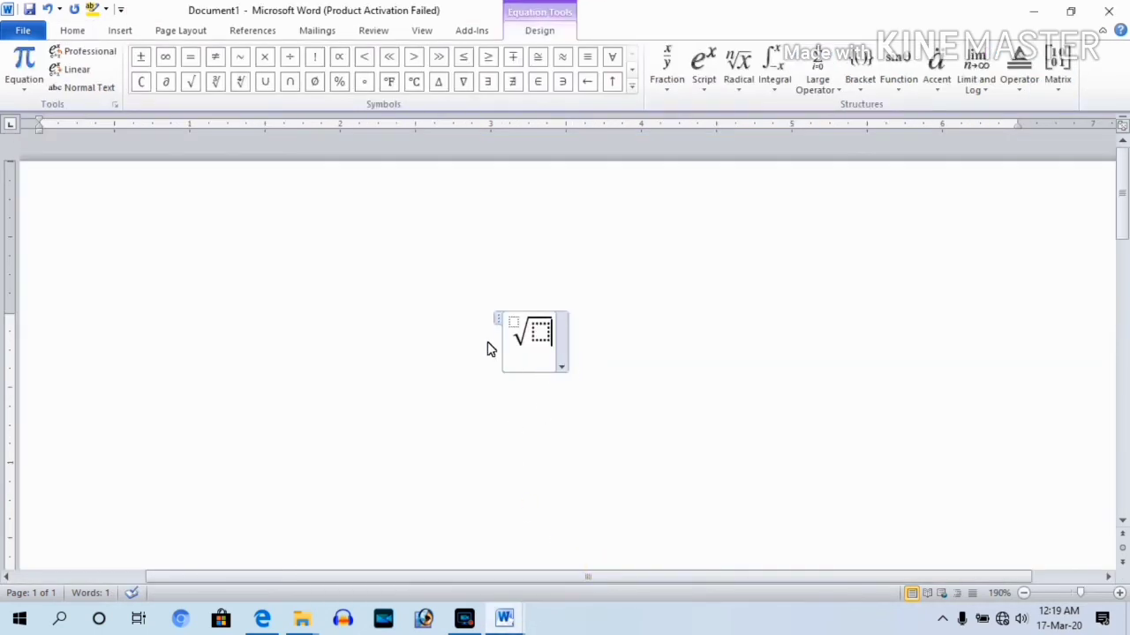
pyautogui.moveTo(526, 341); pyautogui.dragTo(612, 383)
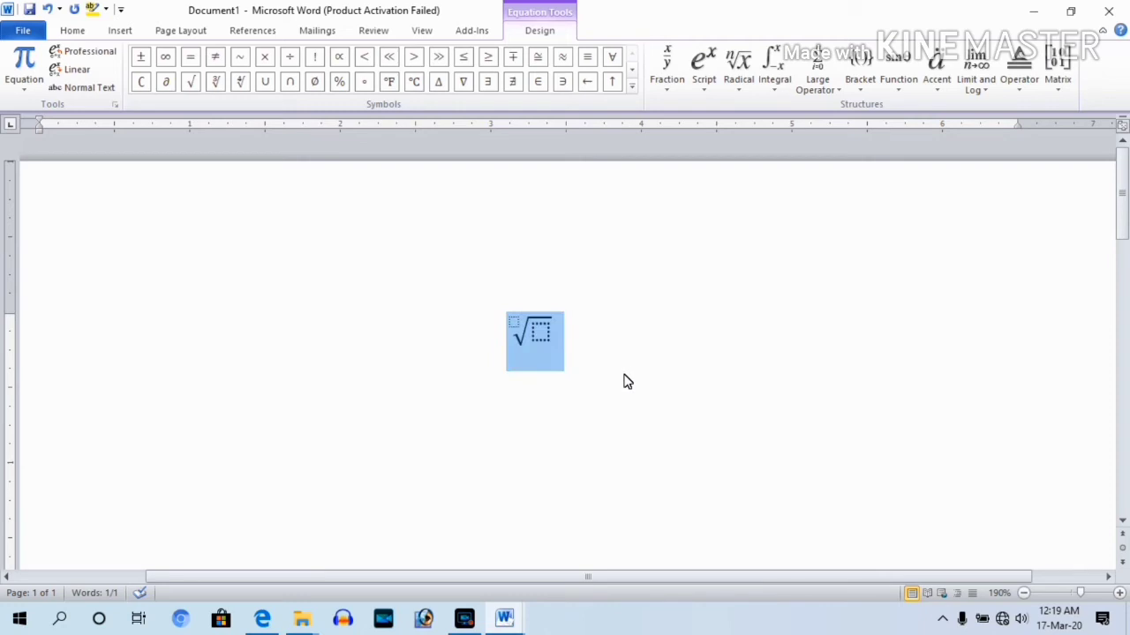
pyautogui.press('Delete')
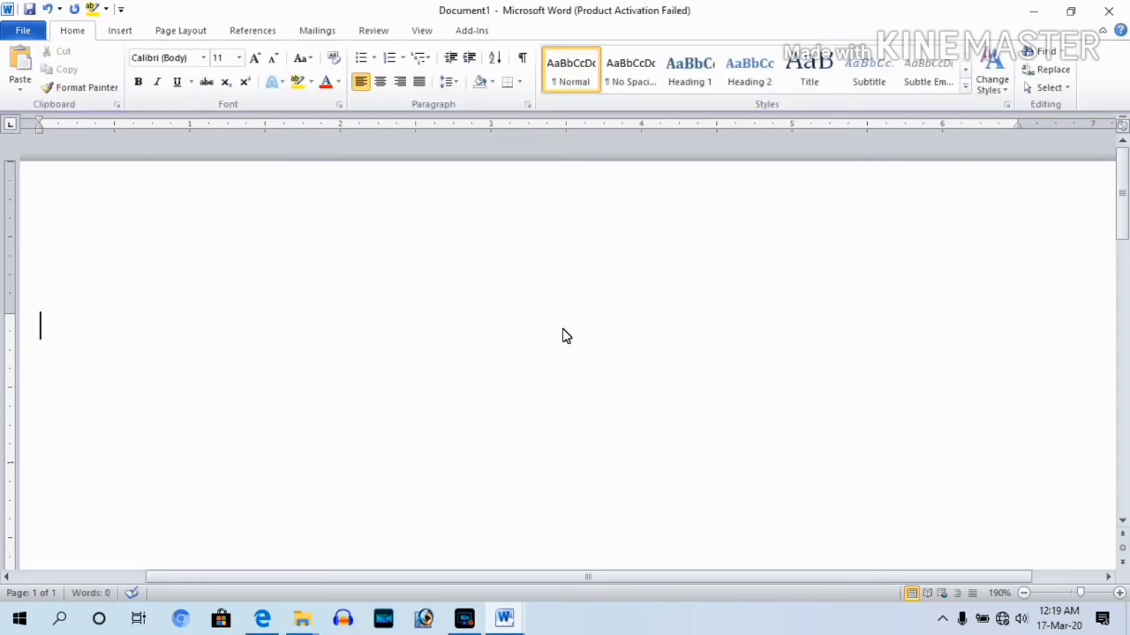
# Step: Build a cube-root equation ∛2 with degree 3 and radicand 2, then delete it
pyautogui.hotkey('alt', '=')
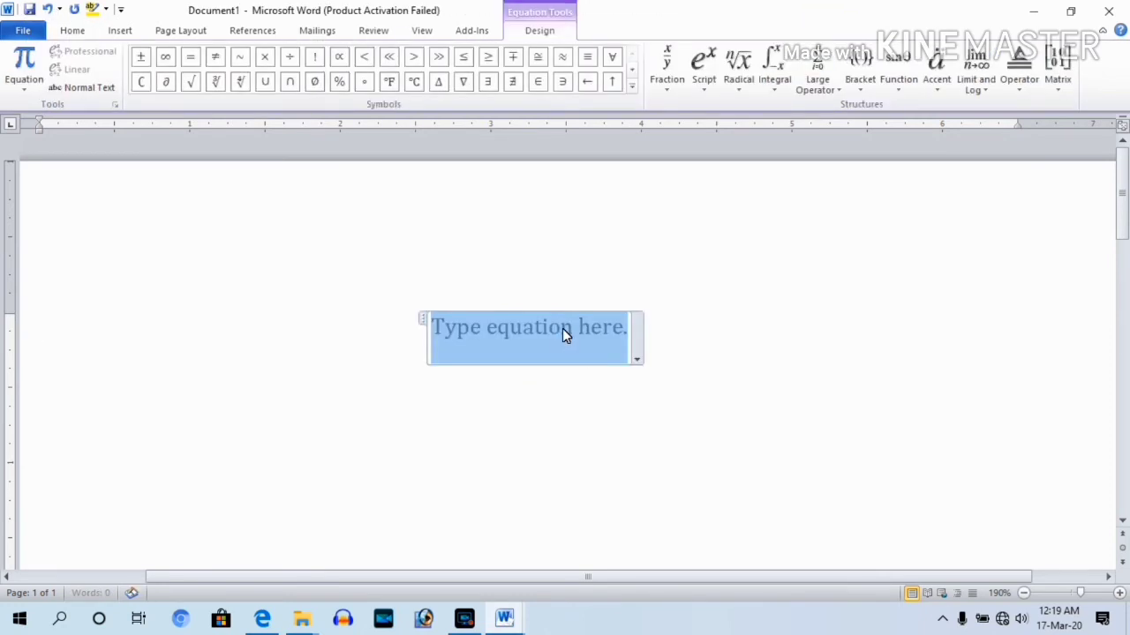
pyautogui.click(738, 69)
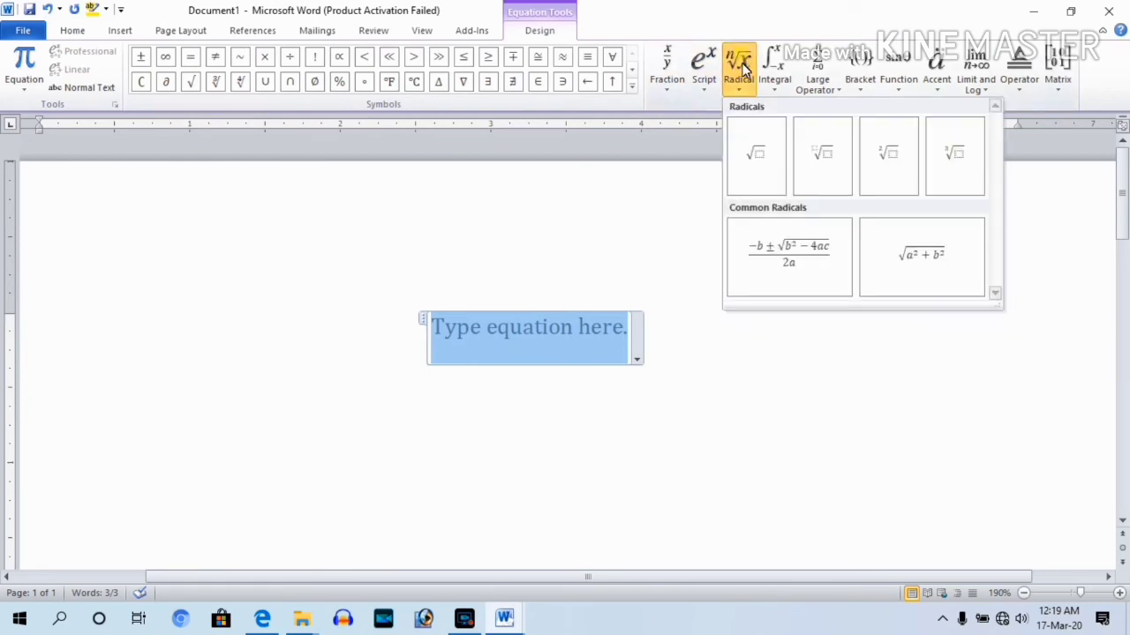
pyautogui.click(816, 155)
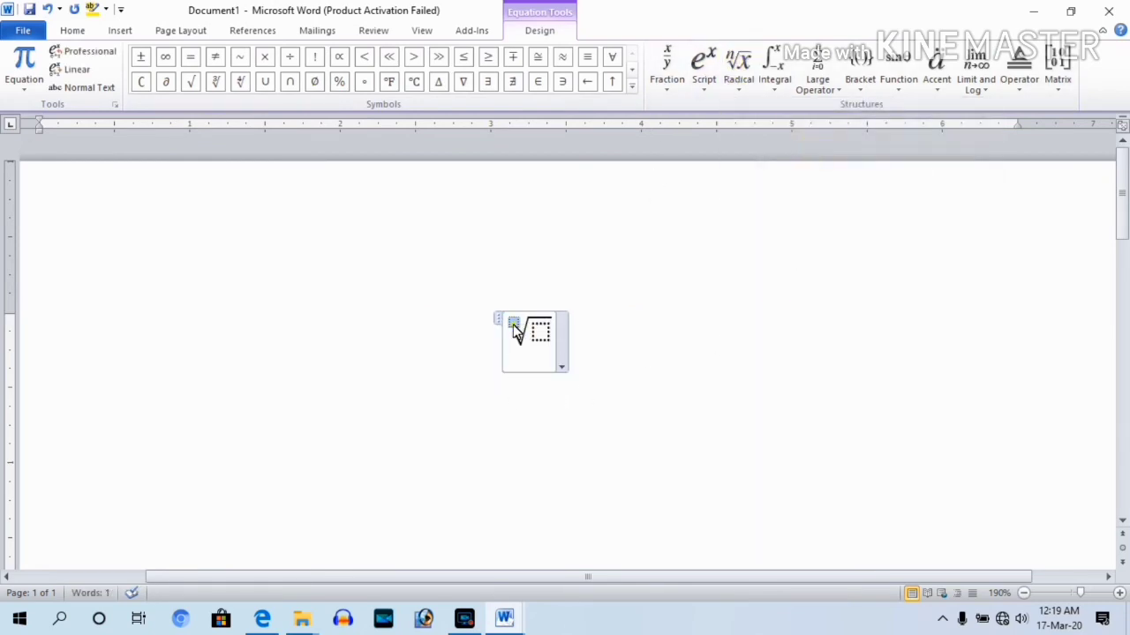
pyautogui.write('3')
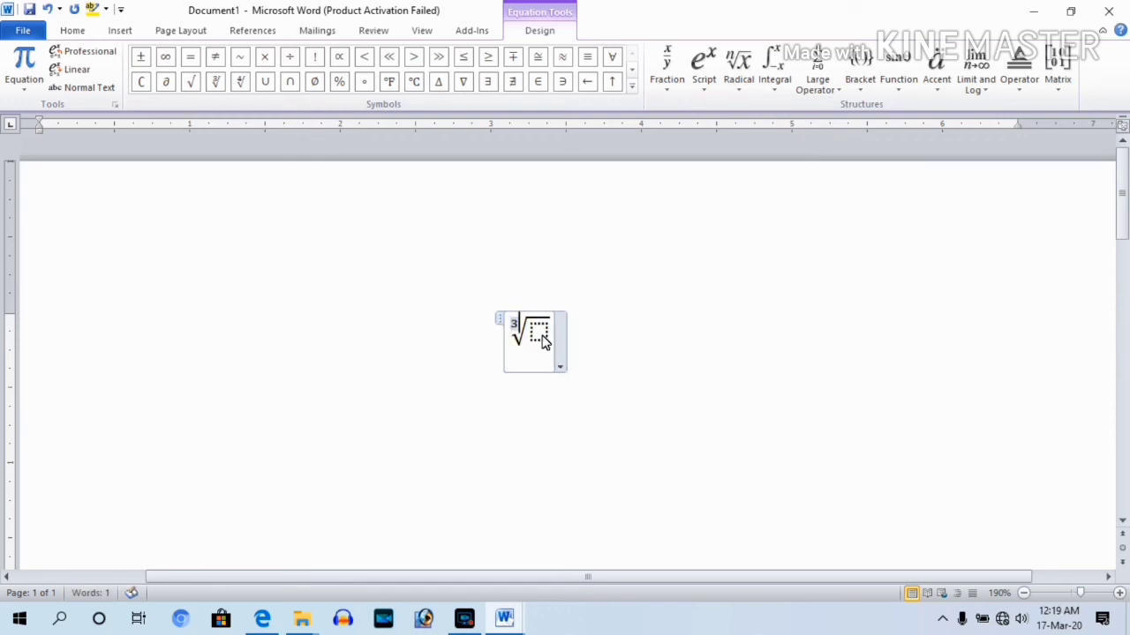
pyautogui.press('Right')
pyautogui.write('2')
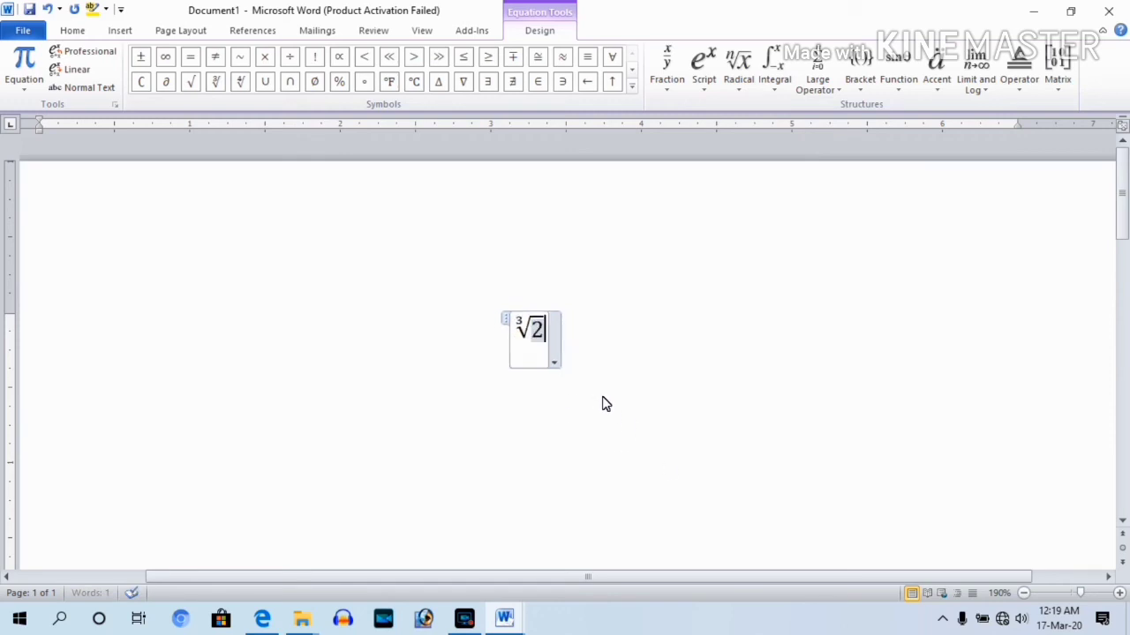
pyautogui.click(607, 446)
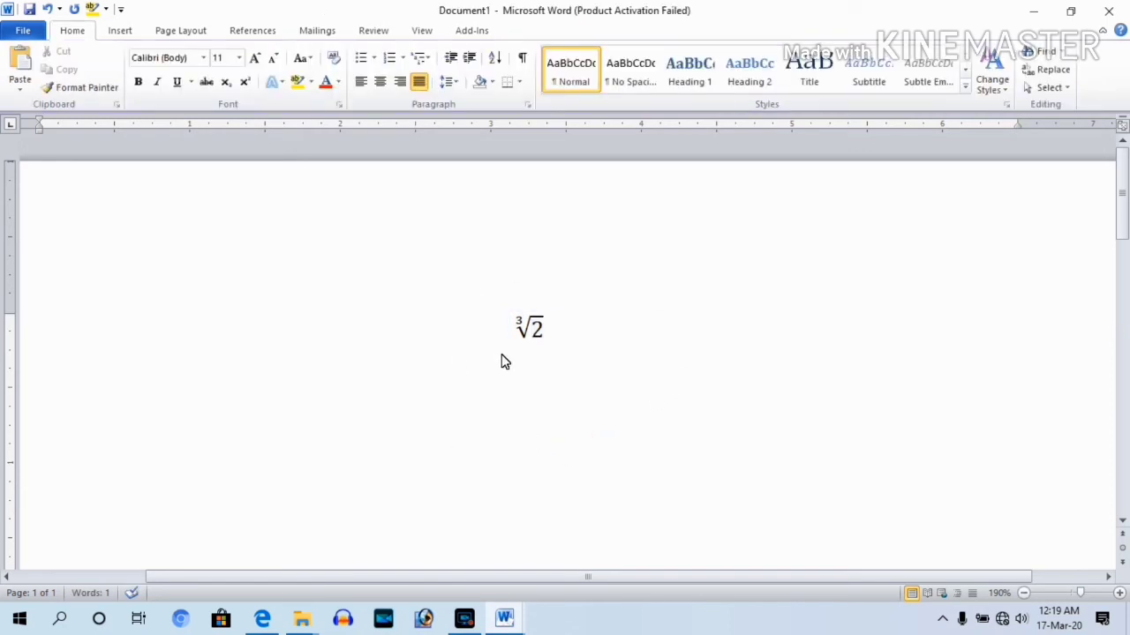
pyautogui.moveTo(497, 325); pyautogui.dragTo(595, 398)
pyautogui.press('Delete')
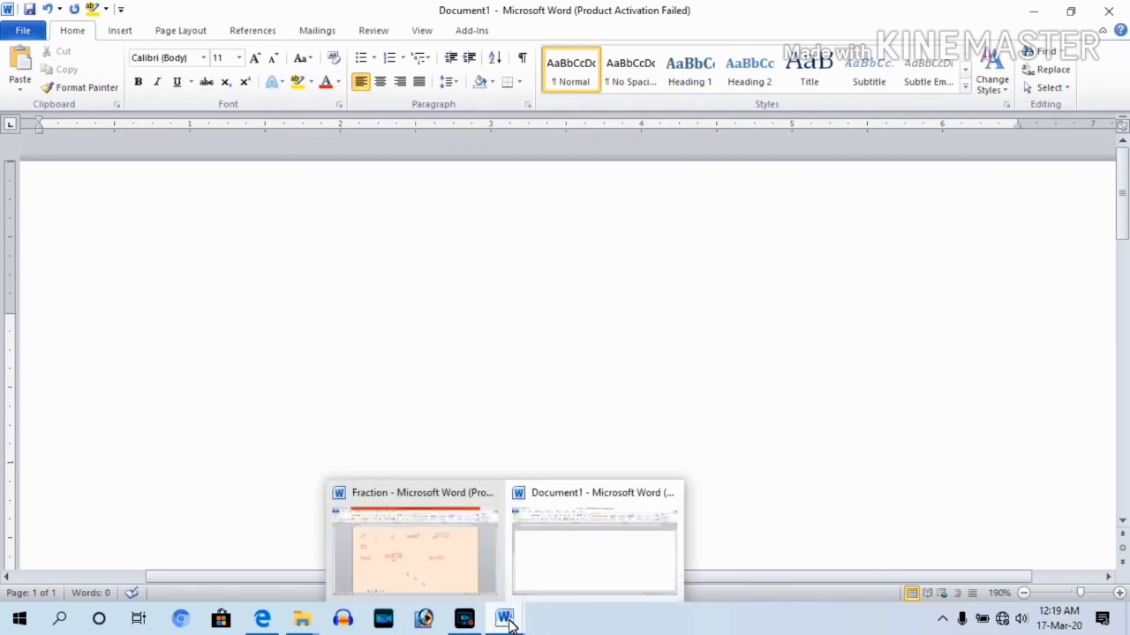
# Step: Check the Fraction document, then insert a new equation with a log-with-base template
pyautogui.click(460, 569)
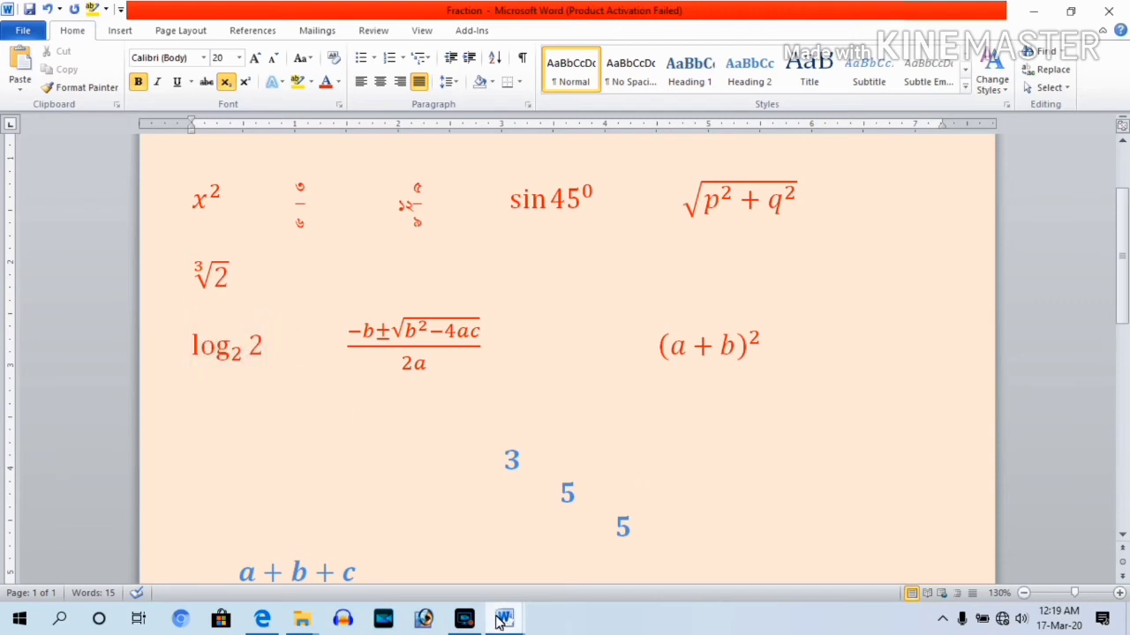
pyautogui.moveTo(503, 618)
pyautogui.click(556, 573)
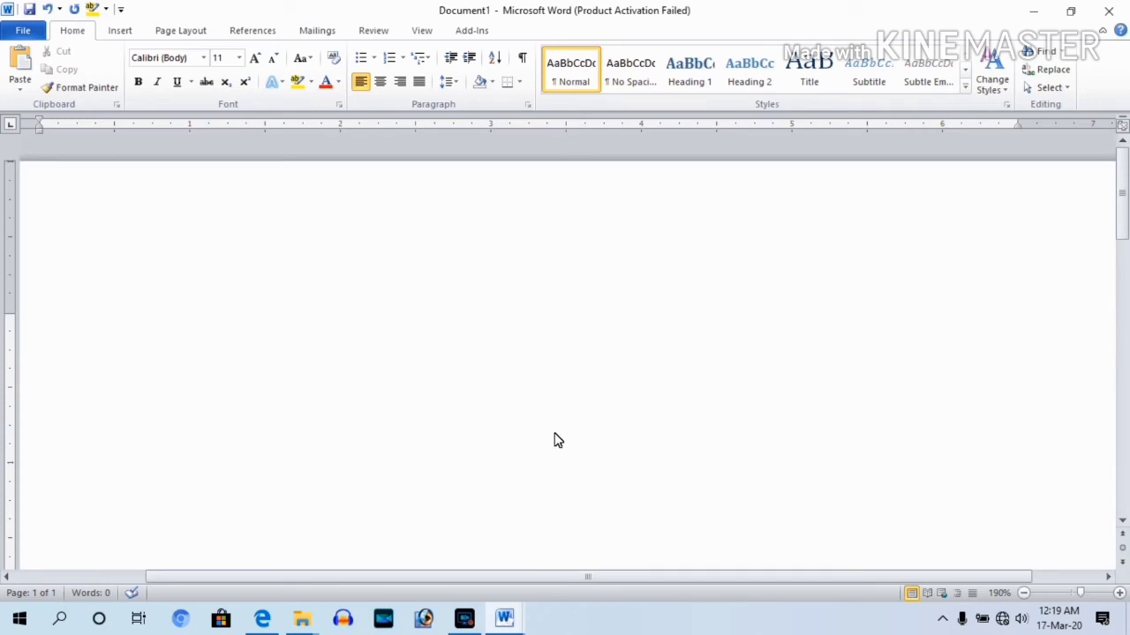
pyautogui.hotkey('alt', '=')
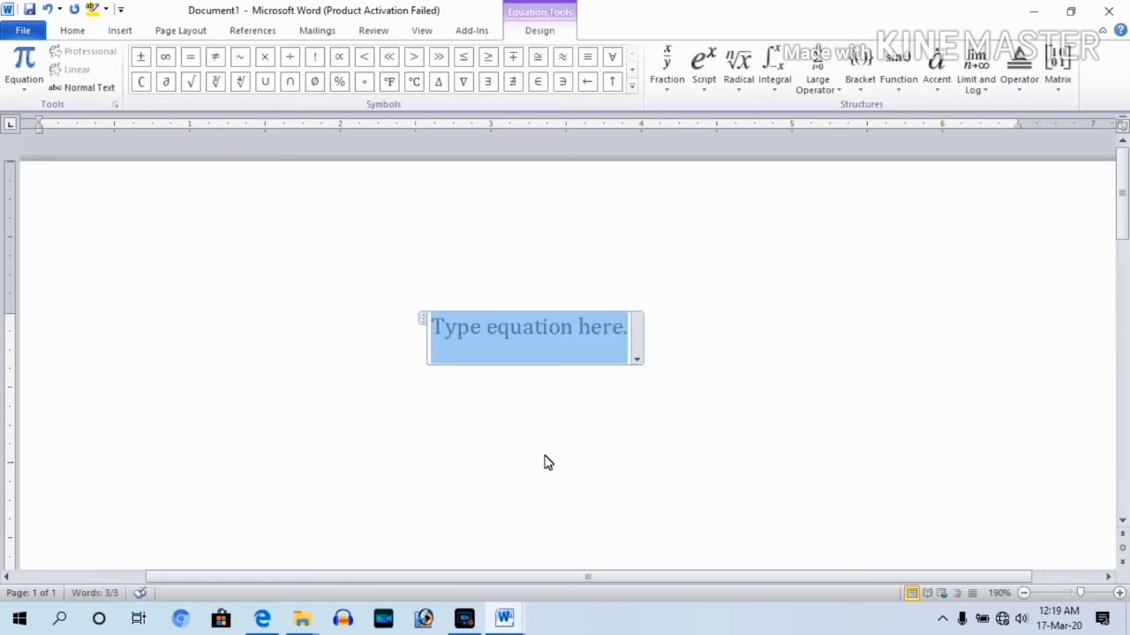
pyautogui.click(970, 60)
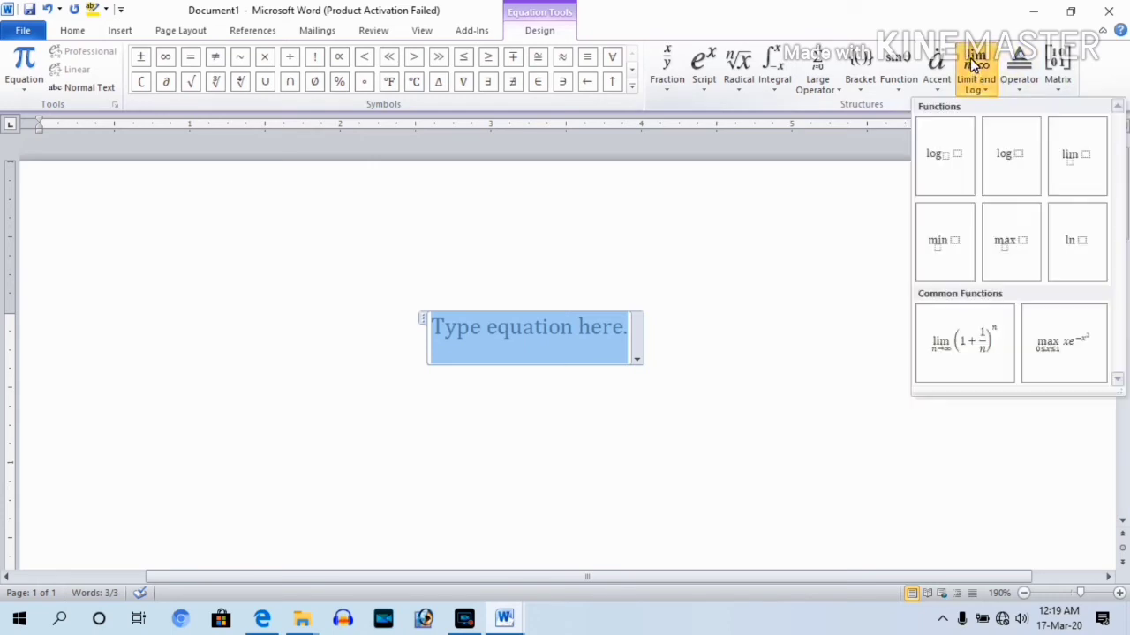
pyautogui.click(941, 158)
# Step: Enter base 2 and argument 5 so the equation reads log₂ 5
pyautogui.click(532, 333)
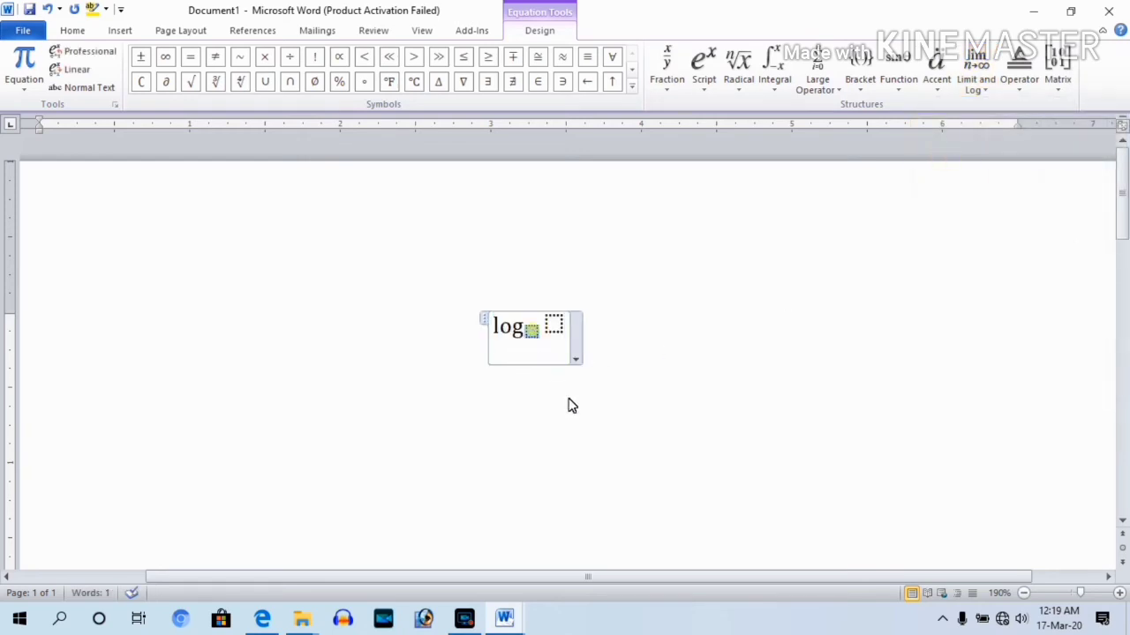
pyautogui.write('2')
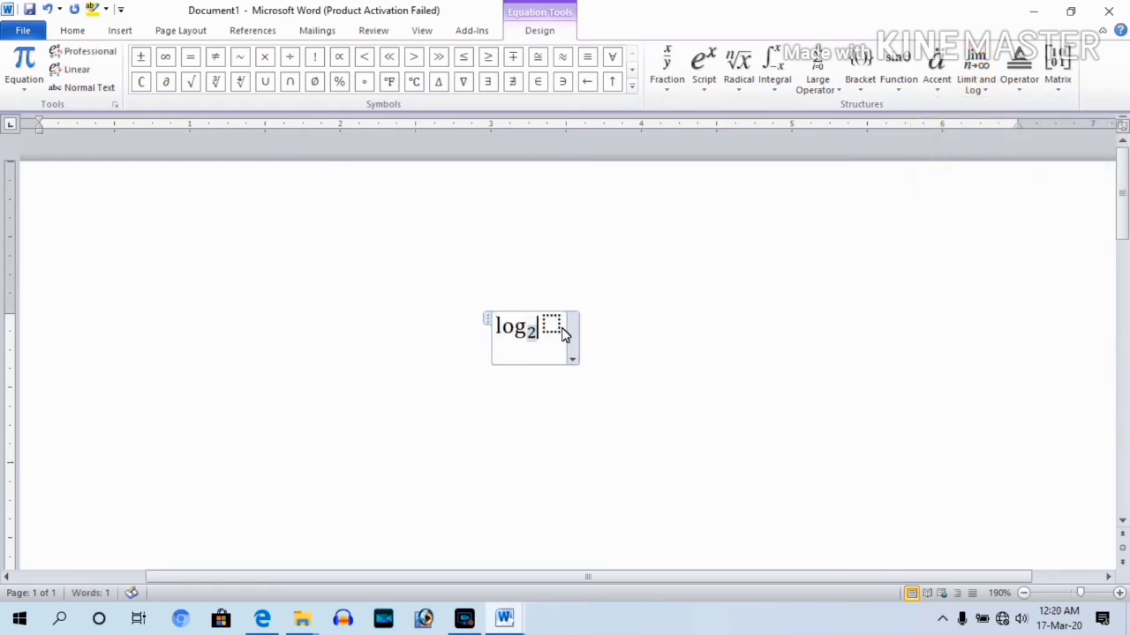
pyautogui.click(552, 327)
pyautogui.write('5')
pyautogui.click(643, 375)
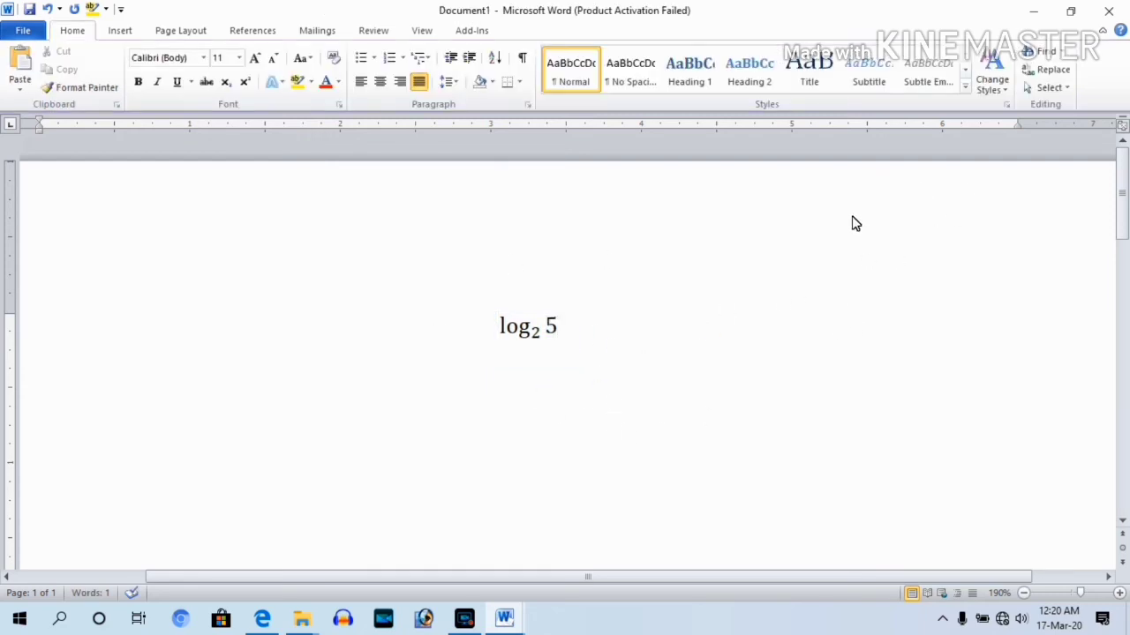
# Step: Select the whole log₂ 5 equation and delete it
pyautogui.press('Left')
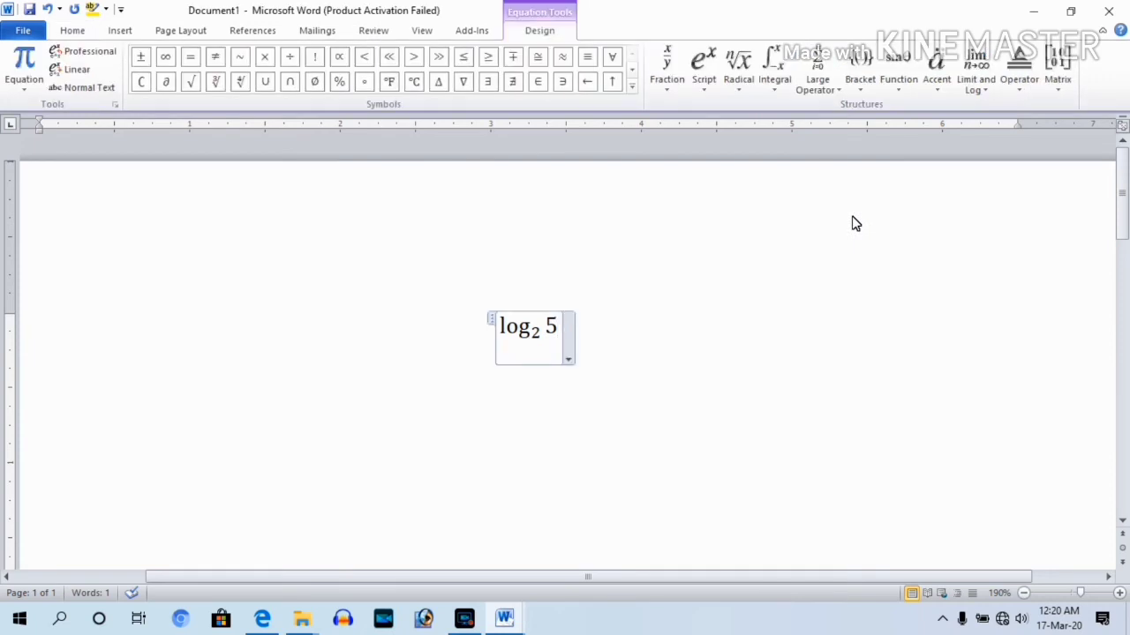
pyautogui.click(980, 76)
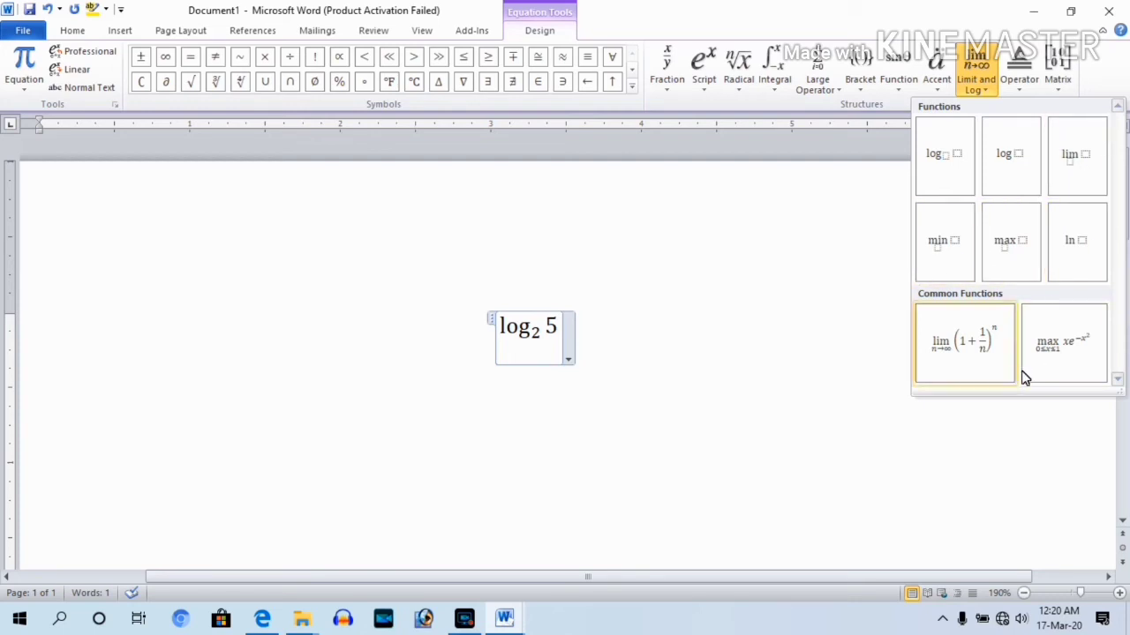
pyautogui.click(794, 366)
pyautogui.moveTo(451, 316); pyautogui.dragTo(633, 353)
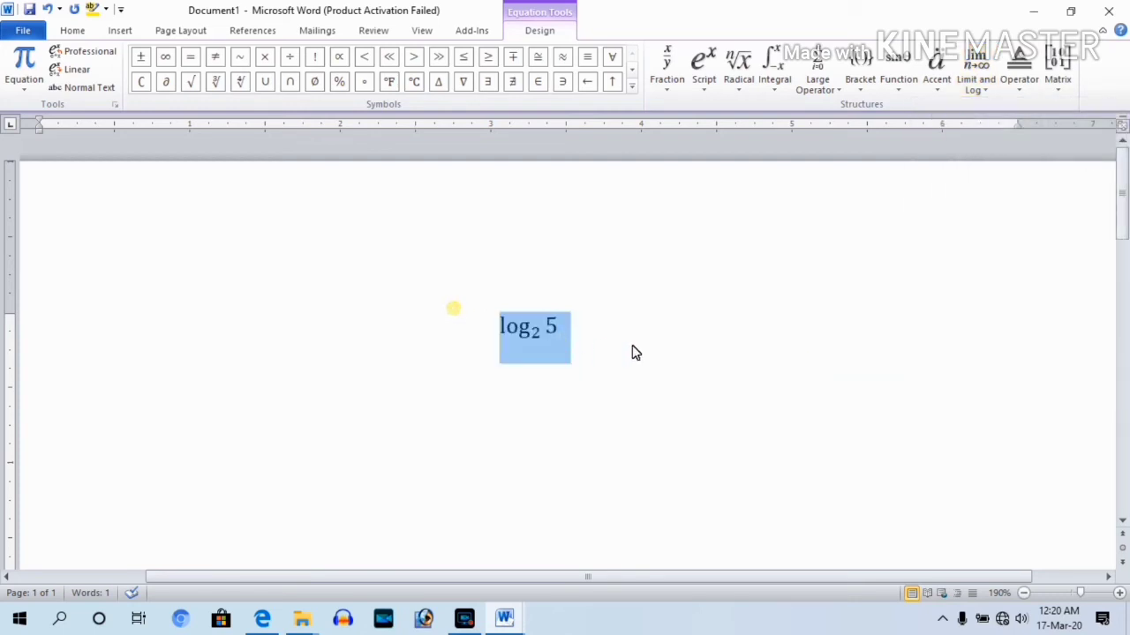
pyautogui.press('Delete')
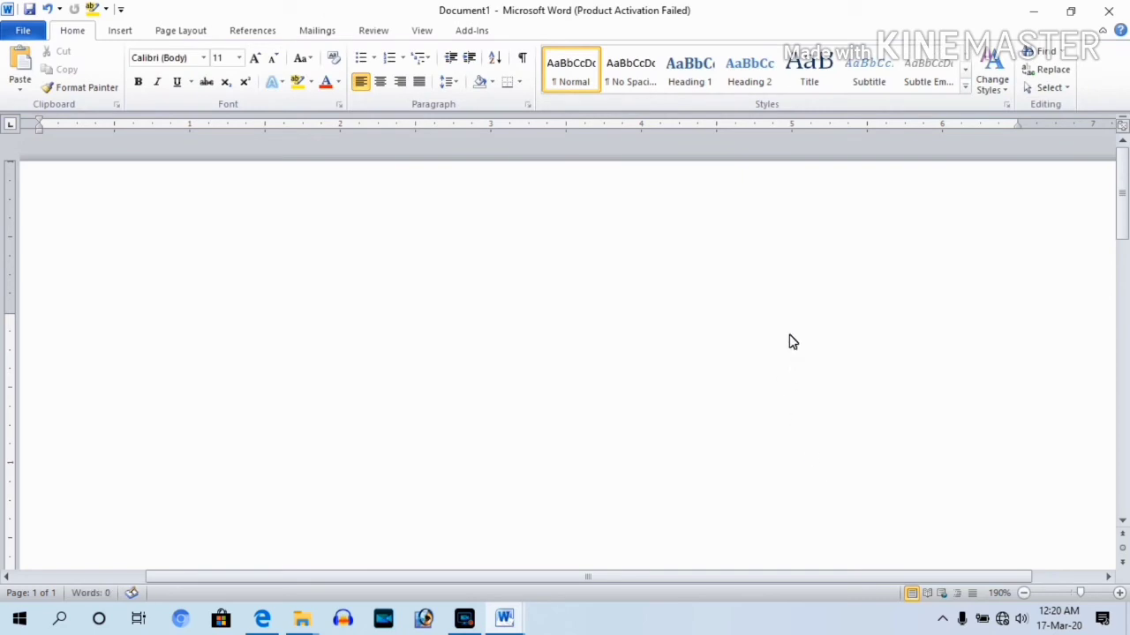
# Step: Inspect the x_y² fraction equation in the Fraction document, then return to Document1
pyautogui.click(502, 616)
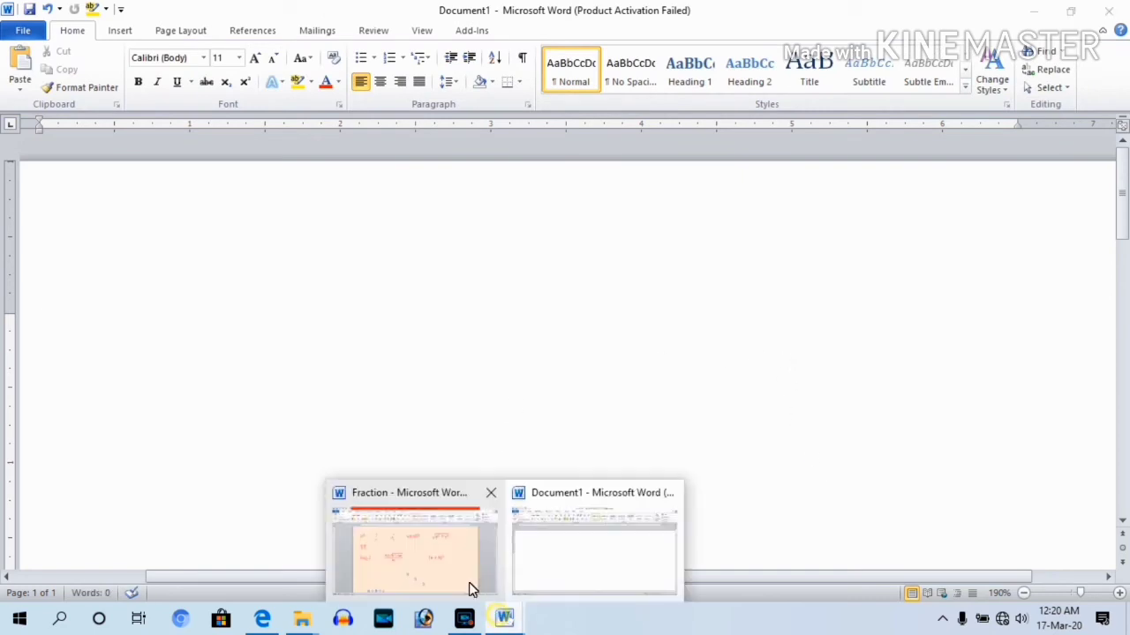
pyautogui.click(468, 584)
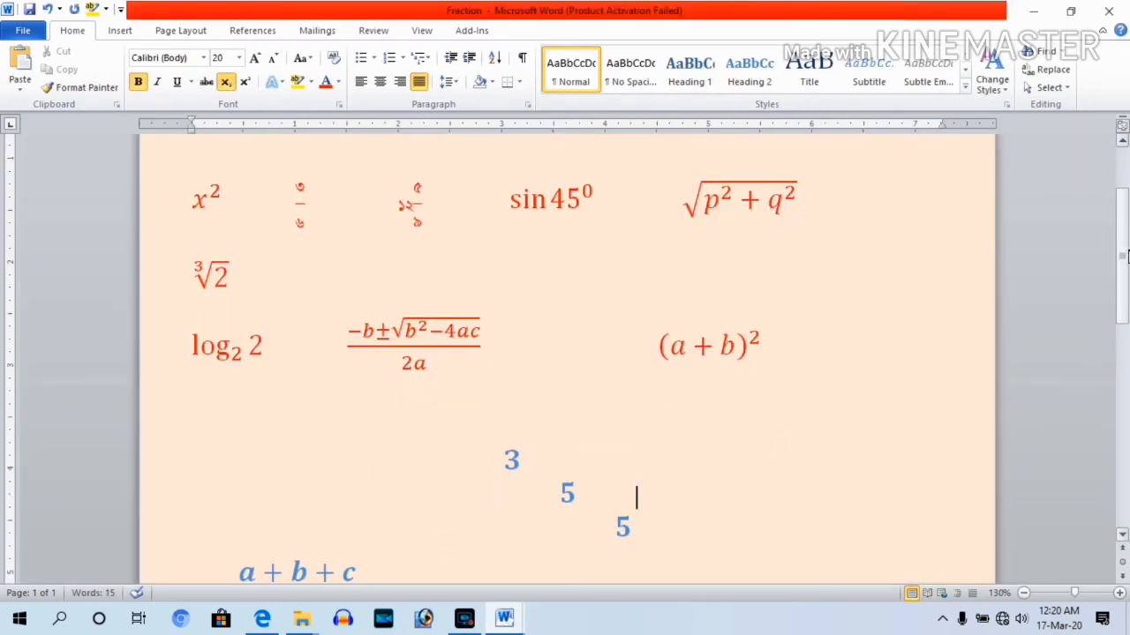
pyautogui.moveTo(1122, 287); pyautogui.dragTo(1123, 340)
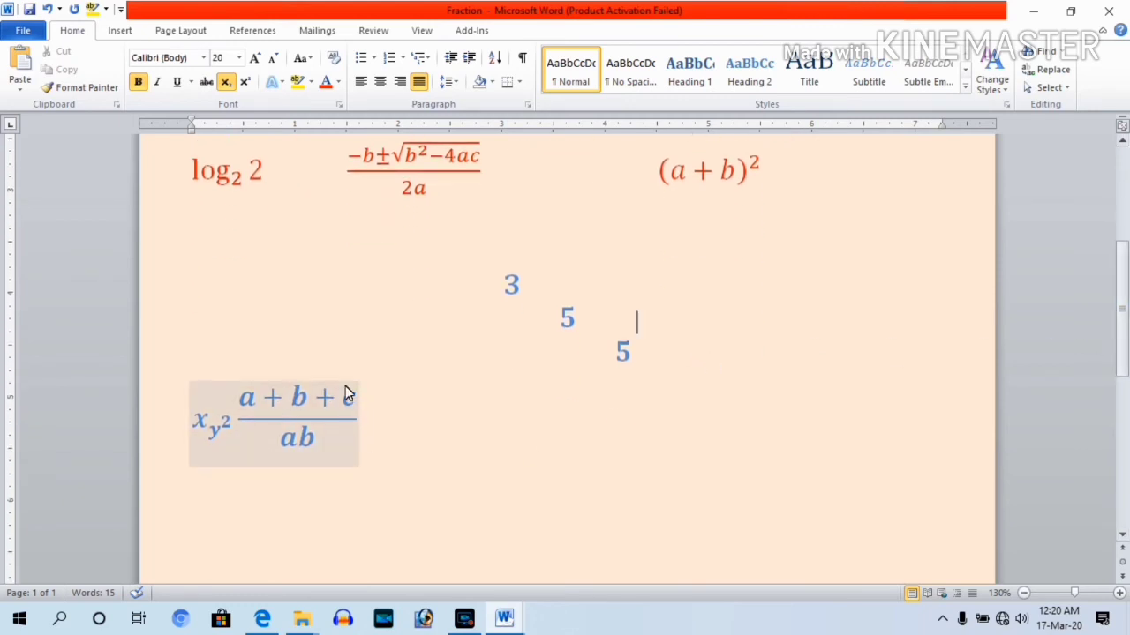
pyautogui.click(238, 425)
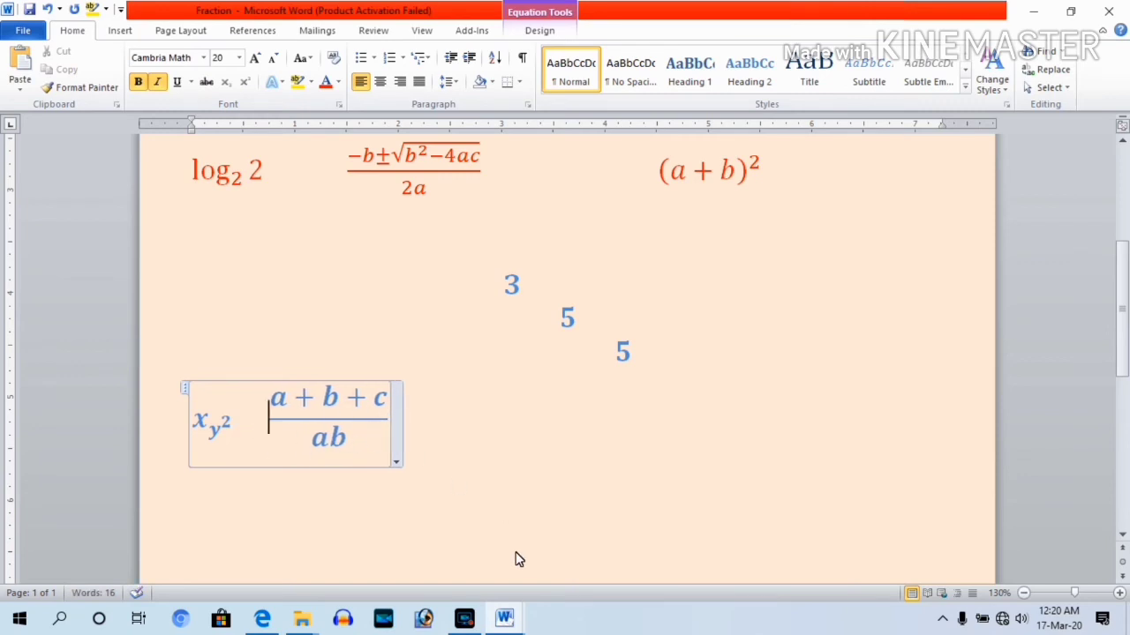
pyautogui.click(498, 620)
pyautogui.click(556, 571)
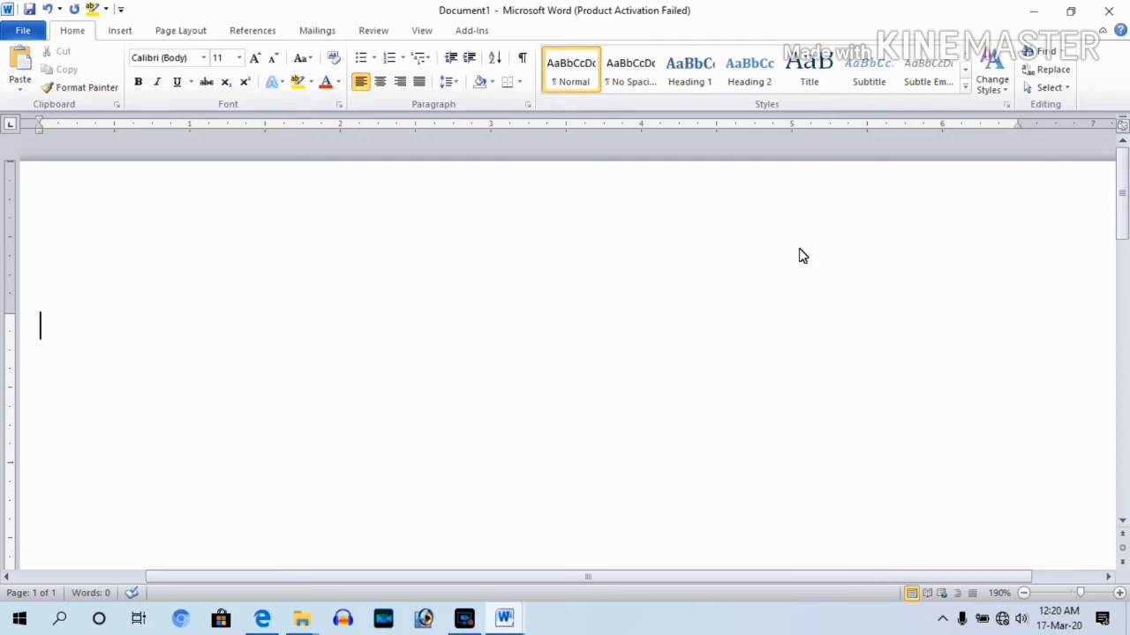
# Step: Insert a stacked fraction equation with ab + bc + ca over ab
pyautogui.hotkey('alt', '=')
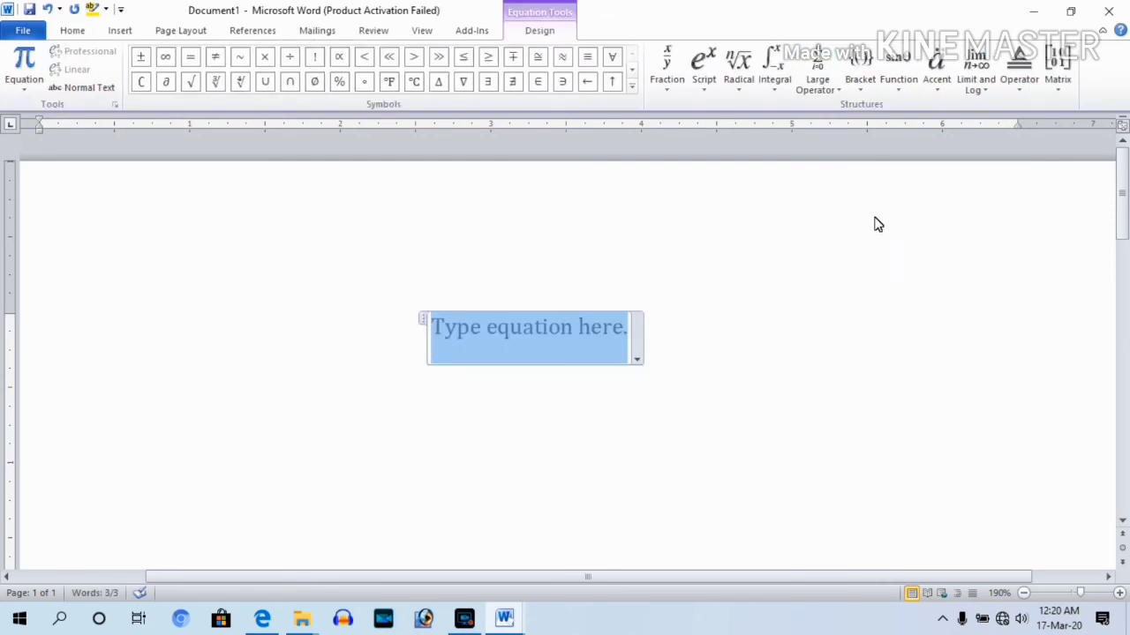
pyautogui.click(669, 70)
pyautogui.click(684, 159)
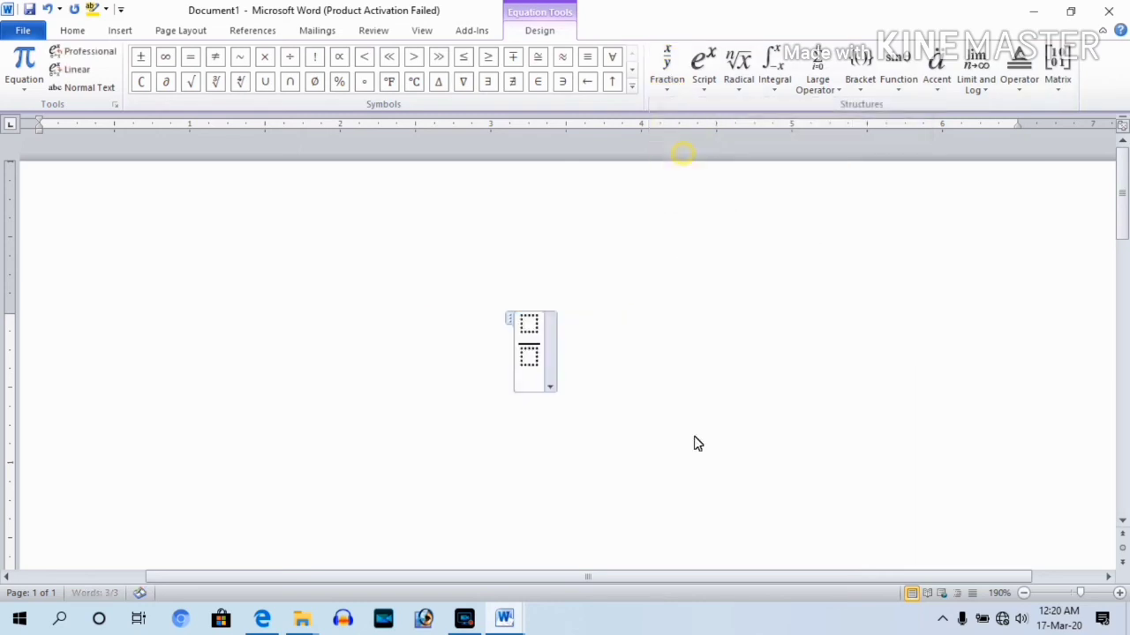
pyautogui.click(530, 325)
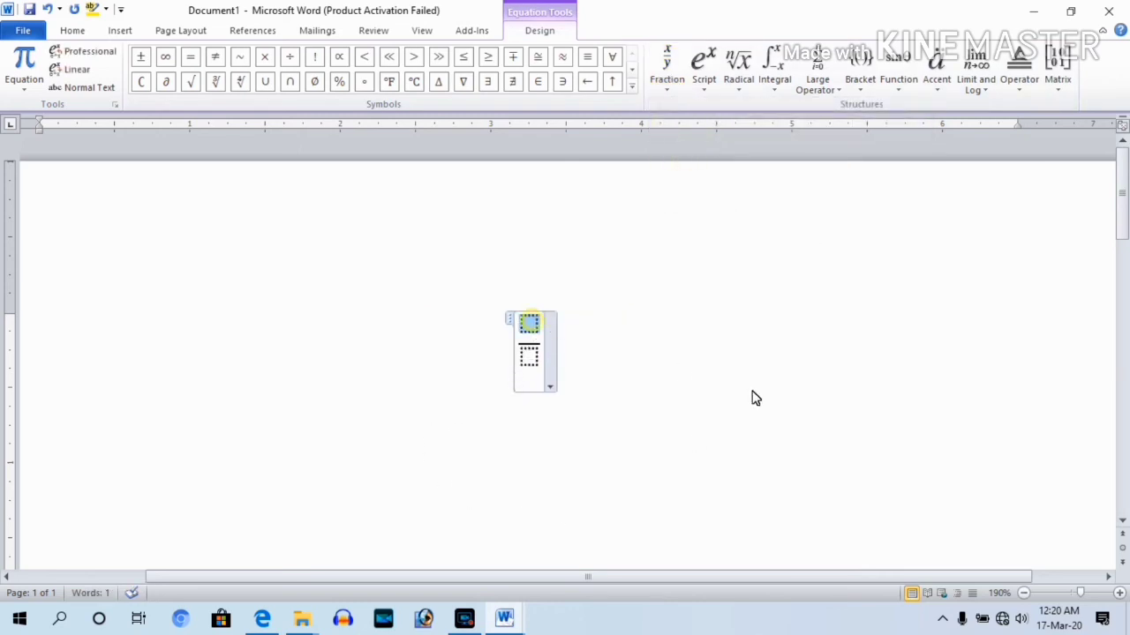
pyautogui.write('a')
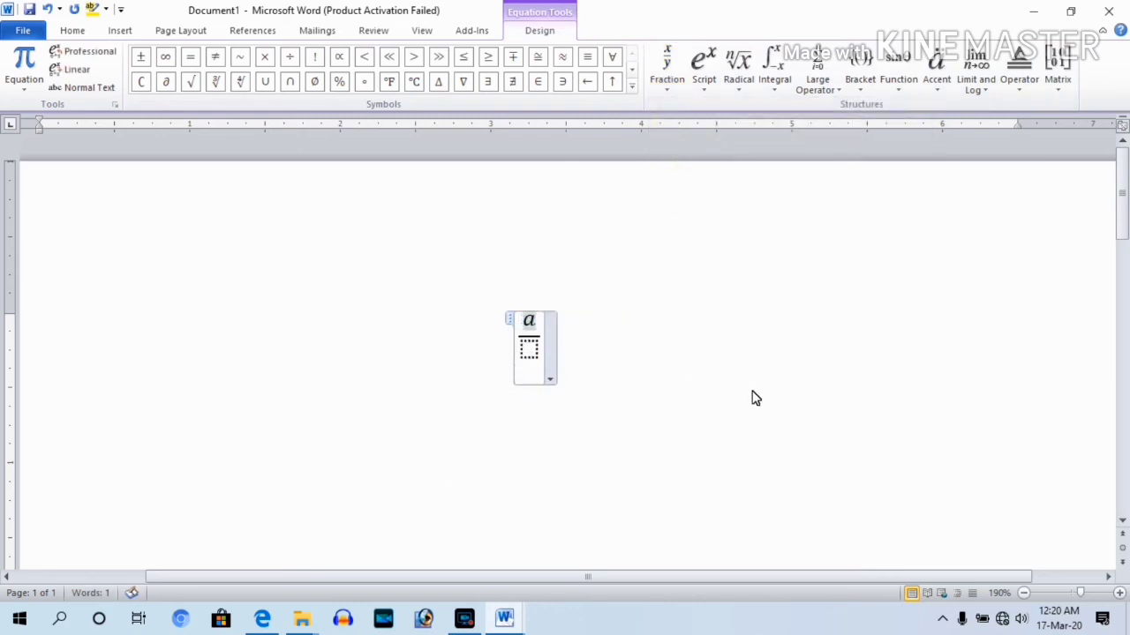
pyautogui.write('b')
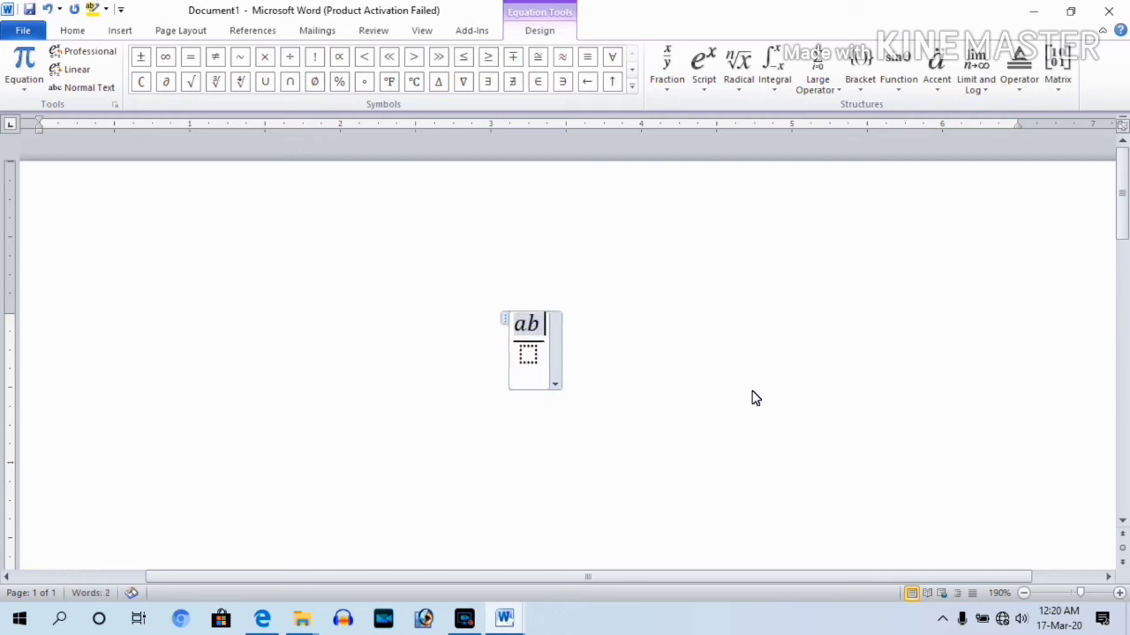
pyautogui.write(' + ')
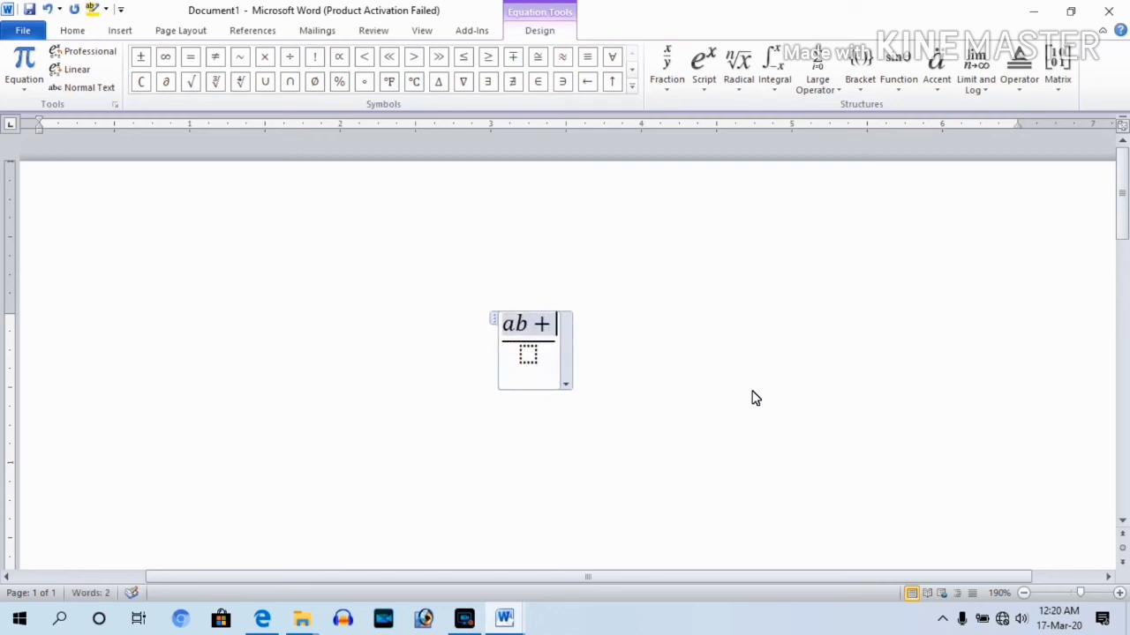
pyautogui.write('bc + ')
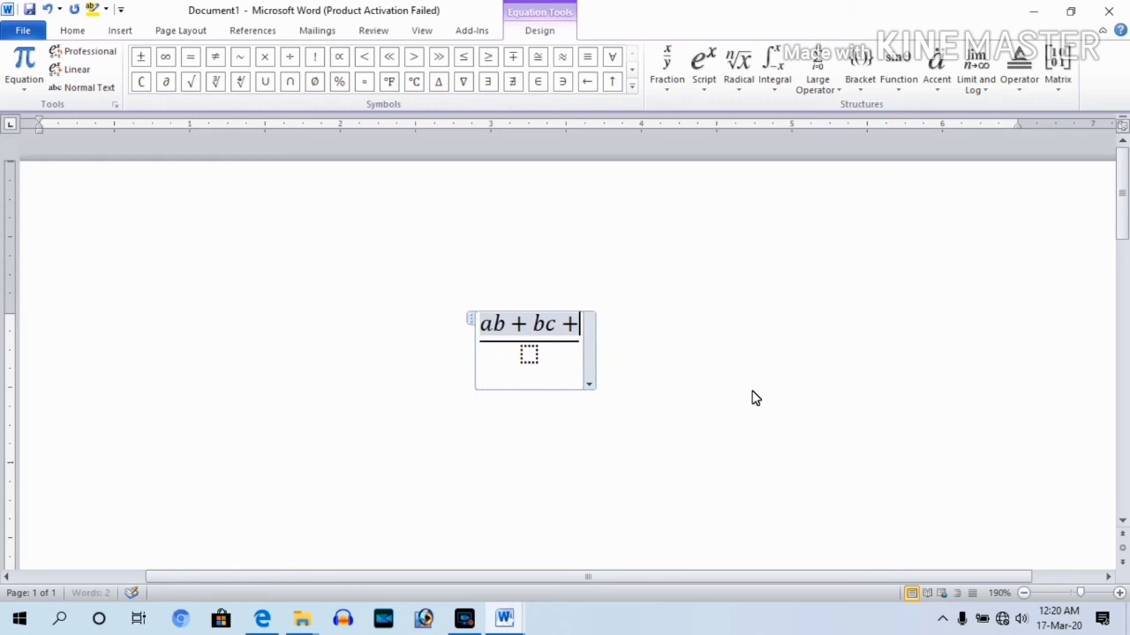
pyautogui.write('va')
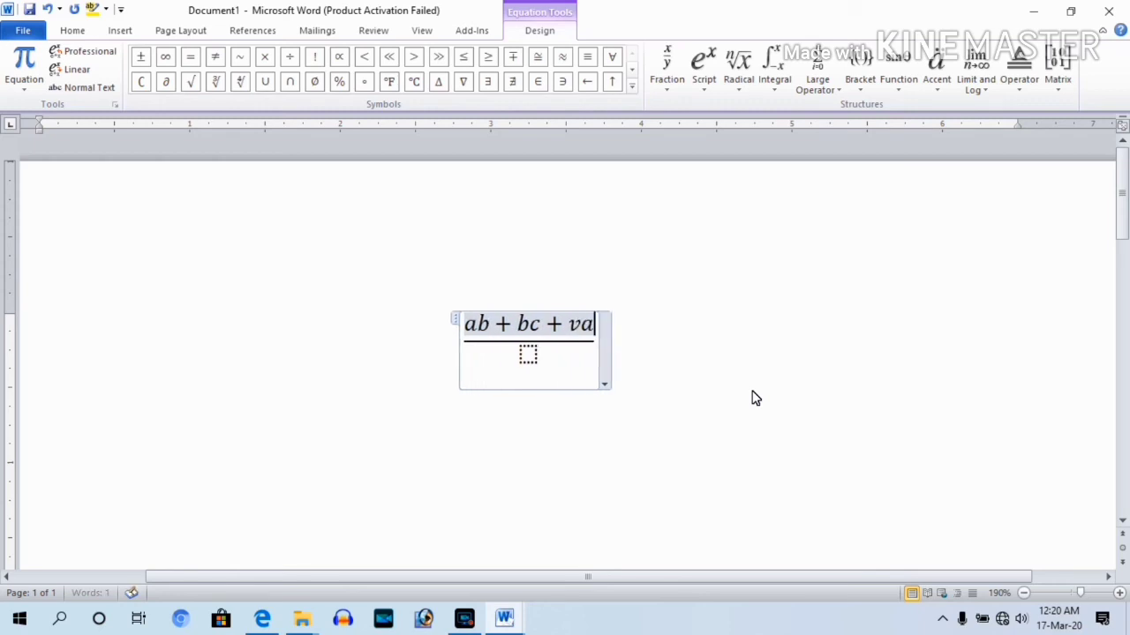
pyautogui.press('BackSpace')
pyautogui.press('BackSpace')
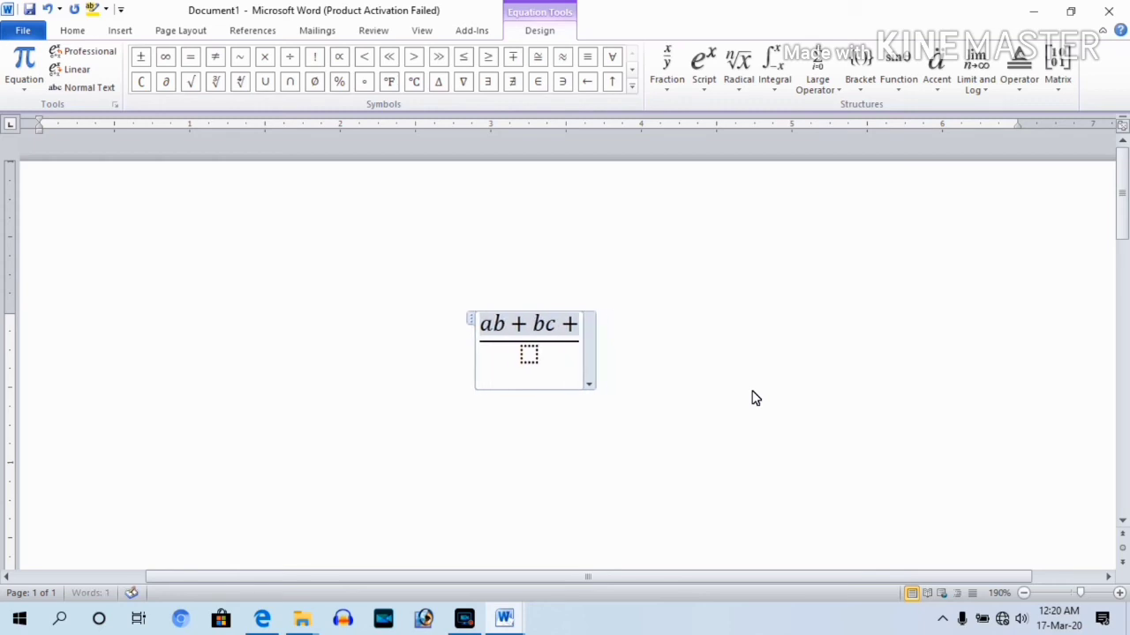
pyautogui.write('ca')
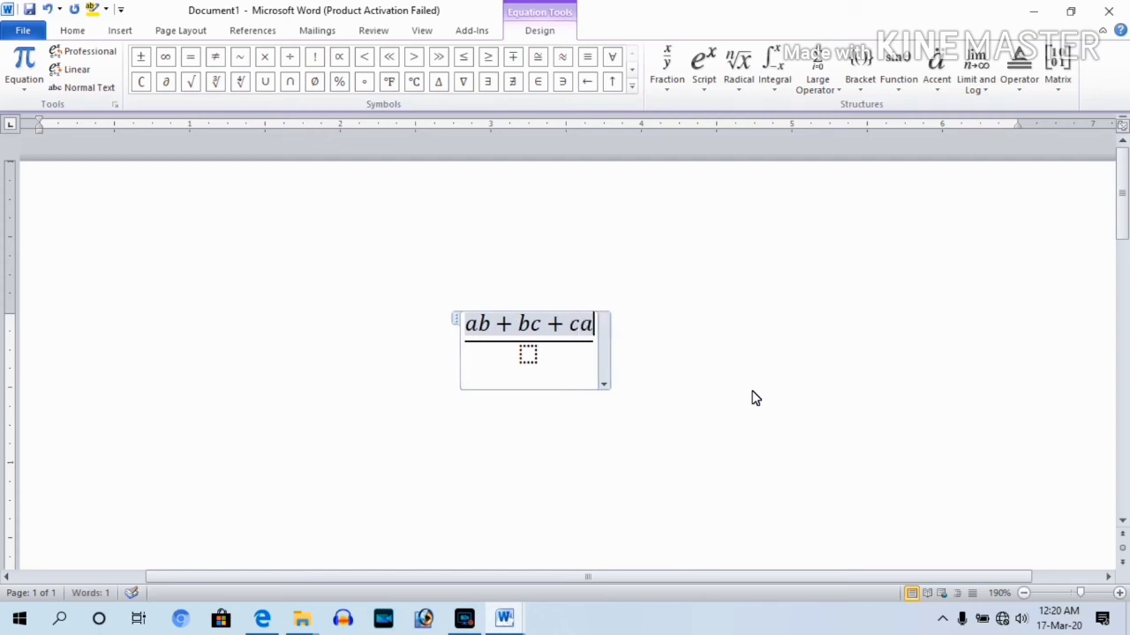
pyautogui.click(530, 357)
pyautogui.write('a')
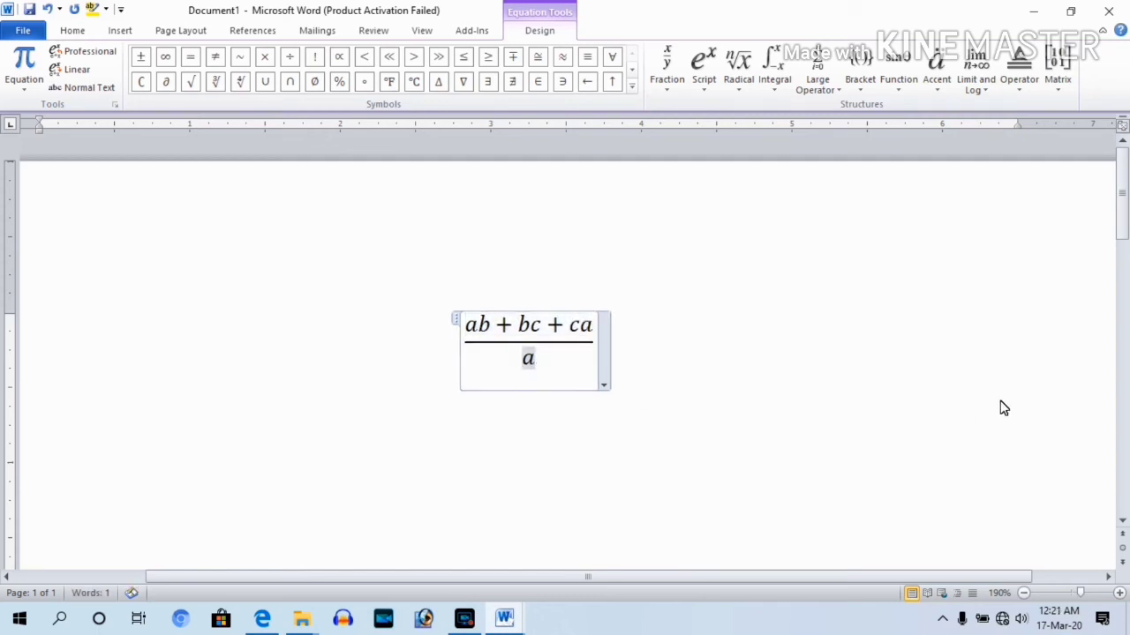
pyautogui.write('b')
pyautogui.click(845, 402)
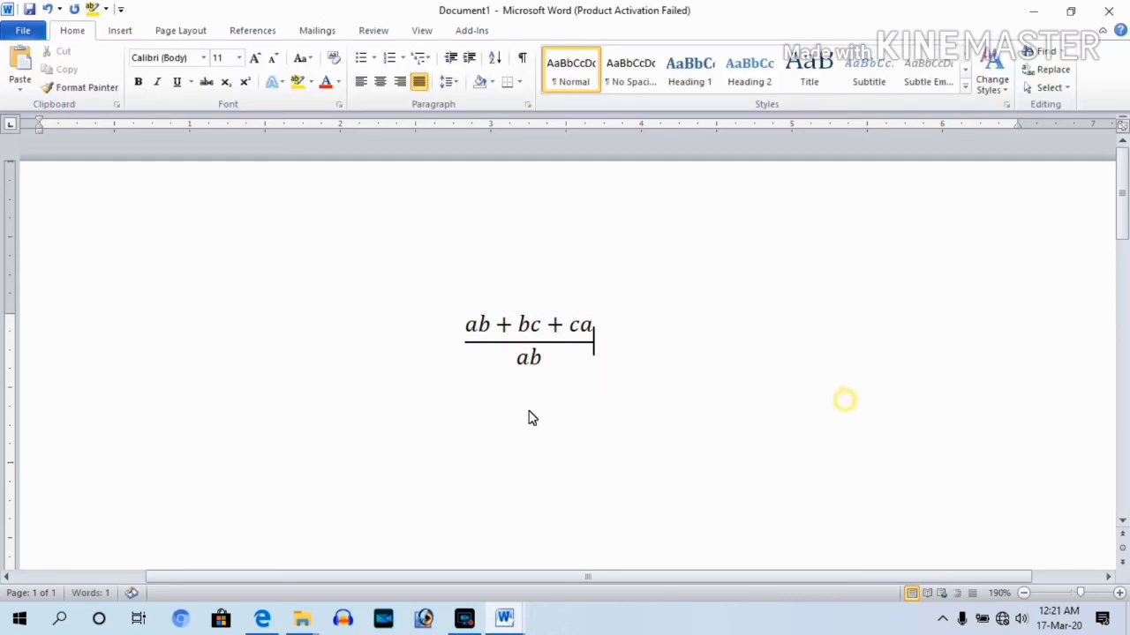
# Step: Delete the (ab + bc + ca)/ab equation, exit the Fraction document's equation, and return to Document1
pyautogui.click(432, 327)
pyautogui.press('Delete')
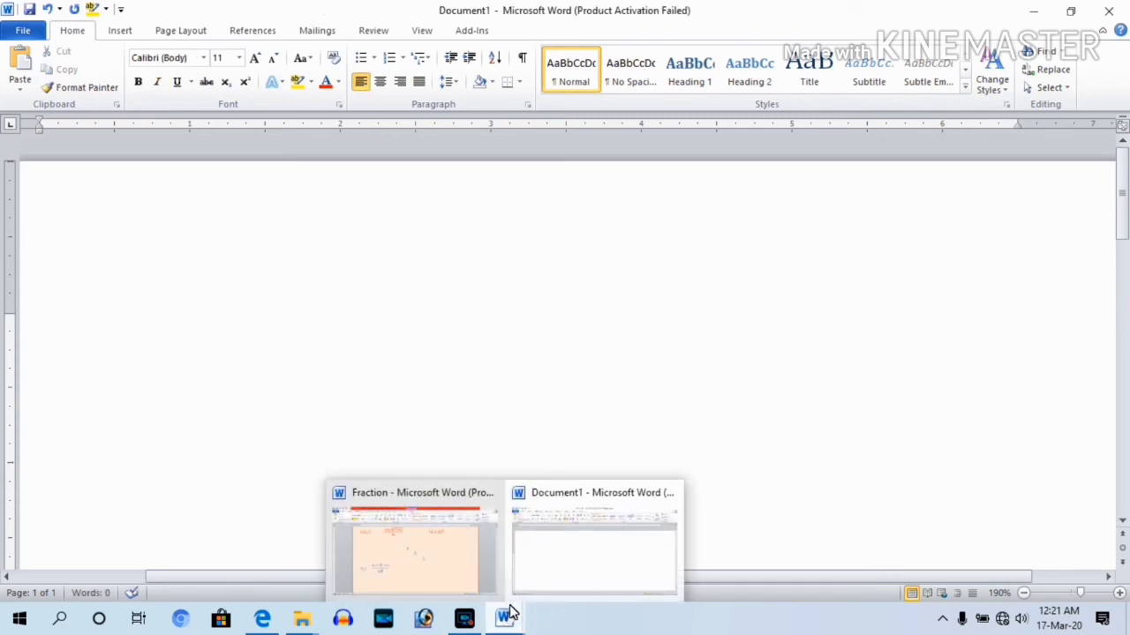
pyautogui.click(463, 556)
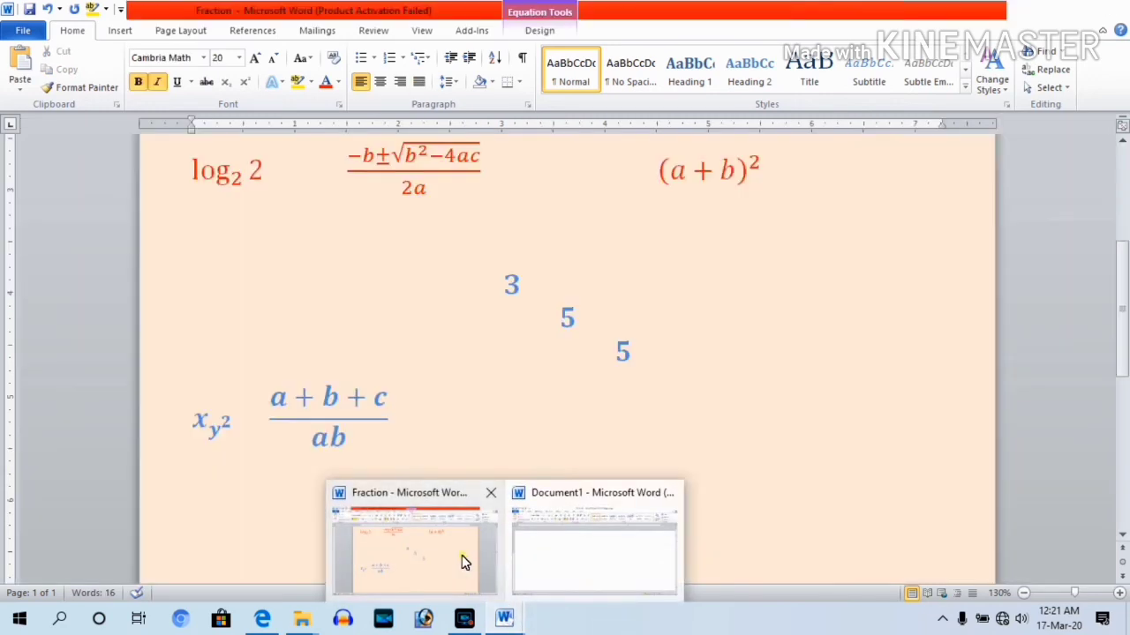
pyautogui.click(679, 474)
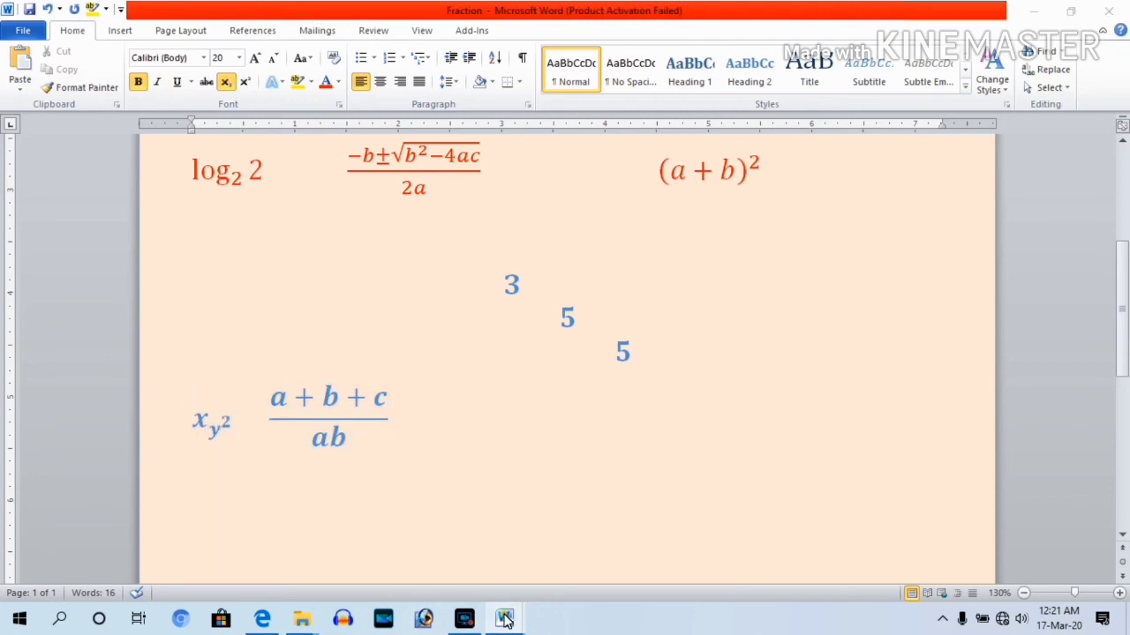
pyautogui.moveTo(504, 618)
pyautogui.click(536, 548)
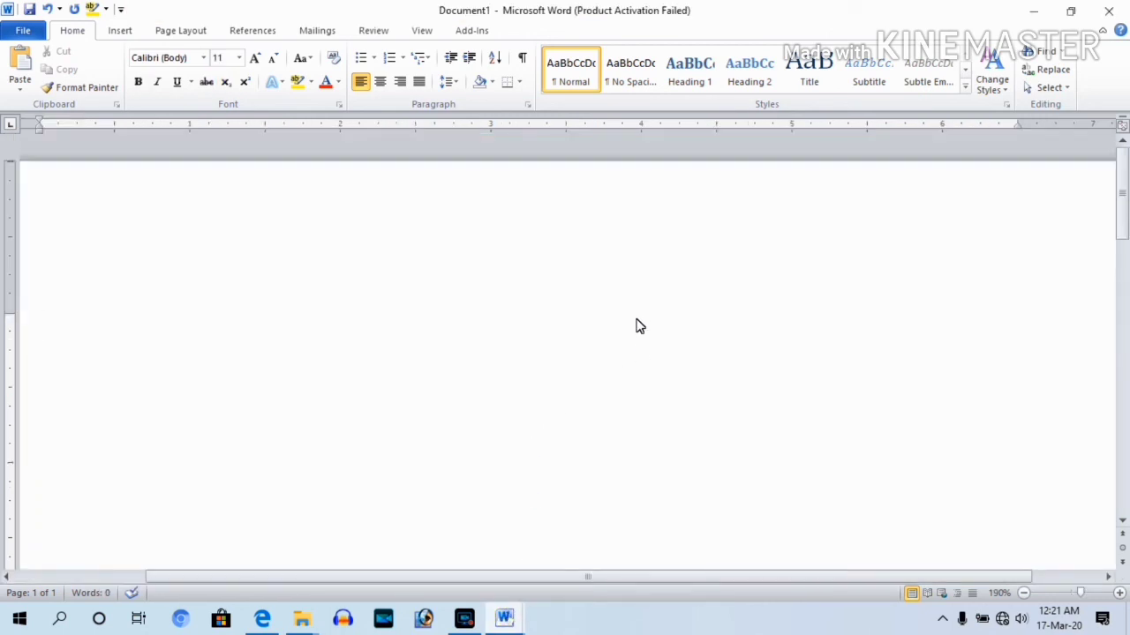
pyautogui.hotkey('alt', '=')
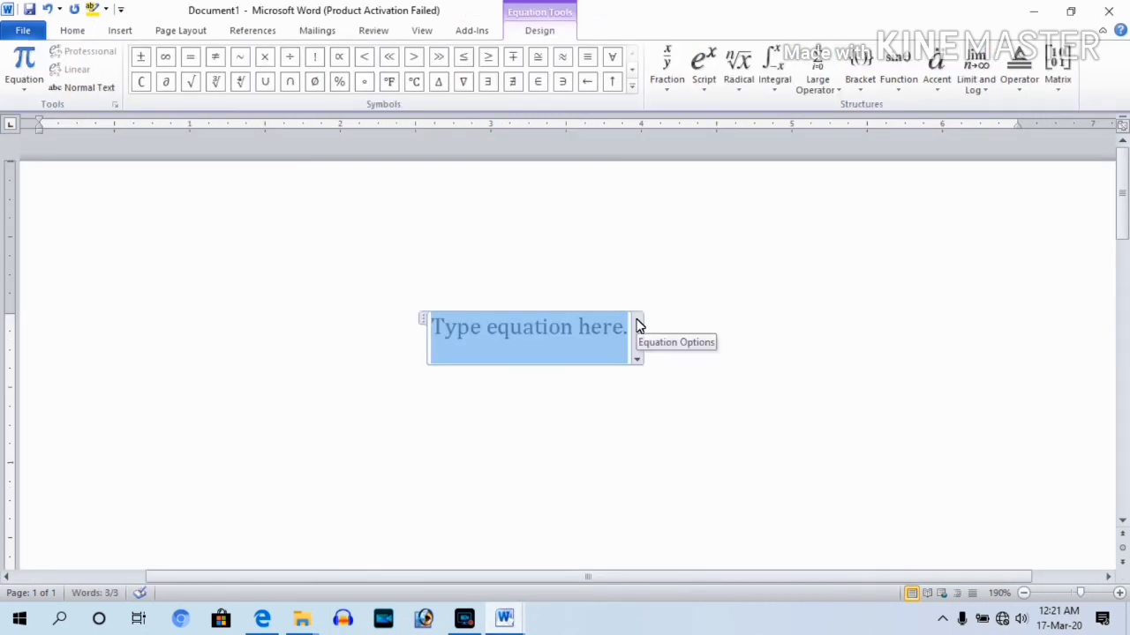
pyautogui.click(702, 69)
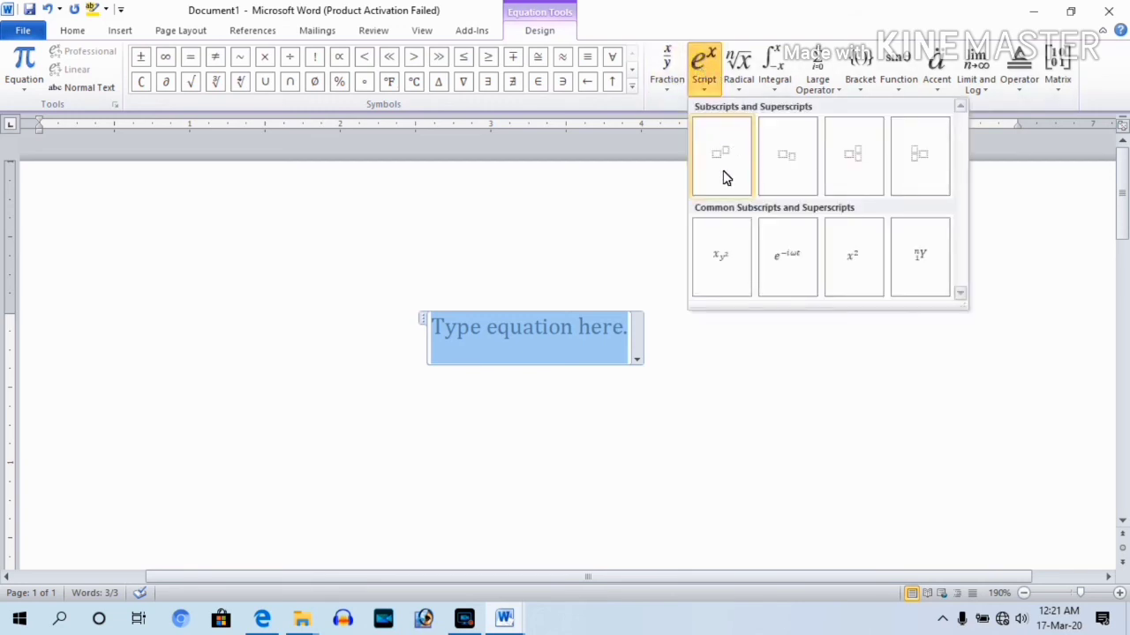
pyautogui.click(722, 256)
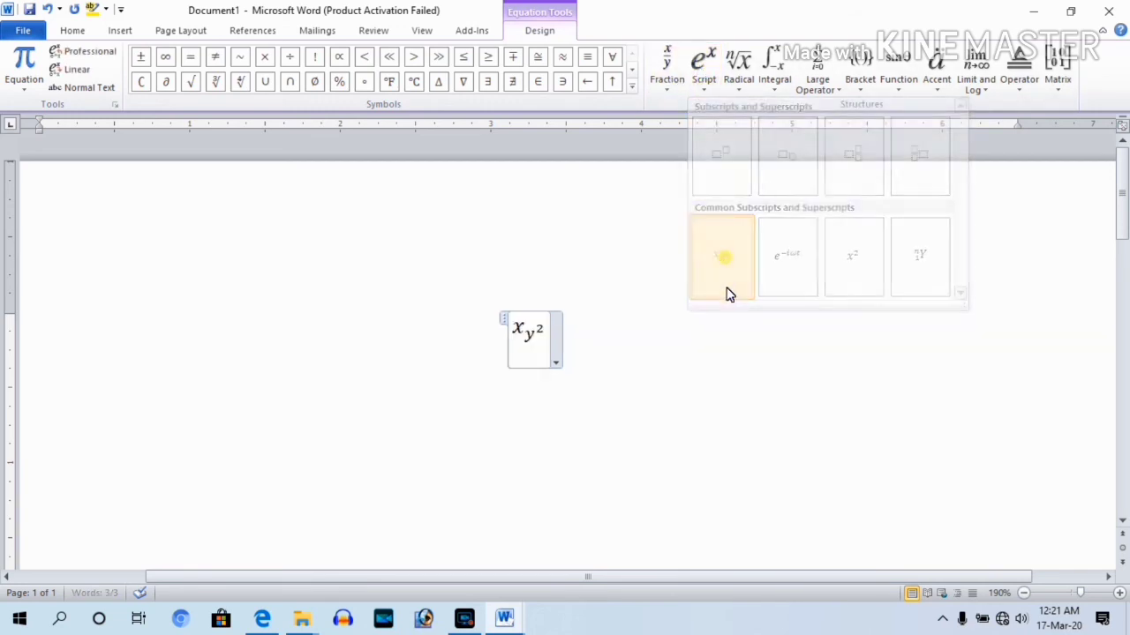
pyautogui.click(559, 431)
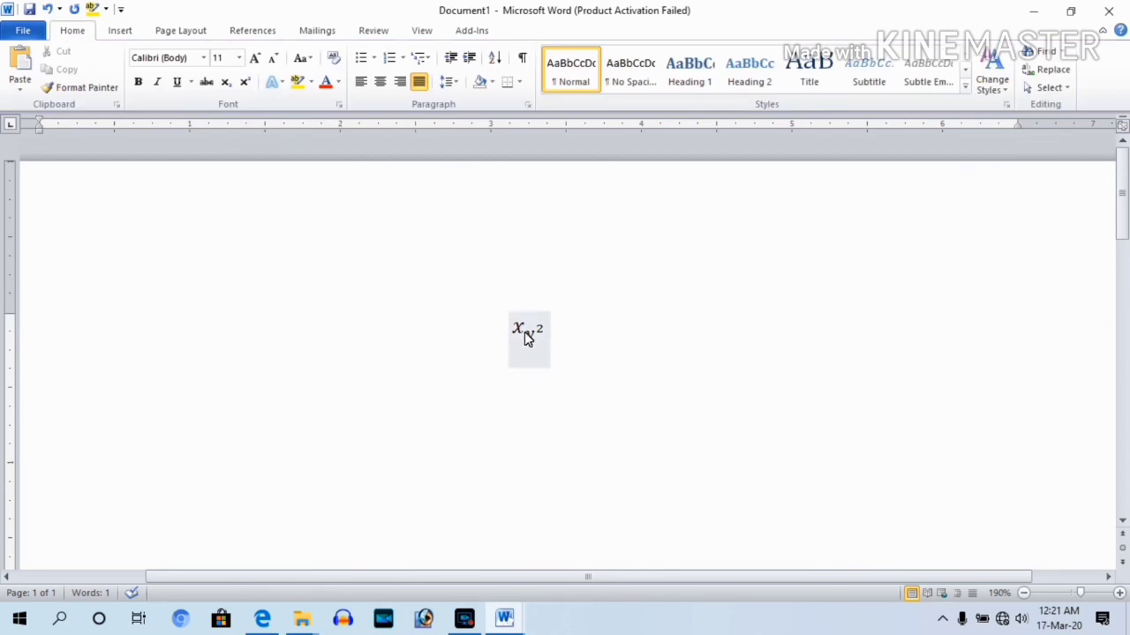
pyautogui.click(523, 331)
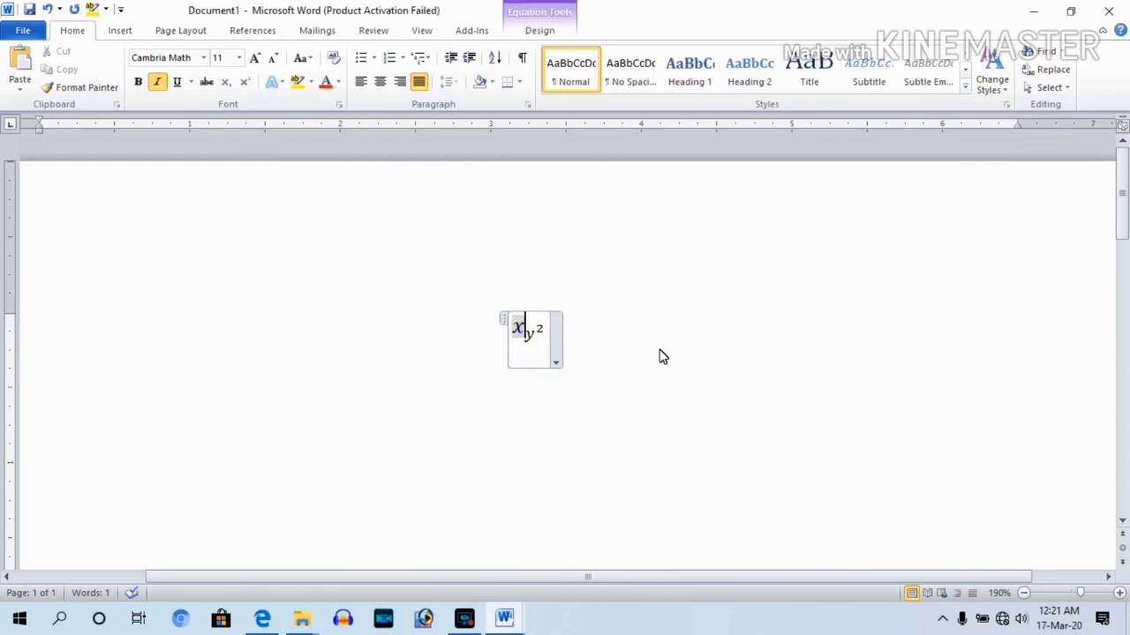
pyautogui.press('BackSpace')
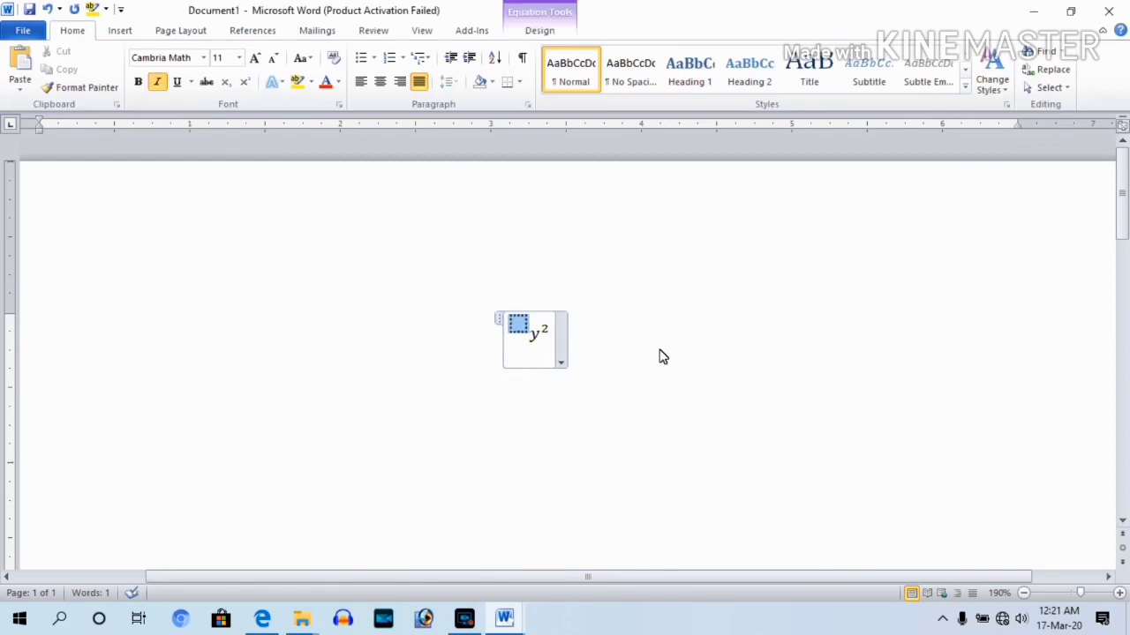
pyautogui.write('a')
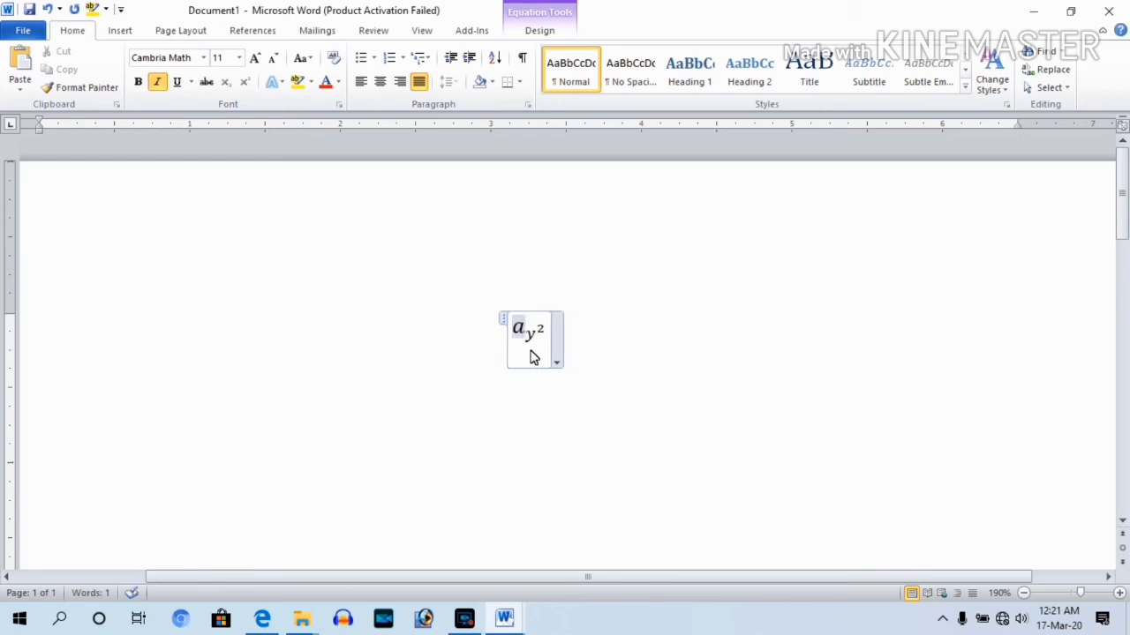
pyautogui.click(535, 351)
pyautogui.press('BackSpace')
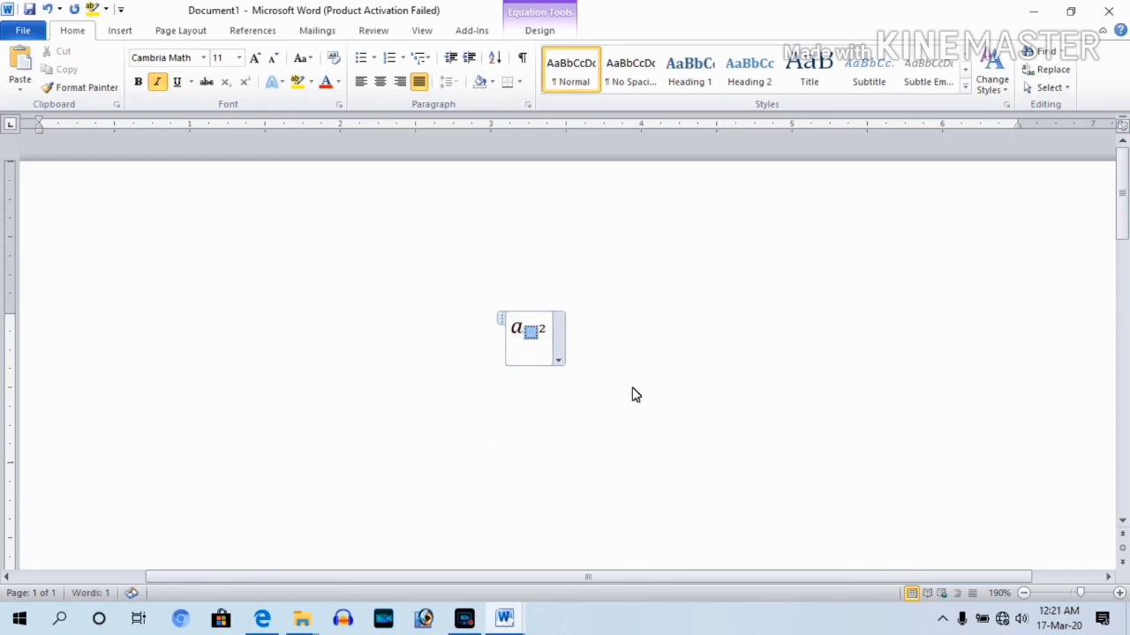
pyautogui.write('b')
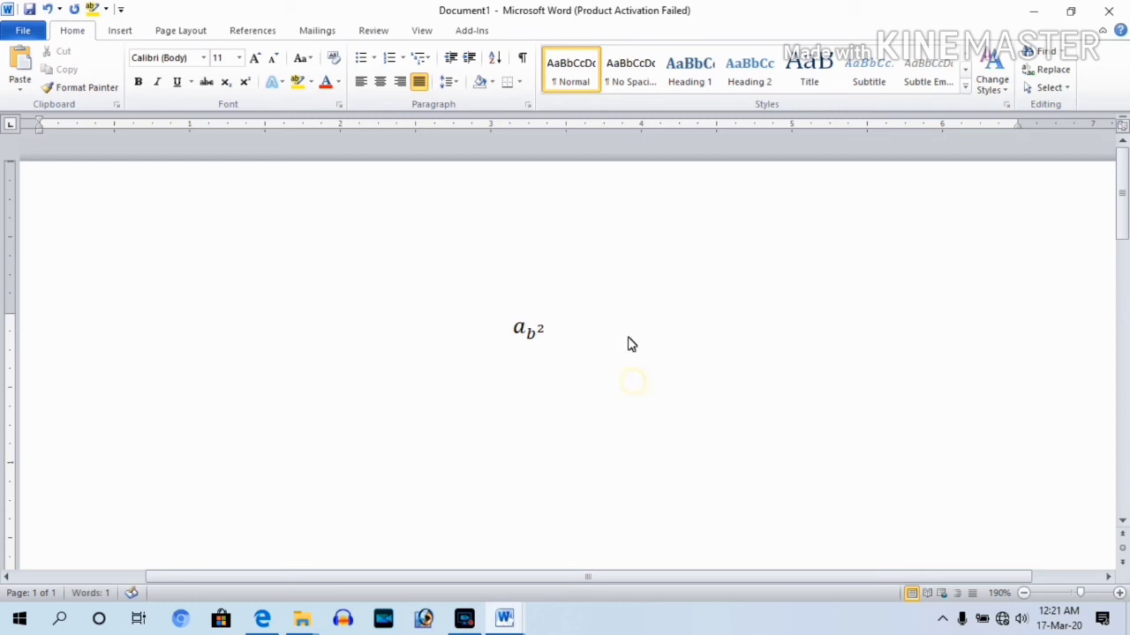
pyautogui.moveTo(435, 328); pyautogui.dragTo(686, 394)
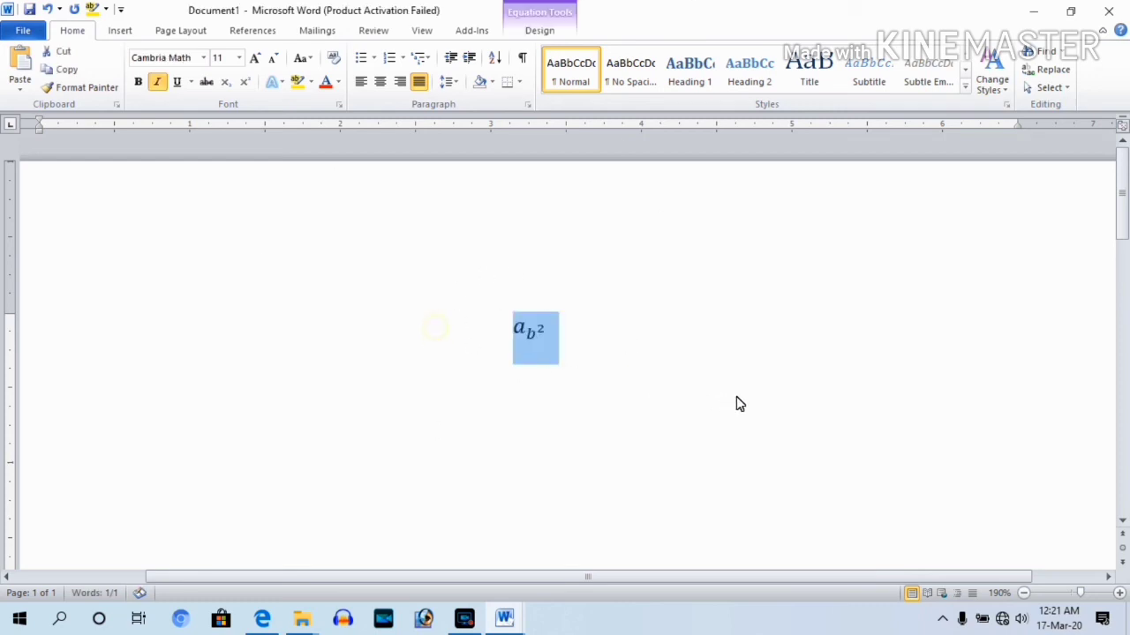
pyautogui.press('Delete')
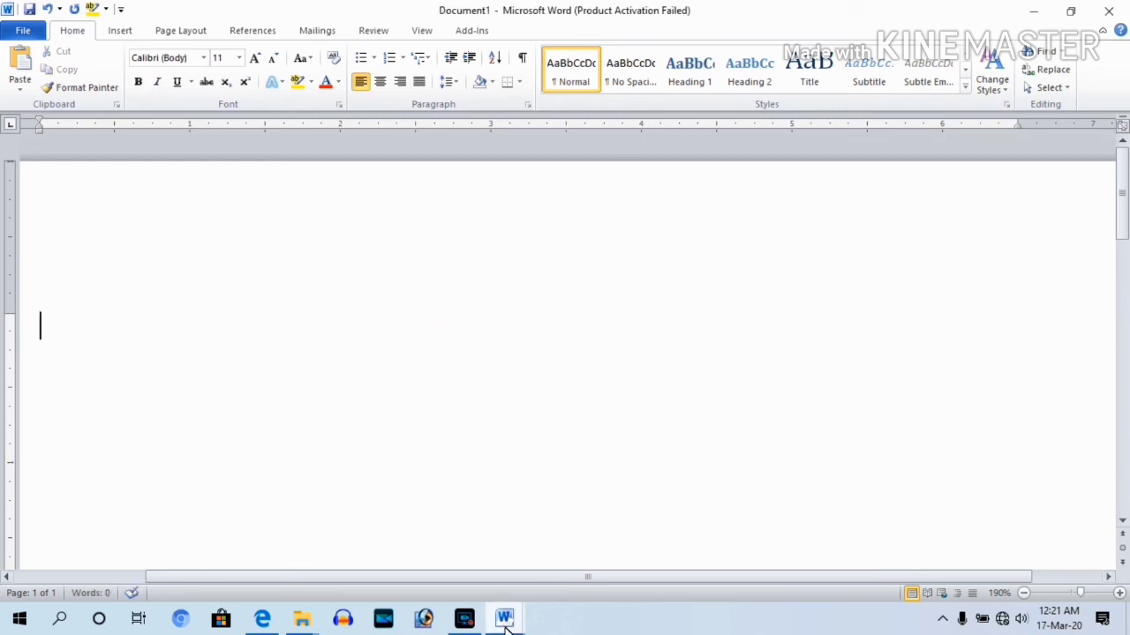
pyautogui.moveTo(504, 618)
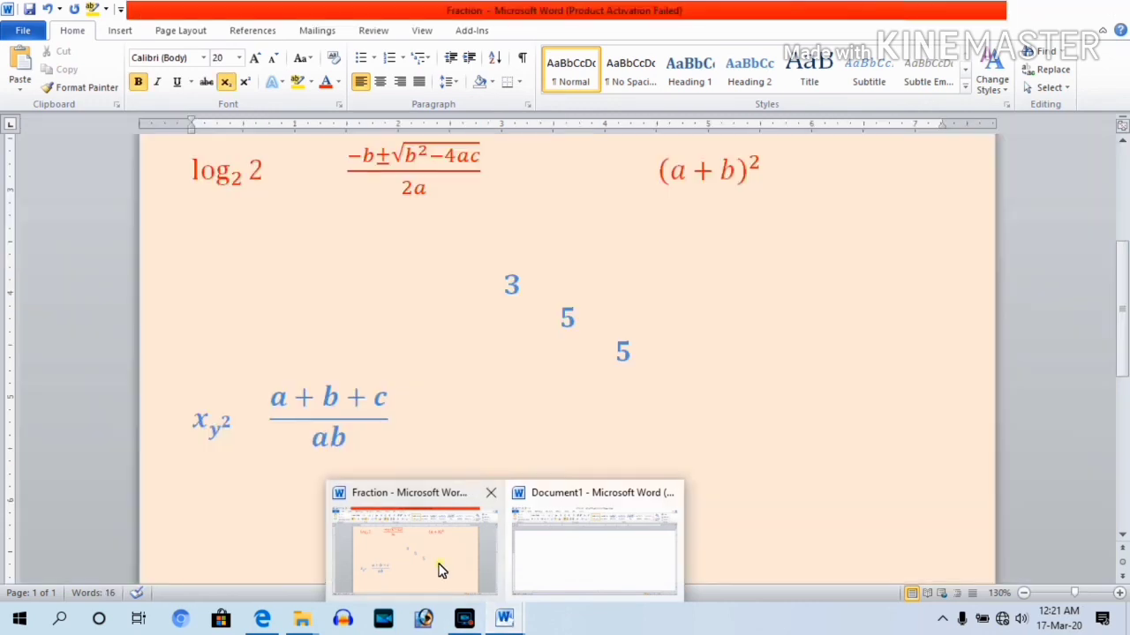
pyautogui.click(441, 572)
pyautogui.moveTo(1124, 327); pyautogui.dragTo(1126, 320)
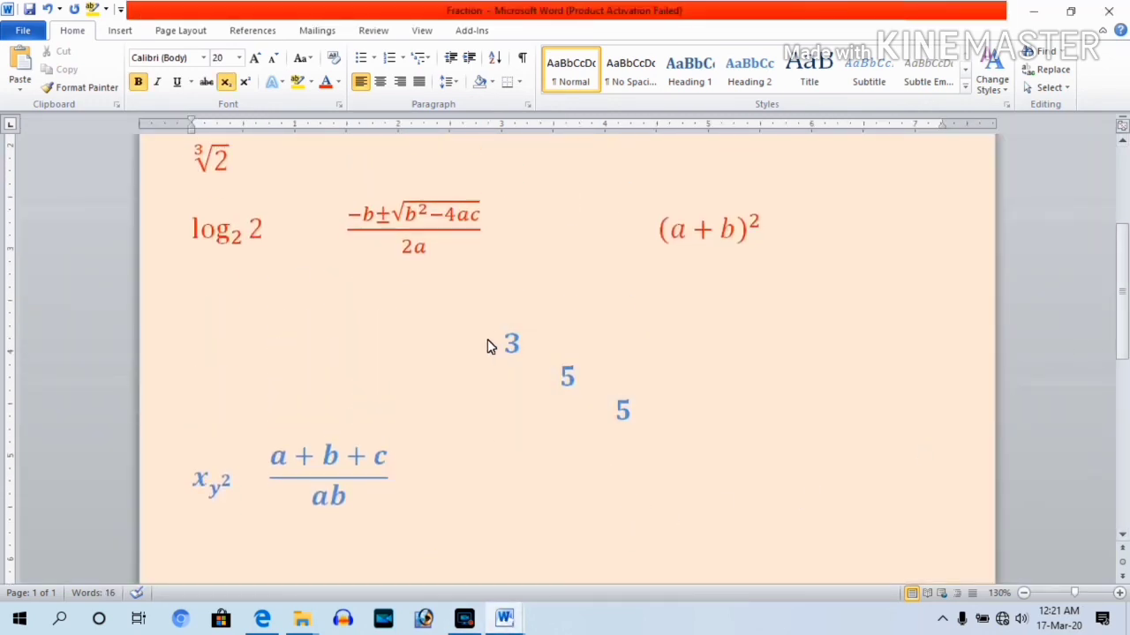
pyautogui.moveTo(491, 345); pyautogui.dragTo(719, 463)
pyautogui.click(635, 518)
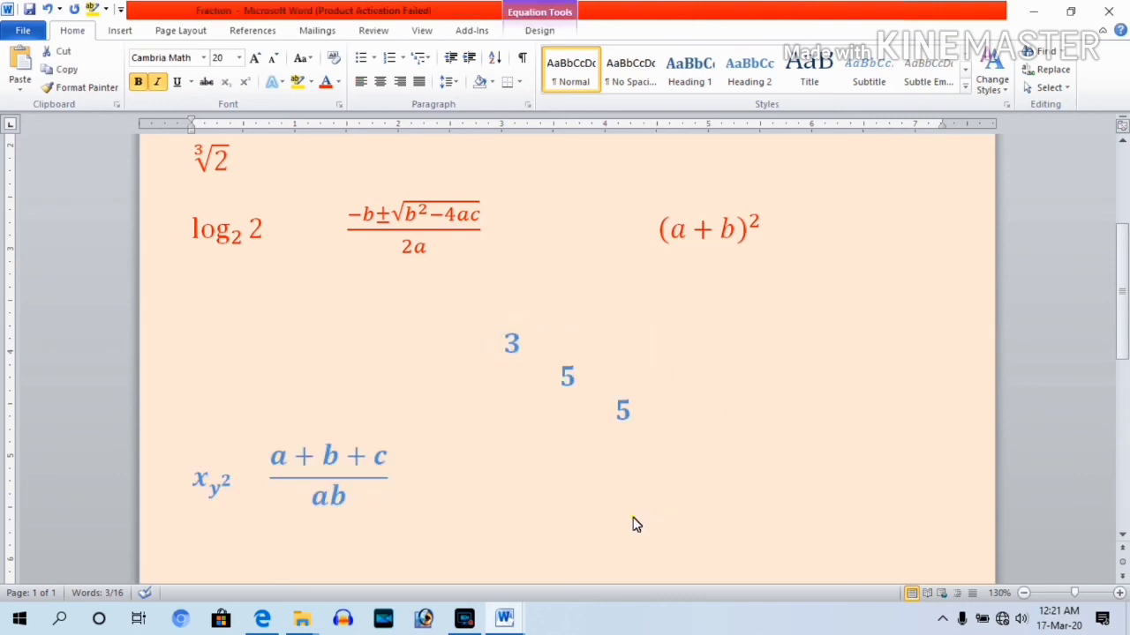
pyautogui.moveTo(504, 618)
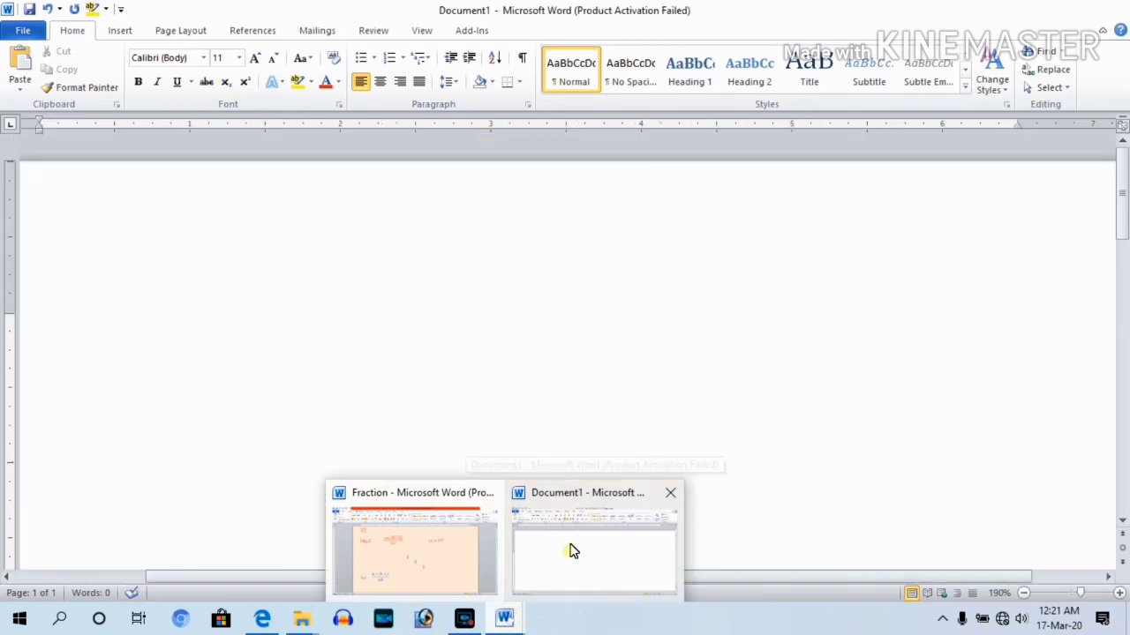
pyautogui.click(570, 547)
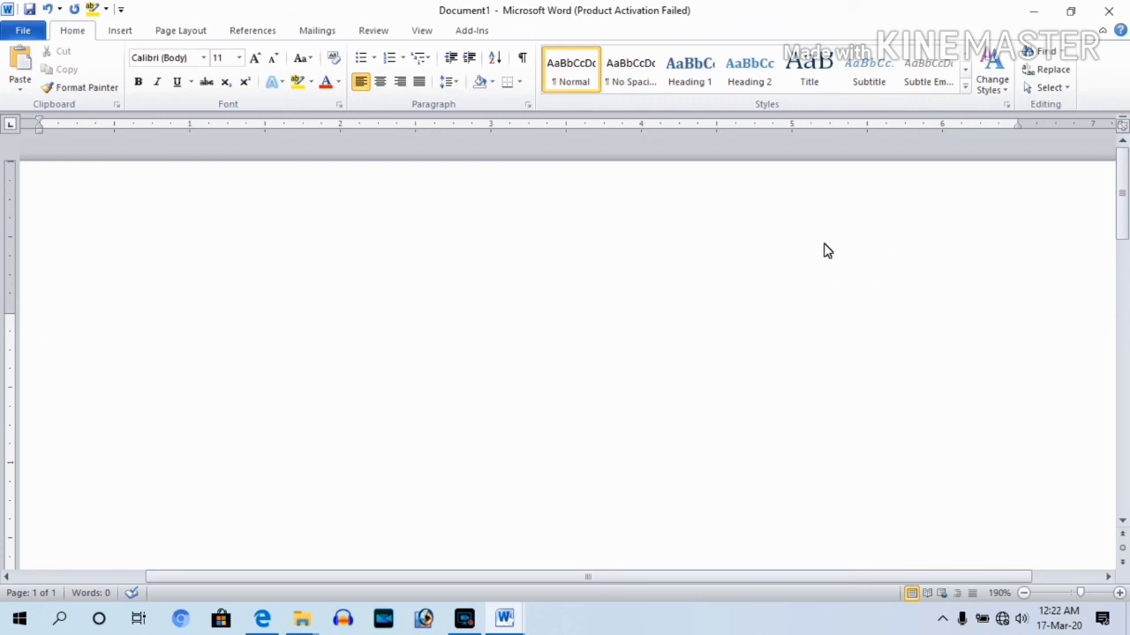
pyautogui.hotkey('alt', '=')
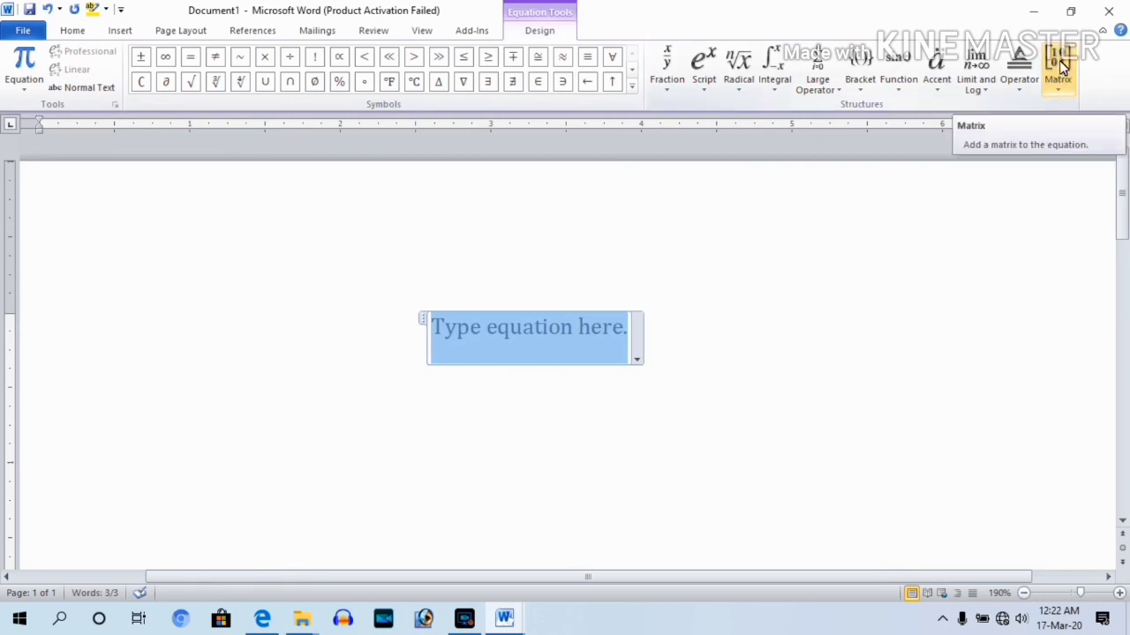
pyautogui.click(1059, 66)
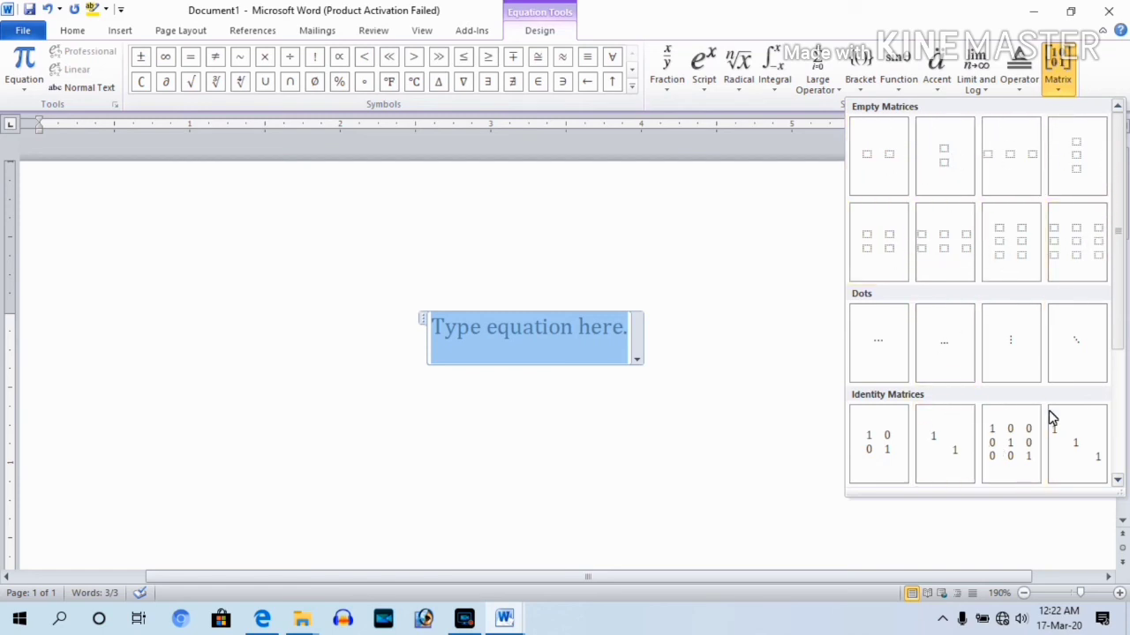
pyautogui.click(1071, 454)
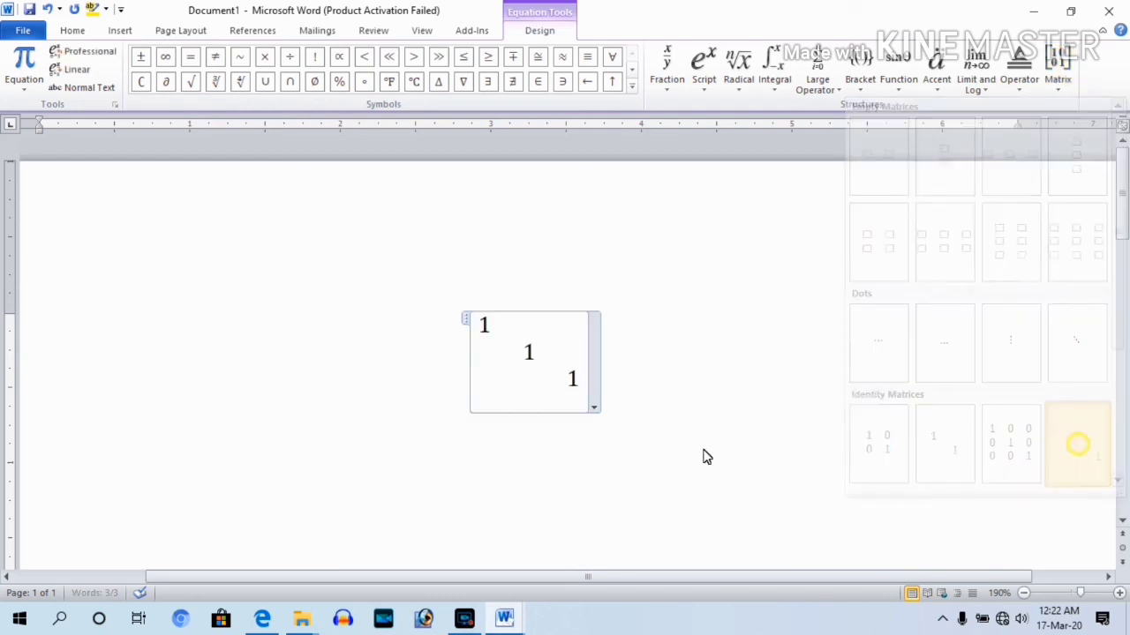
pyautogui.click(486, 332)
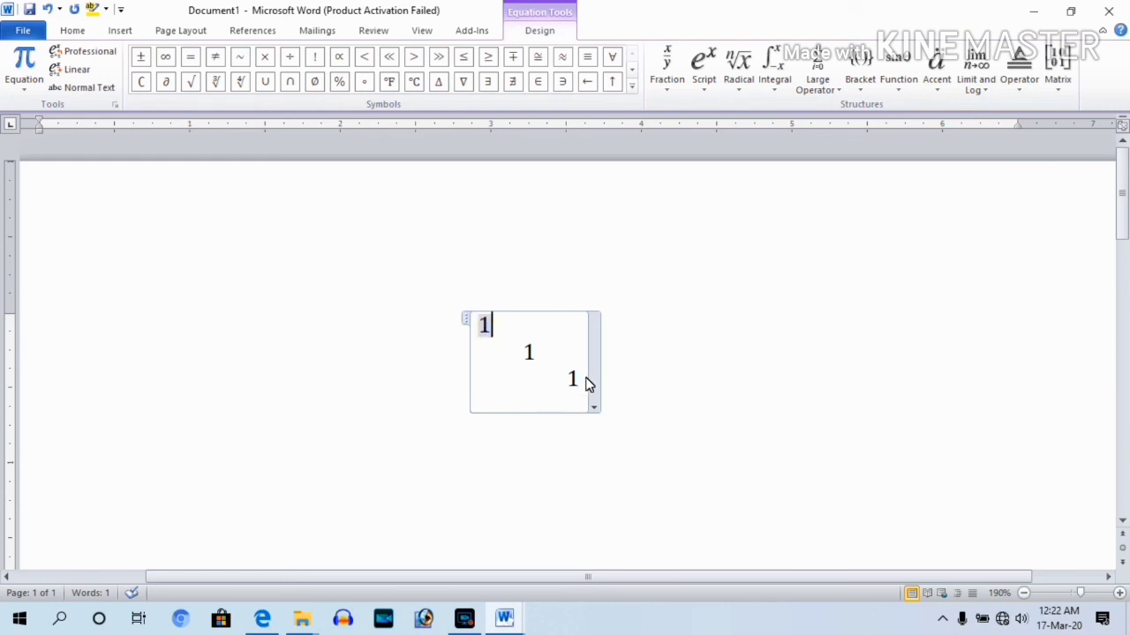
pyautogui.write('4')
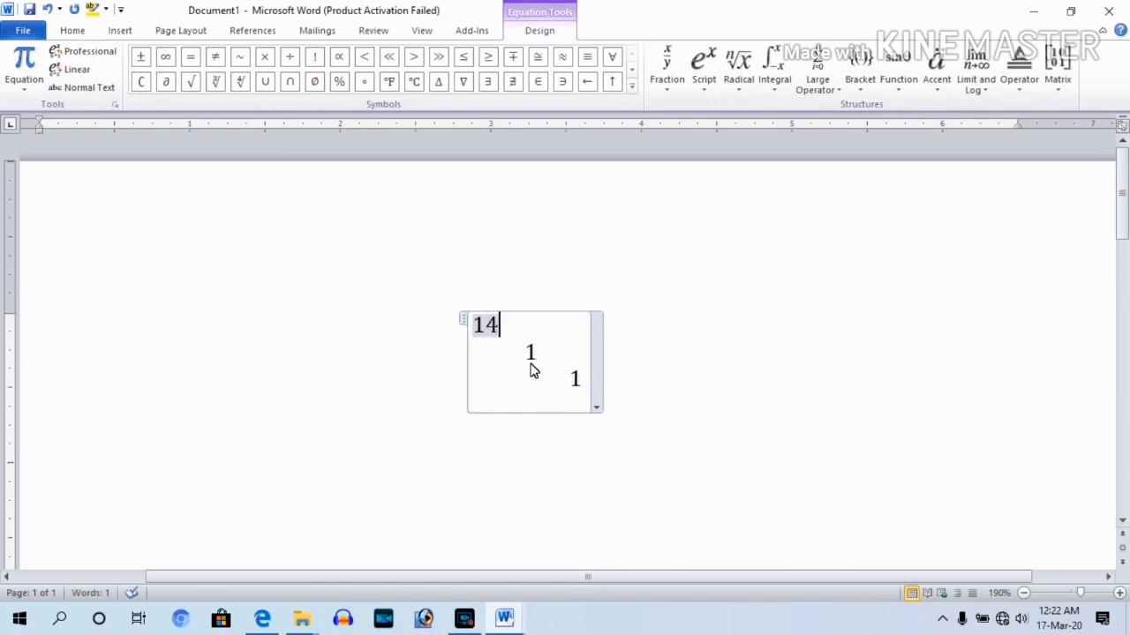
pyautogui.press('BackSpace')
pyautogui.press('BackSpace')
pyautogui.write('5')
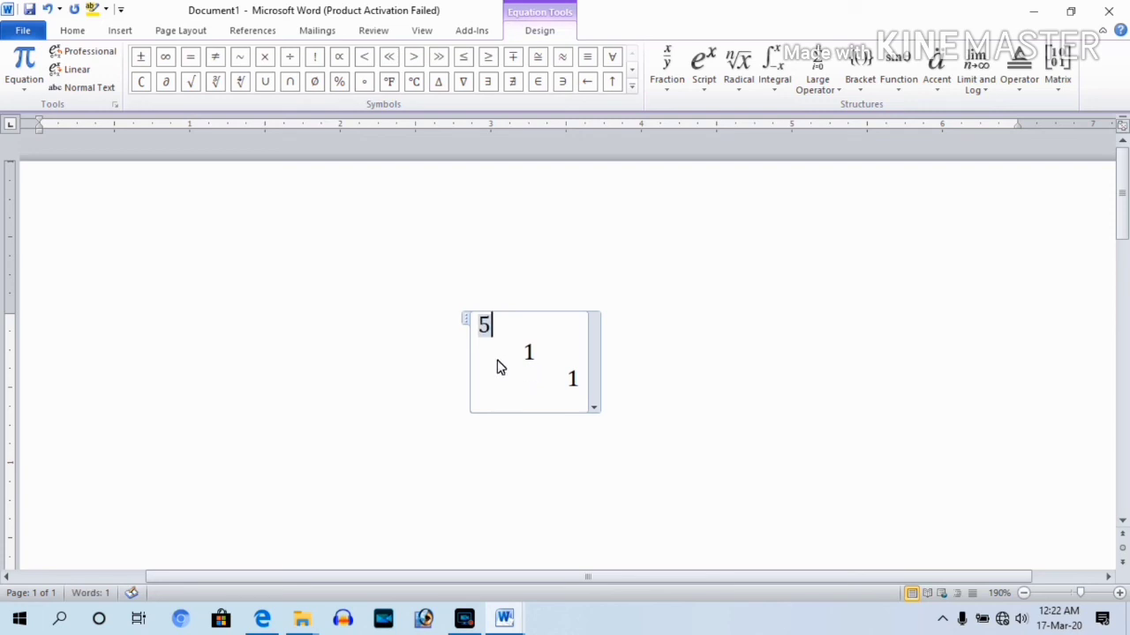
pyautogui.click(528, 354)
pyautogui.hotkey('ctrl', 'a')
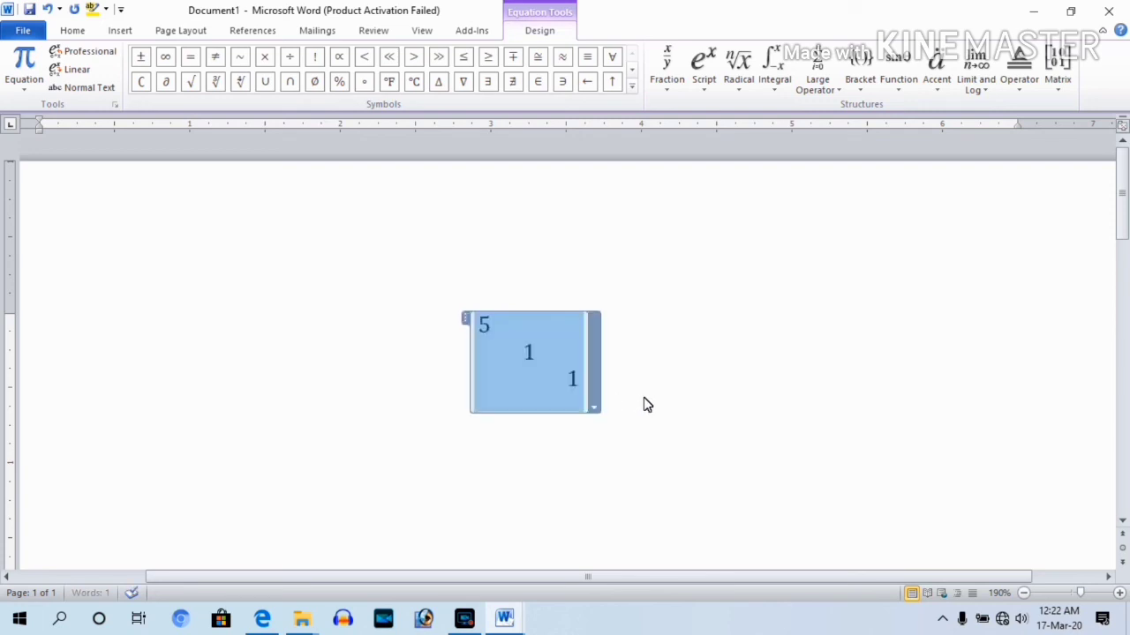
pyautogui.click(645, 402)
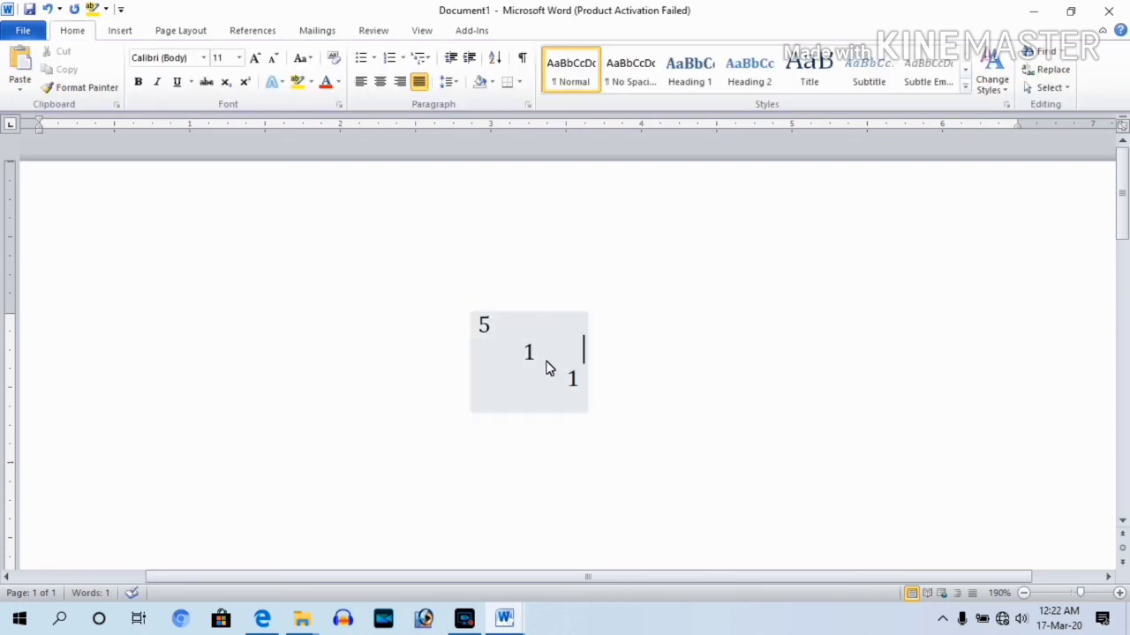
pyautogui.click(548, 365)
pyautogui.press('BackSpace')
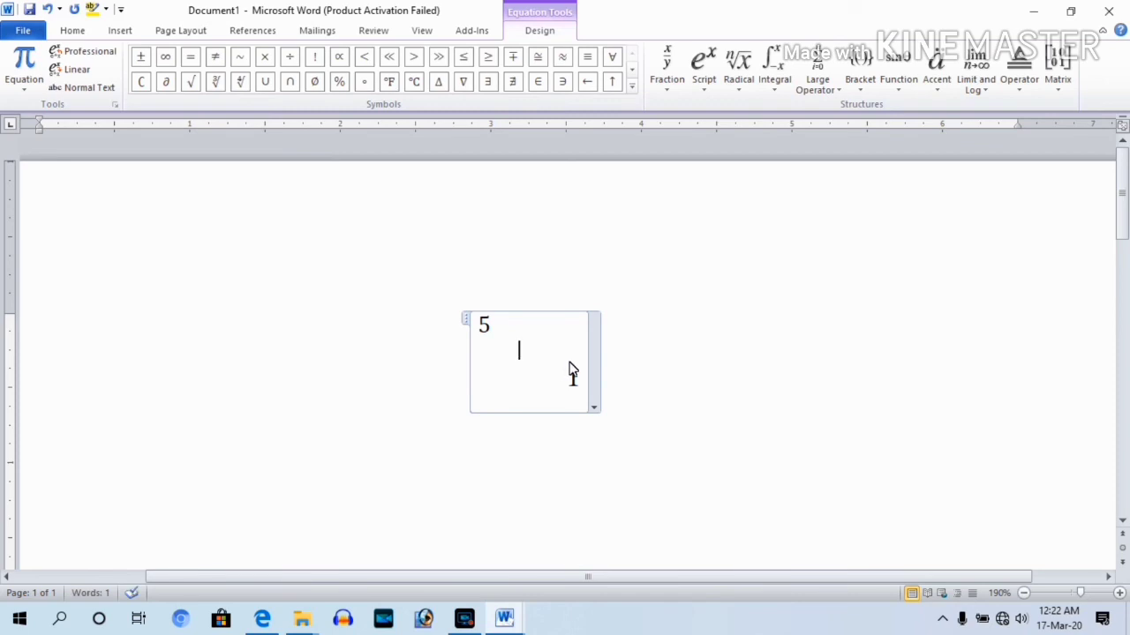
pyautogui.write('5')
pyautogui.click(575, 380)
pyautogui.press('BackSpace')
pyautogui.write('5')
pyautogui.click(582, 450)
pyautogui.moveTo(468, 323); pyautogui.dragTo(578, 426)
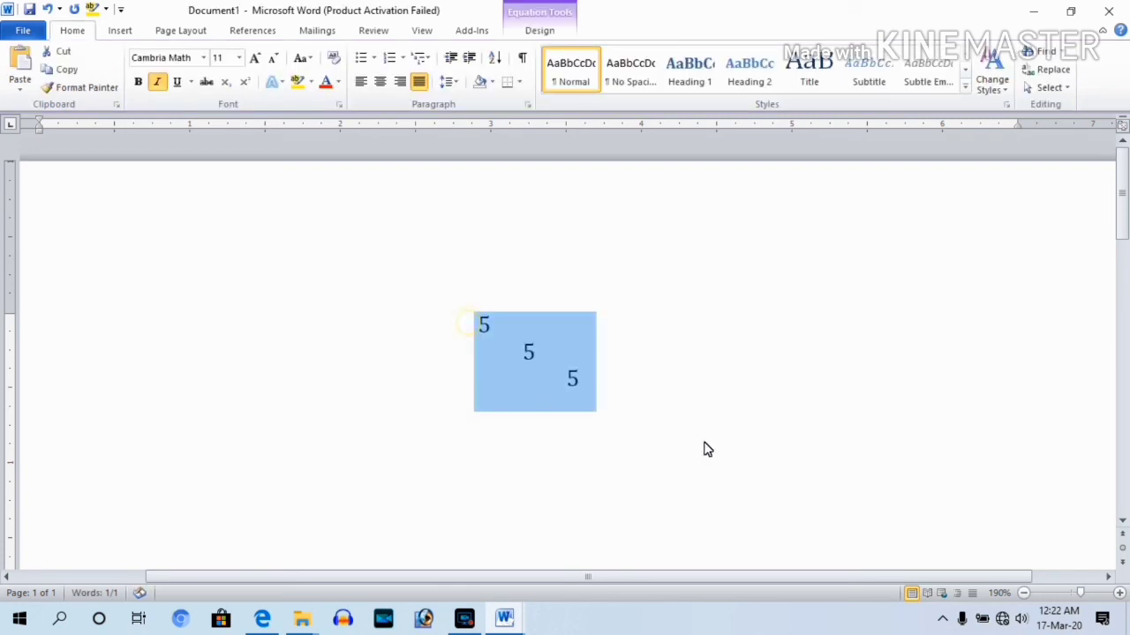
pyautogui.press('Delete')
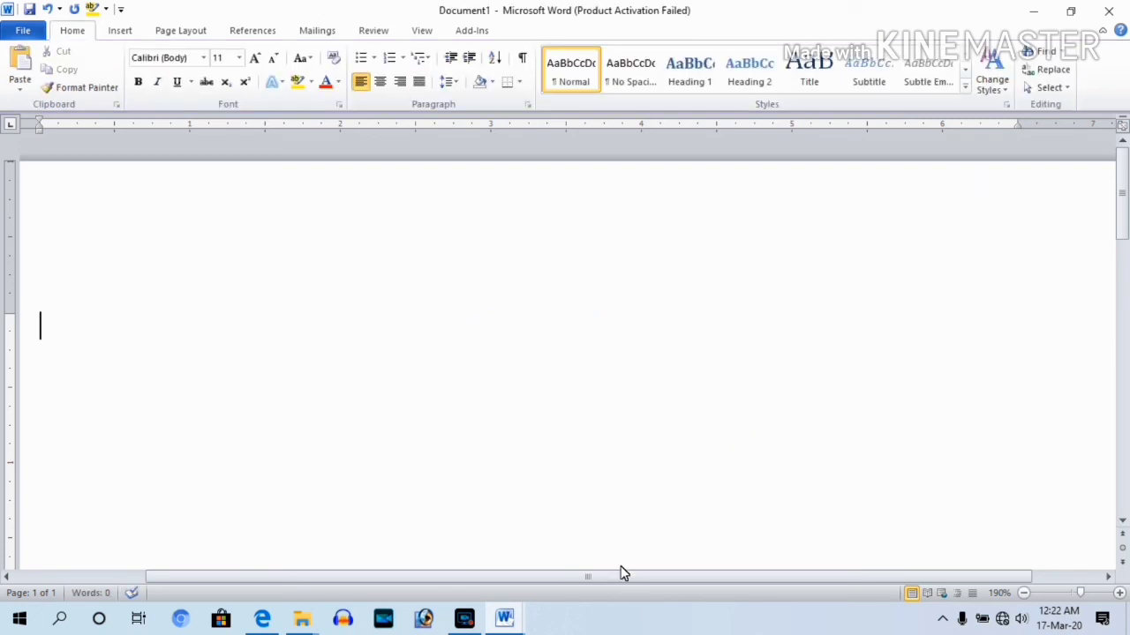
# Step: Insert a new empty equation and browse the Operator and Matrix galleries without choosing one
pyautogui.hotkey('alt', '=')
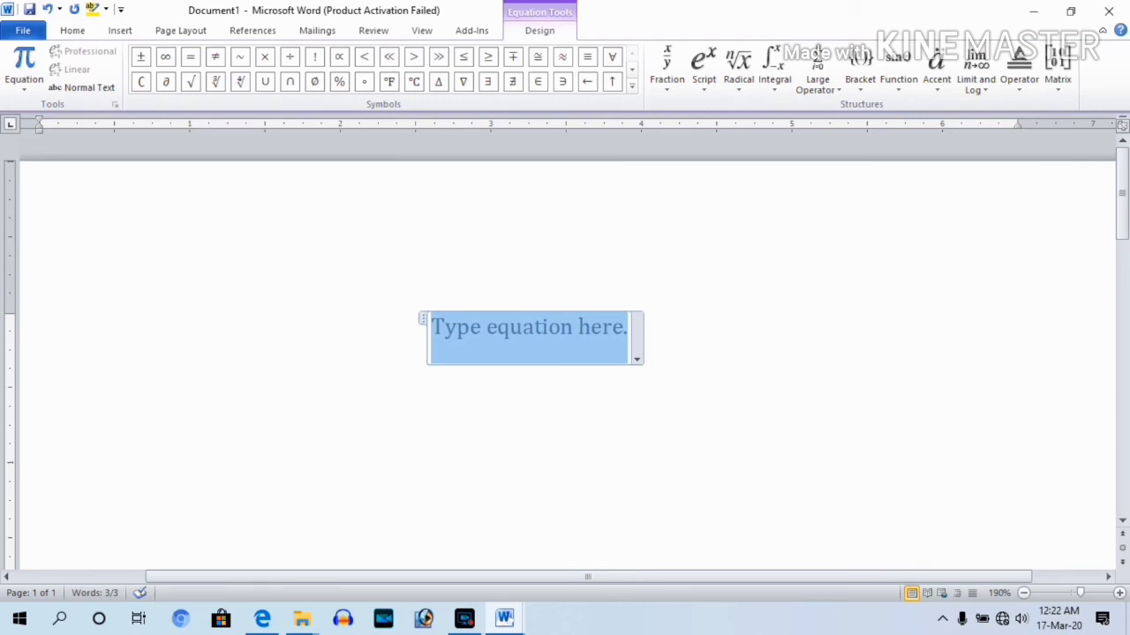
pyautogui.click(1029, 75)
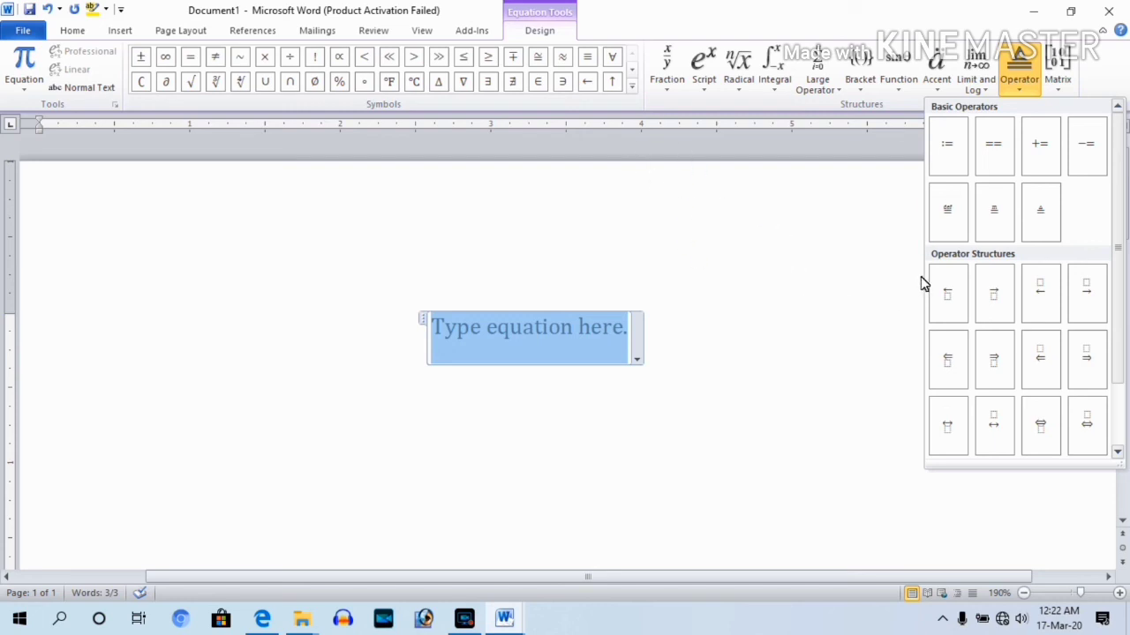
pyautogui.click(1063, 74)
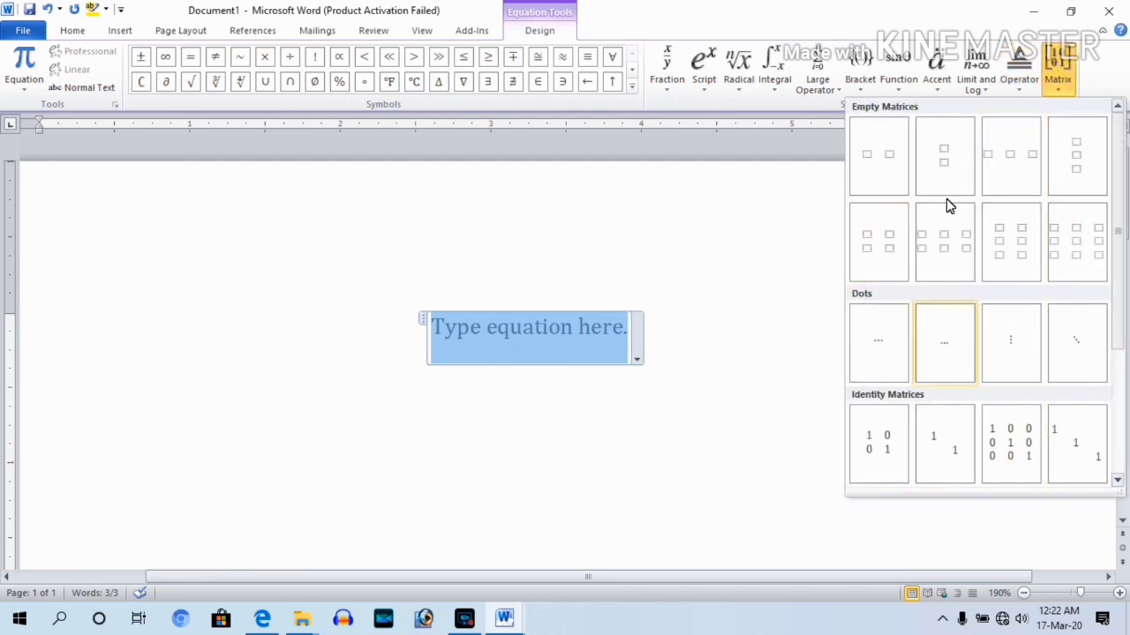
pyautogui.click(700, 360)
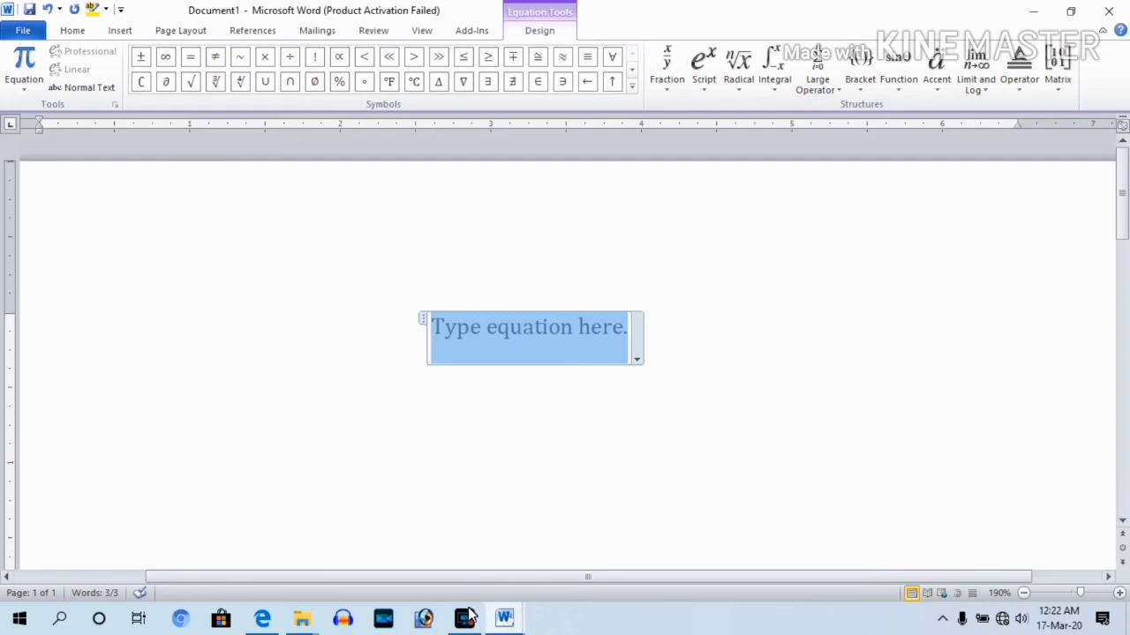